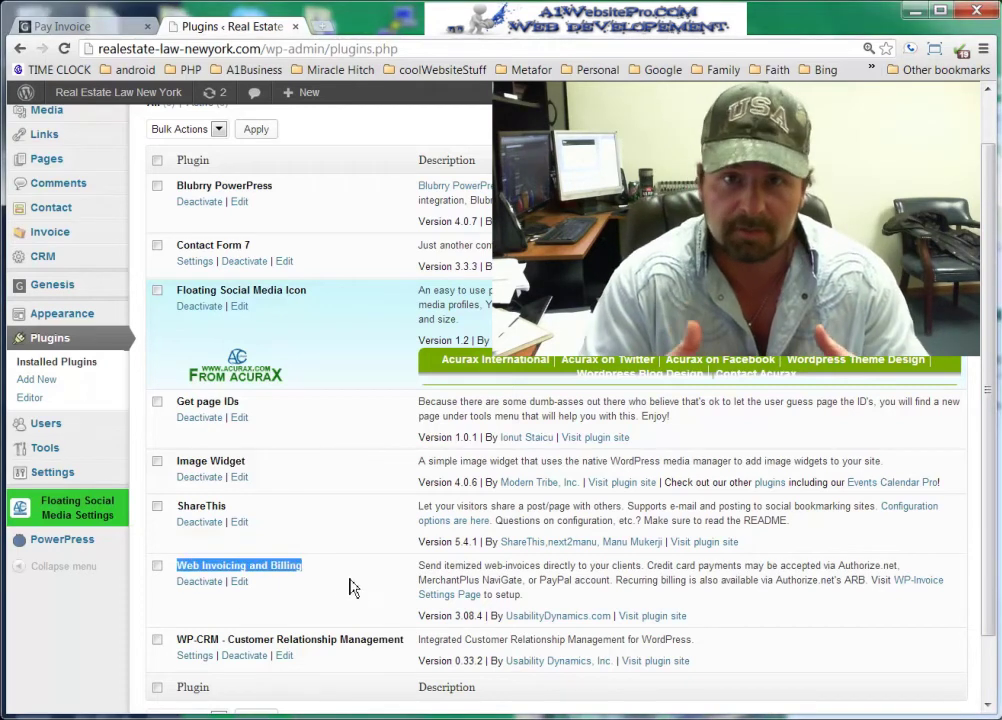
- Open the Invoice overview list, which shows the existing Attorney Services invoice
scroll(360, 589, "down", 2)
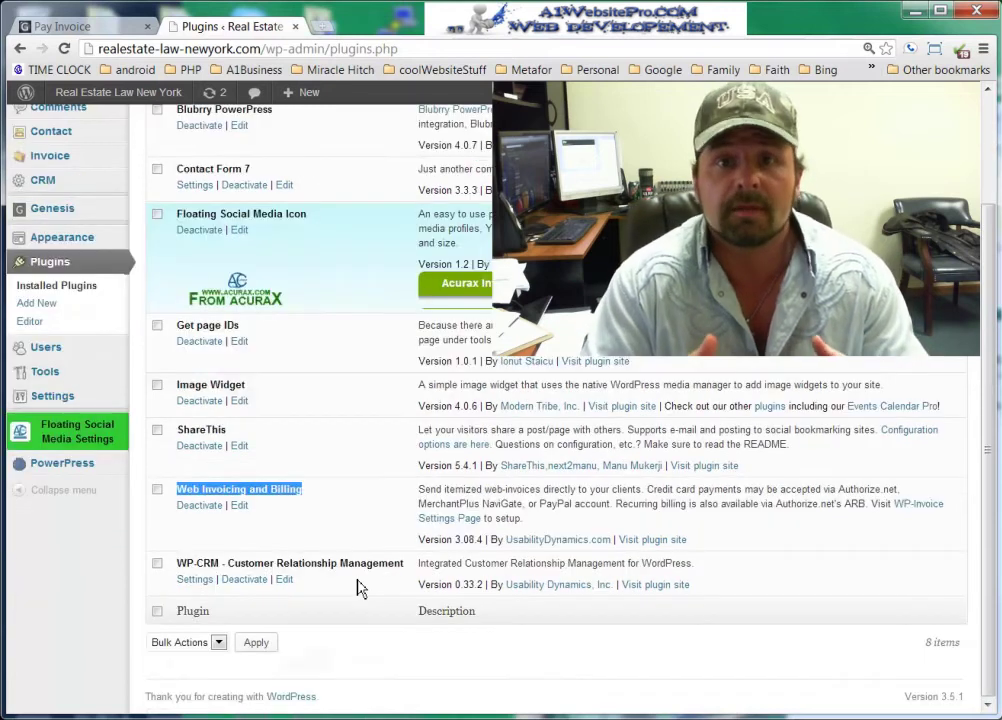
scroll(360, 589, "up", 2)
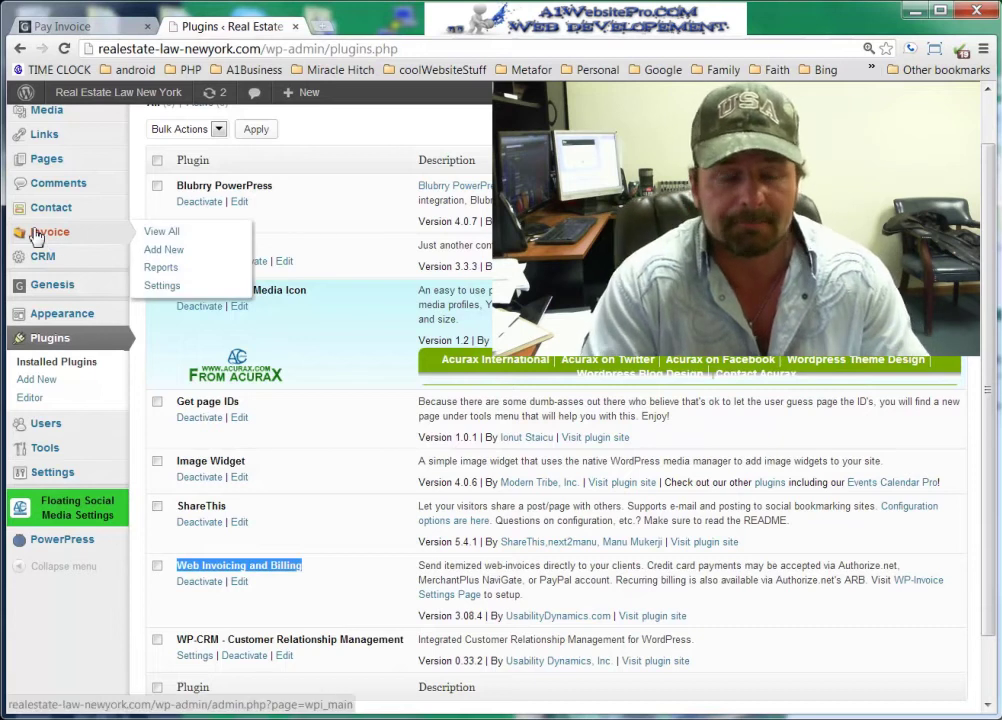
left_click(36, 236)
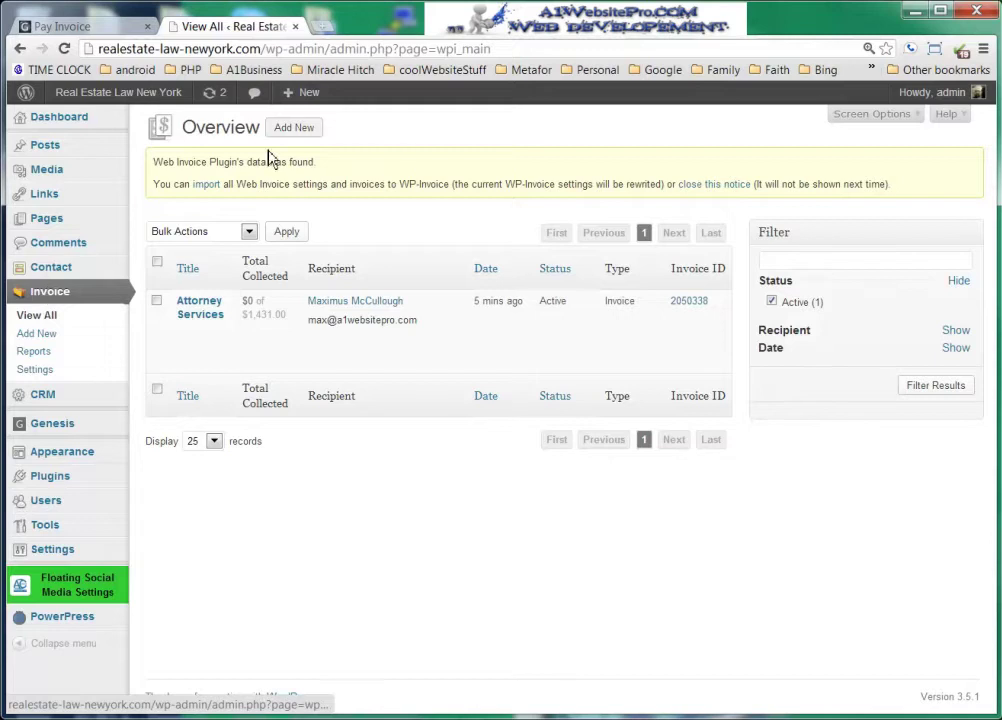
- Start a new invoice for the client's e-mail address so their contact details auto-fill
left_click(38, 334)
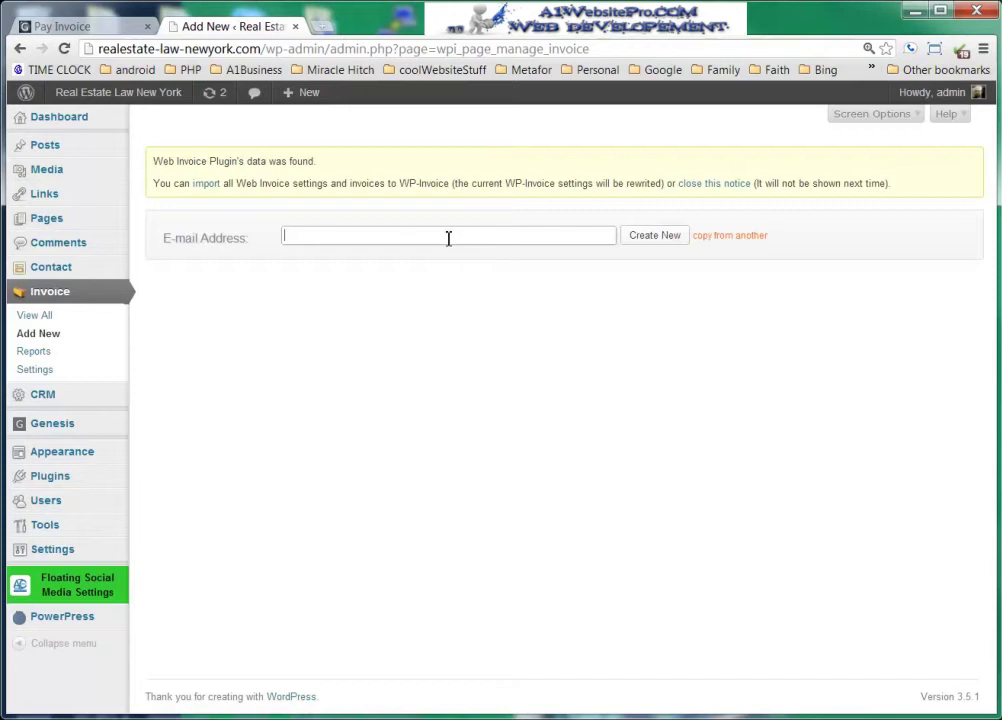
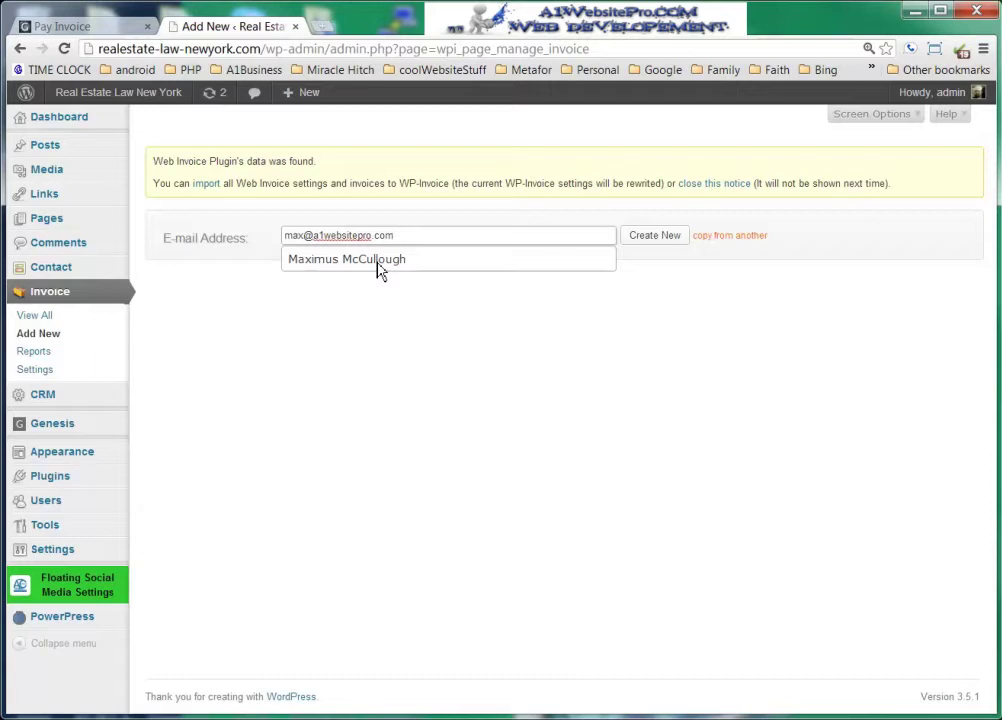
left_click(658, 241)
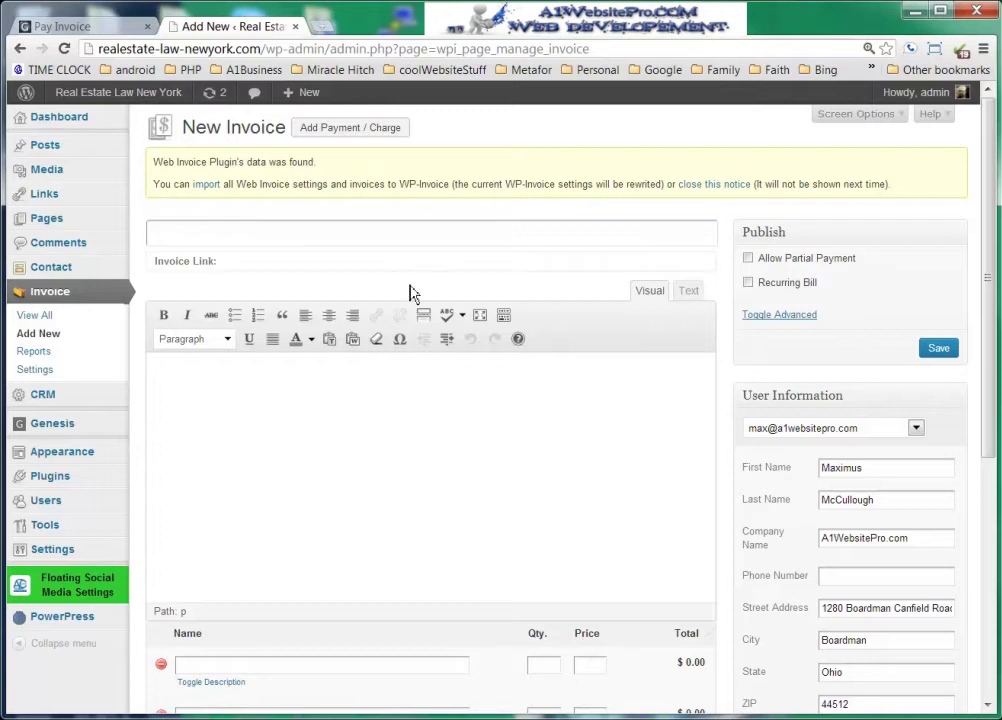
left_click_drag(995, 292, 993, 309)
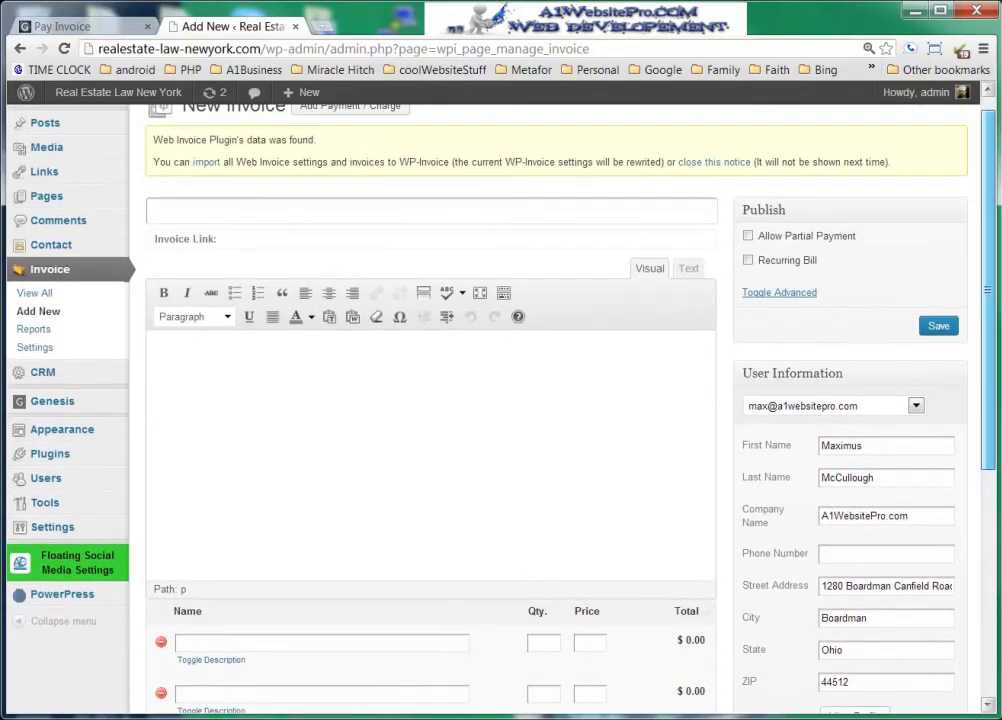
double_click(827, 447)
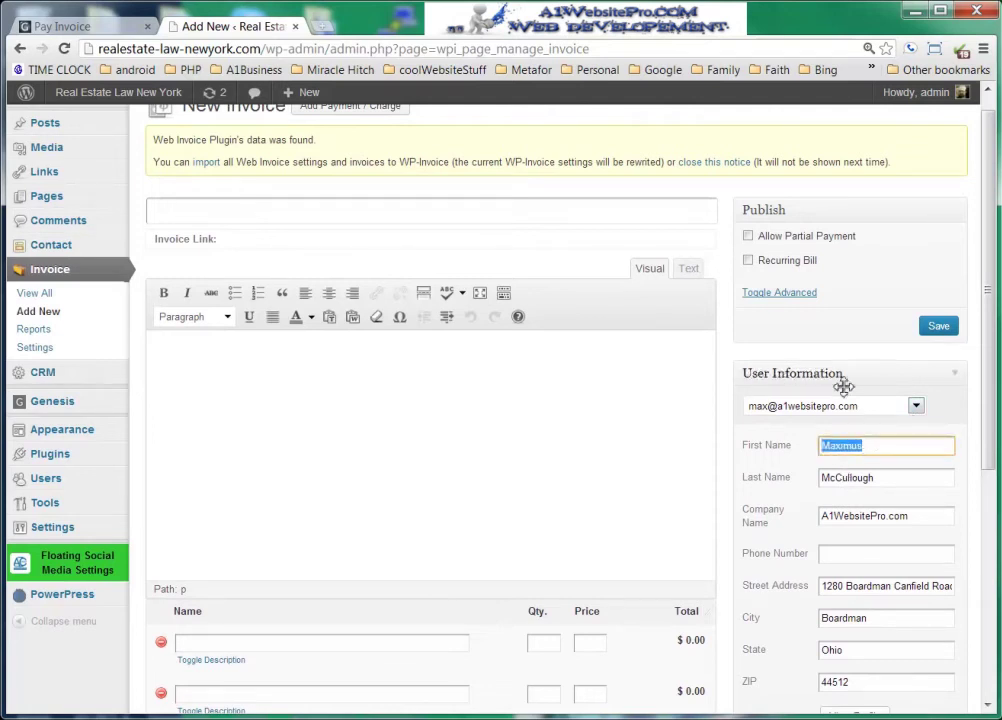
left_click(919, 412)
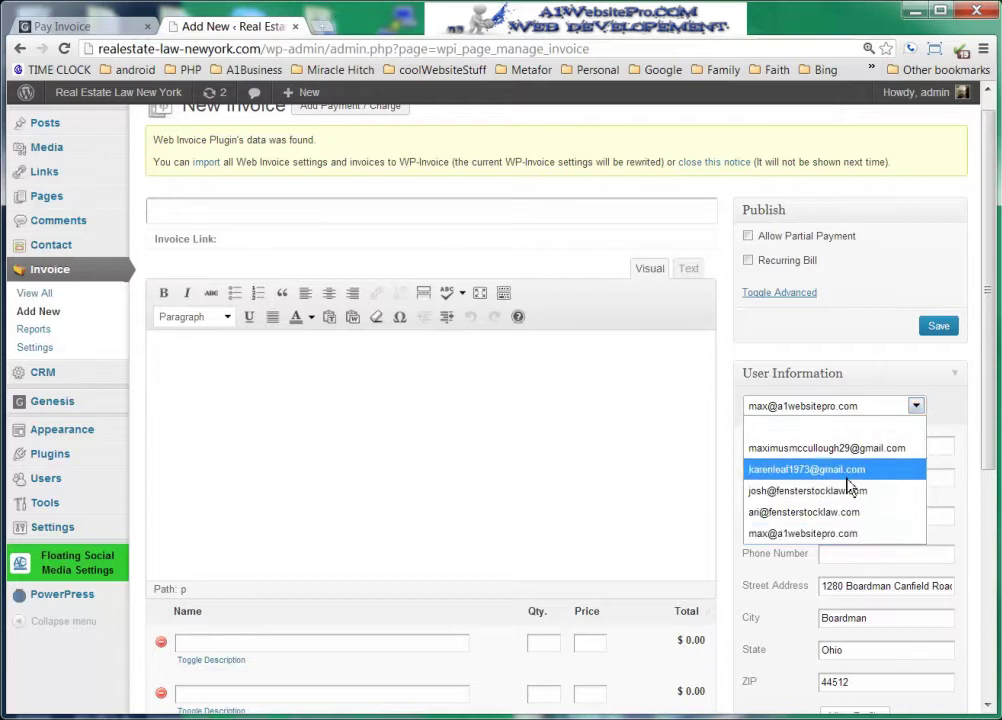
left_click(826, 535)
left_click(215, 213)
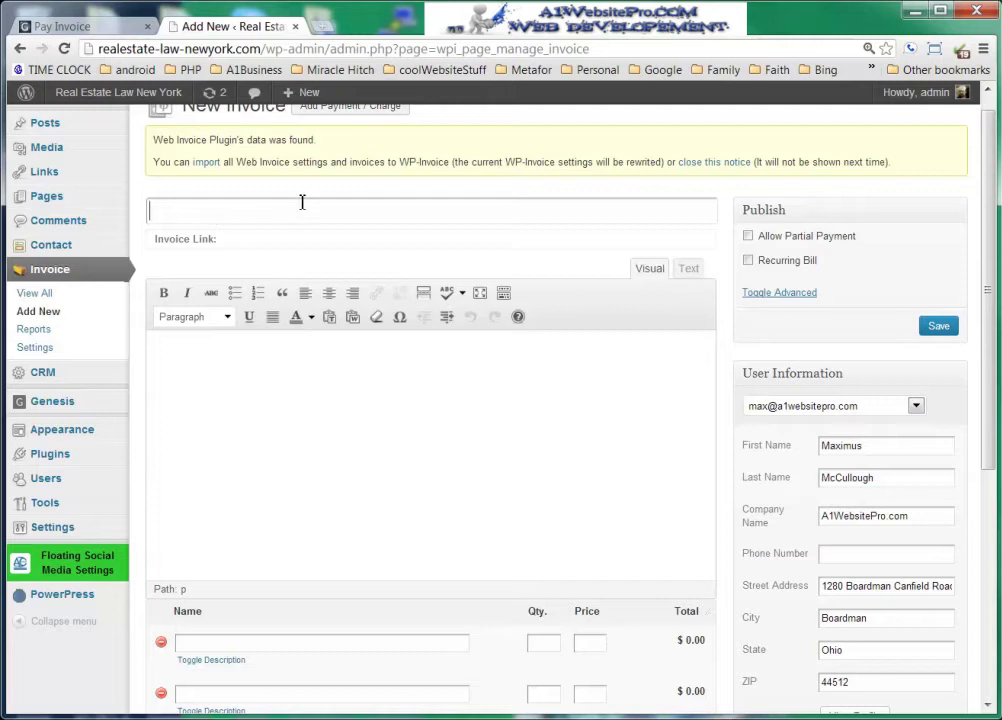
- Title the invoice 'Attorney Services' and paste the same words into its body text
type("Attorney S")
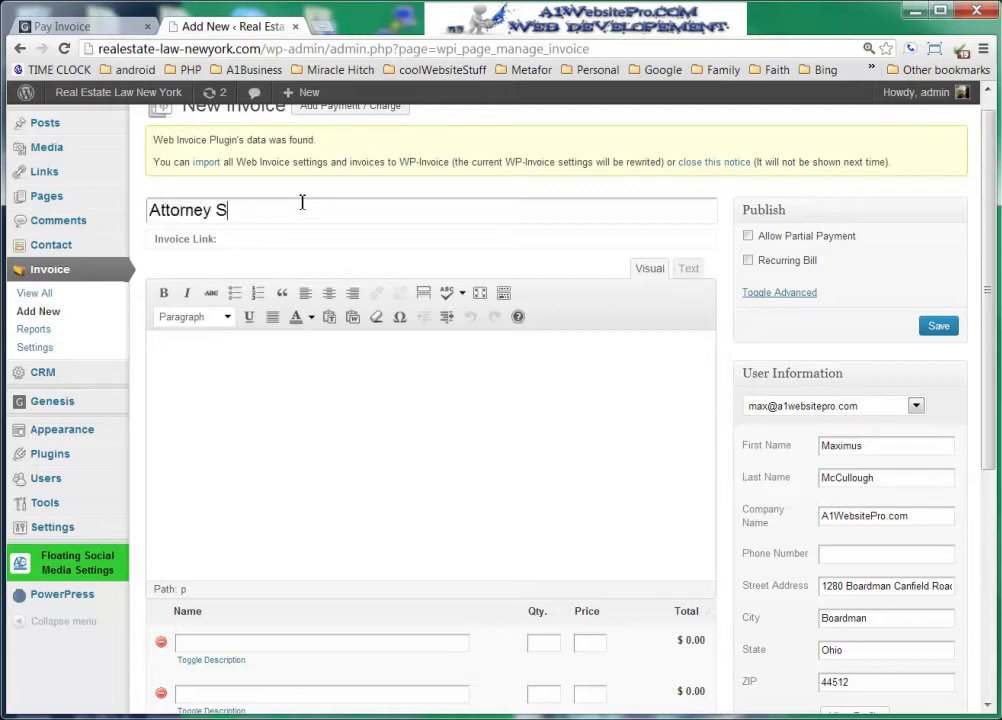
type("ervices")
left_click_drag(296, 212, 113, 212)
key("ctrl+c")
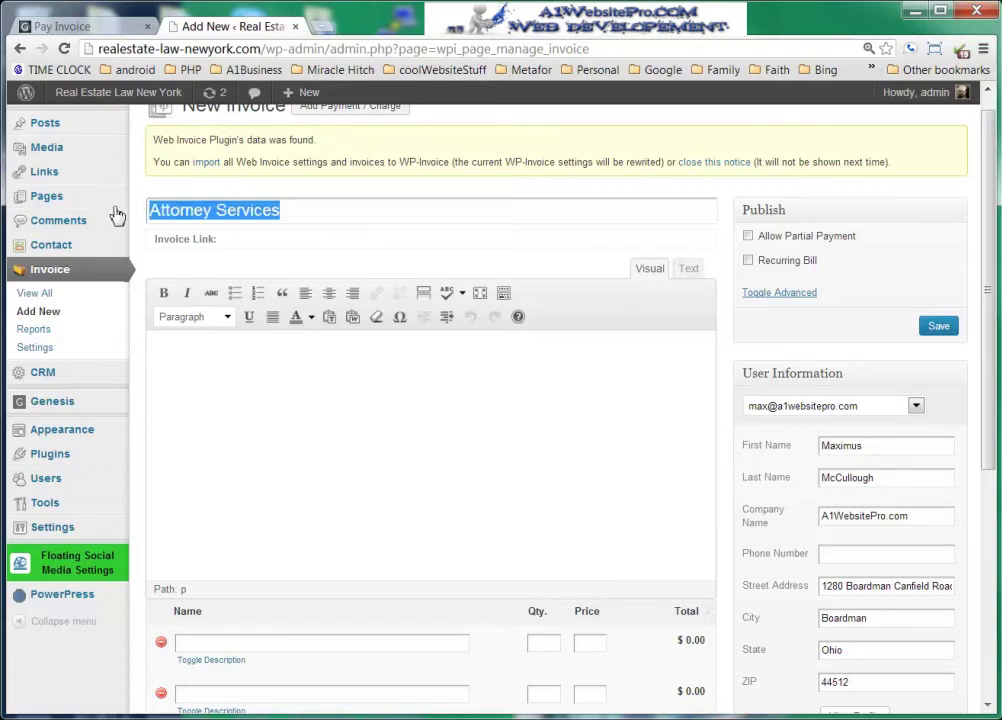
left_click(423, 456)
key("ctrl+v")
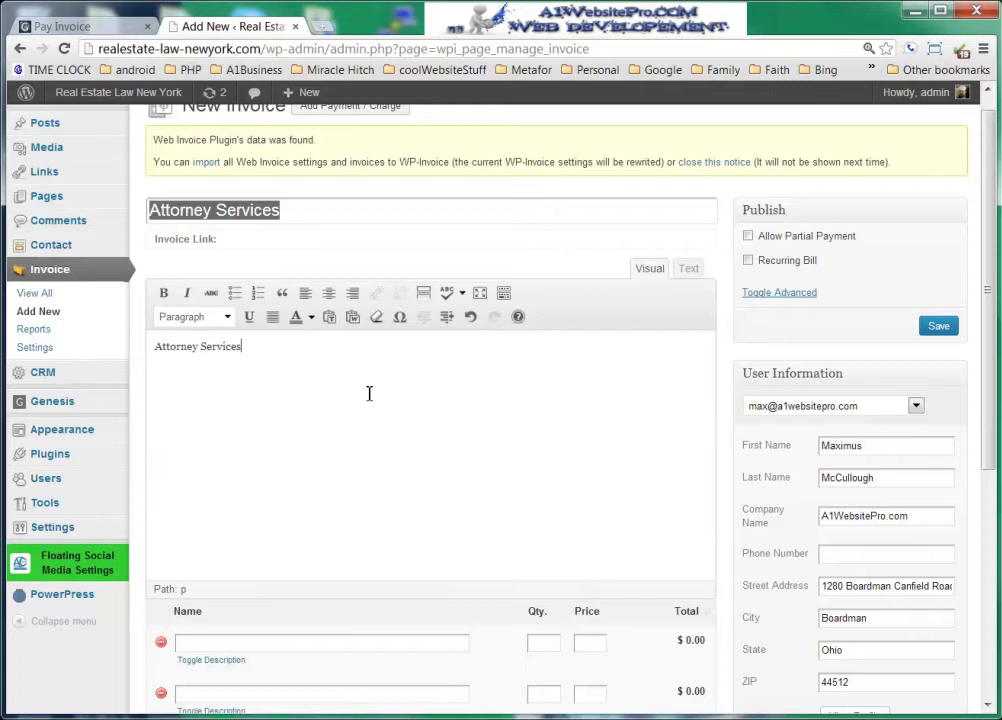
scroll(392, 386, "down", 2)
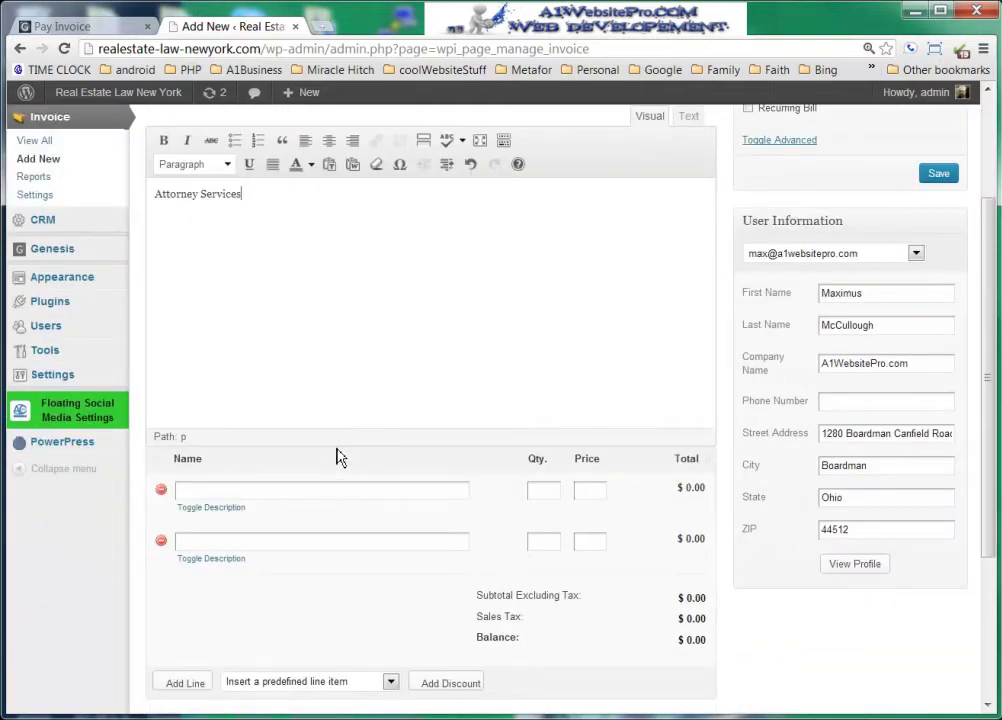
- Add line item Attorney Services, 10 at 250, described 'This is for Attorney Services'
left_click(284, 490)
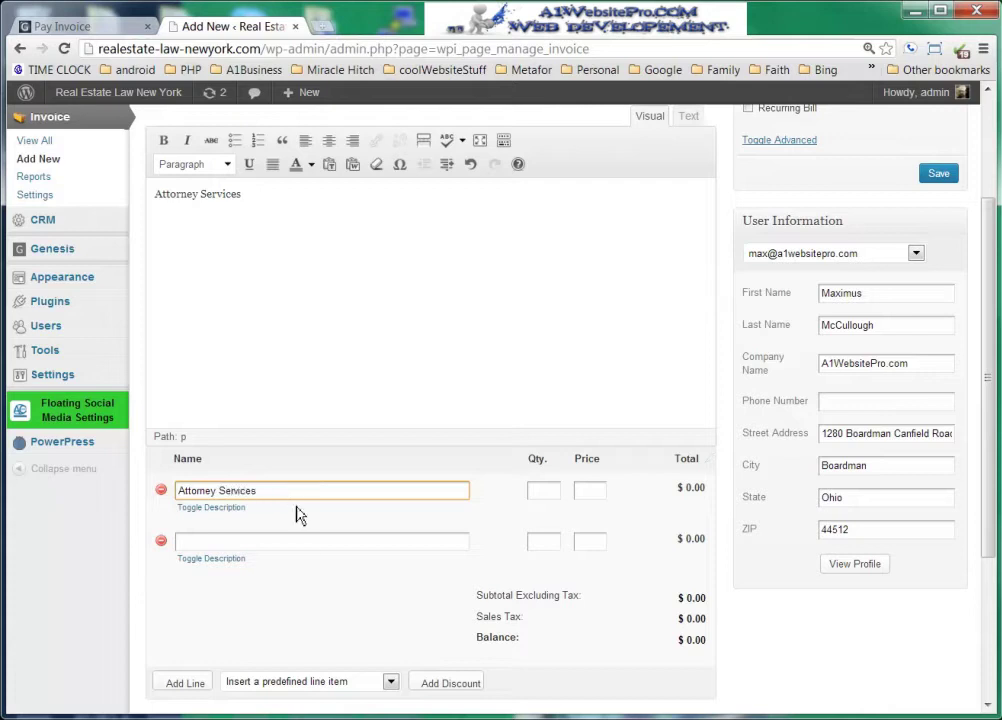
left_click(224, 508)
left_click_drag(275, 499, 150, 503)
key("ctrl+c")
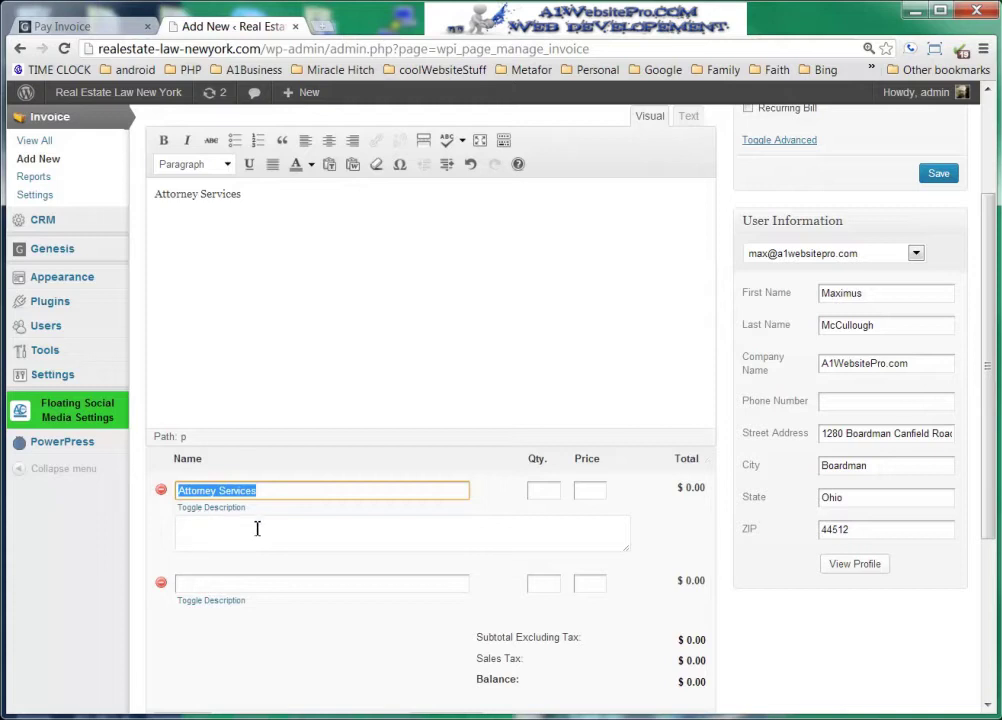
left_click(257, 528)
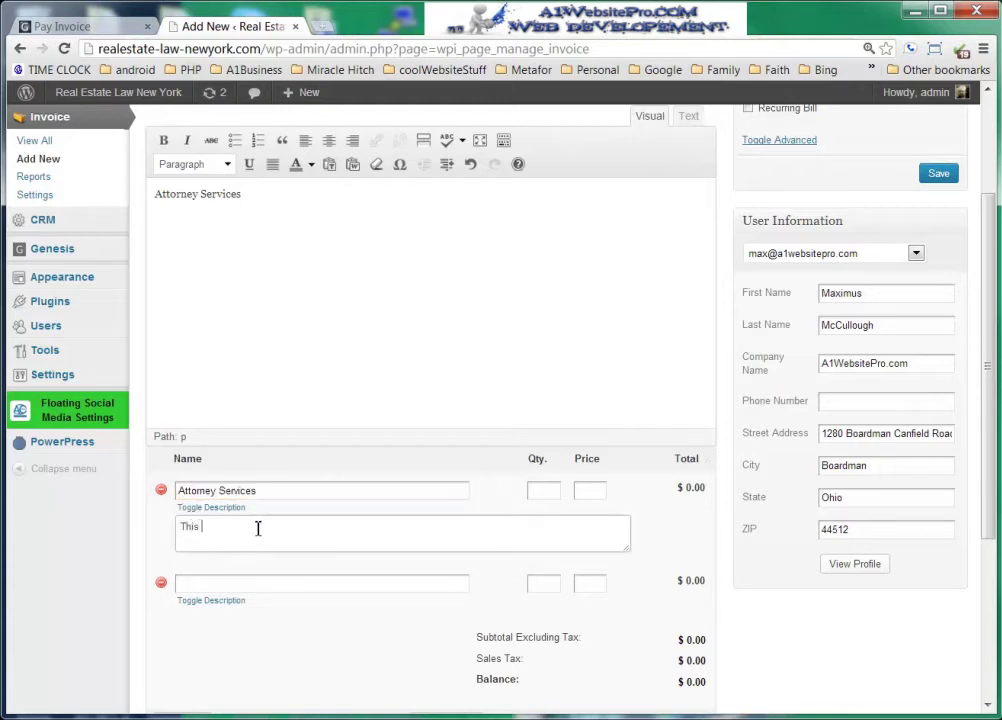
type("This is for")
key("ctrl+v")
left_click(540, 490)
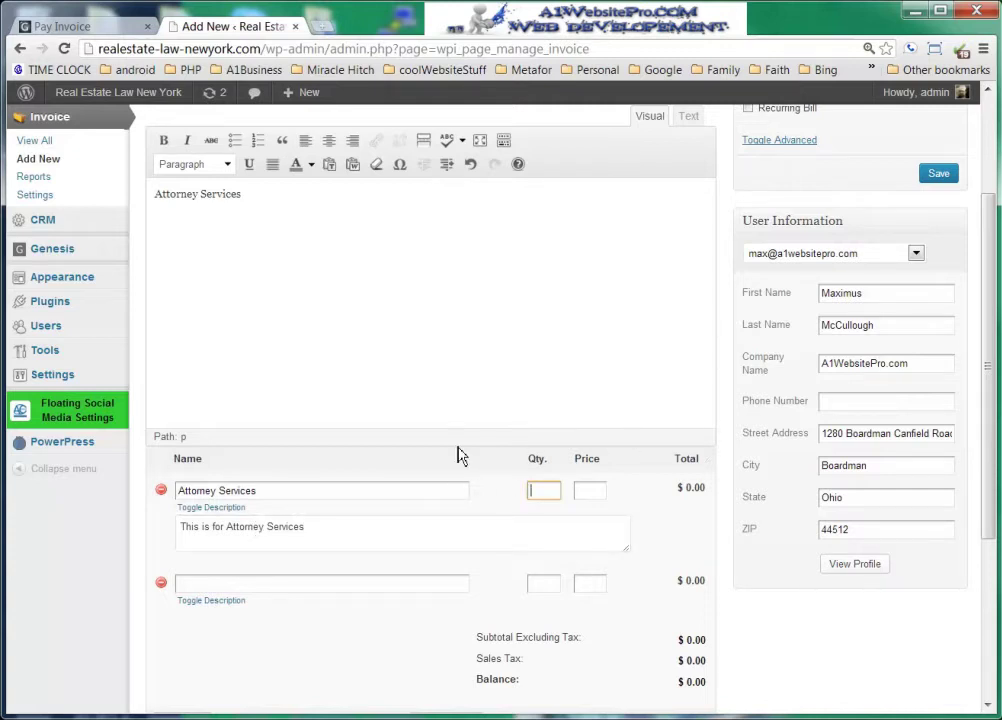
type("10")
left_click(592, 488)
type("250")
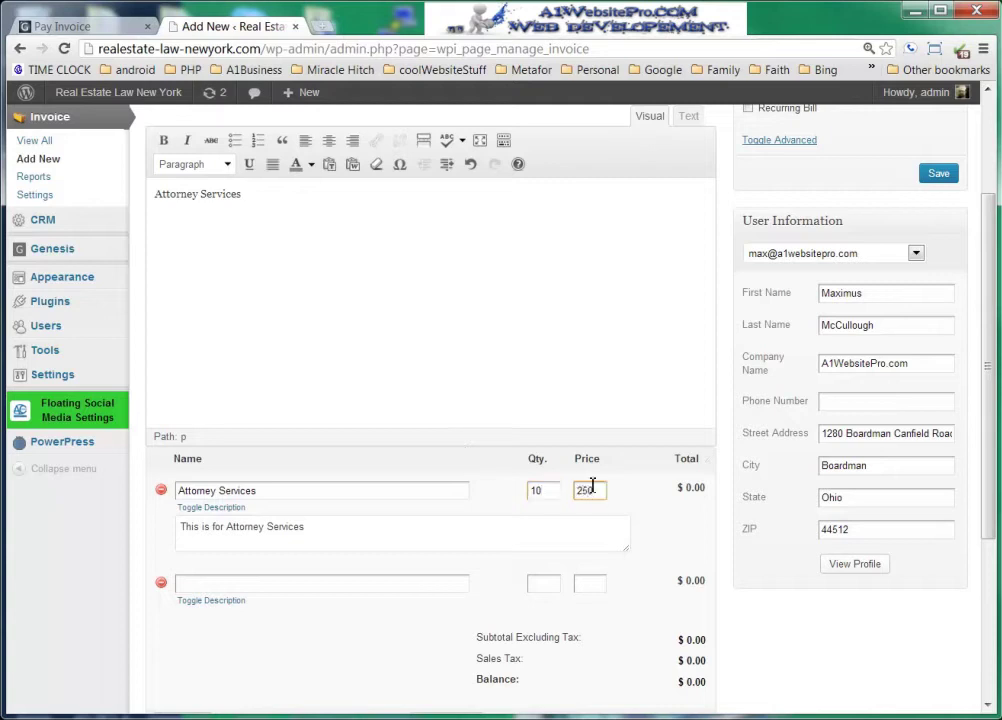
left_click_drag(664, 489, 716, 492)
left_click(695, 514)
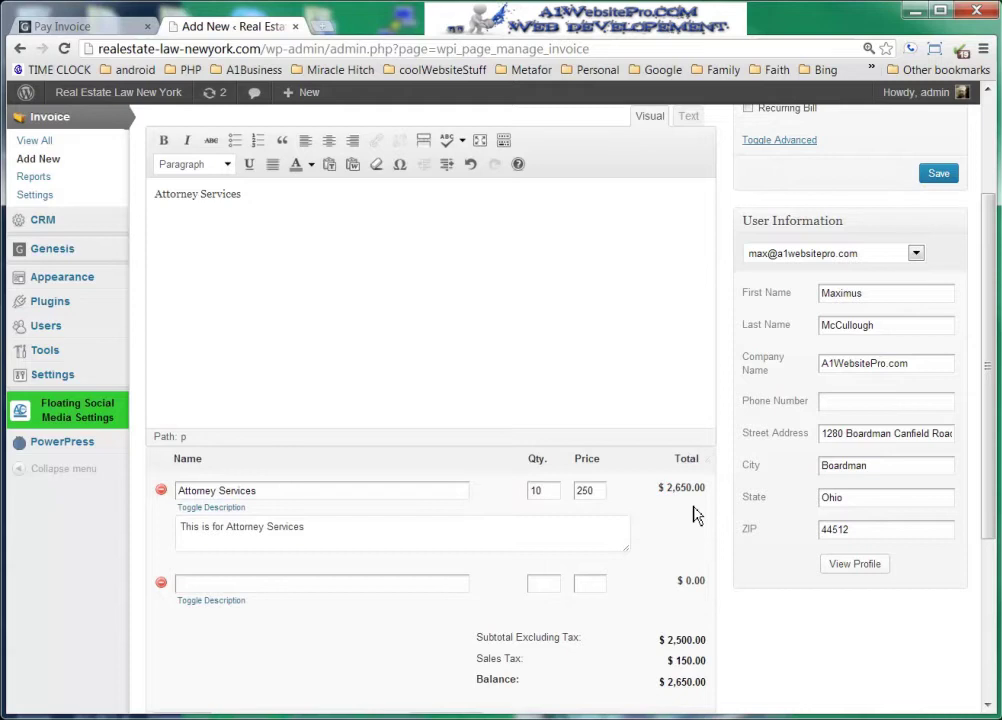
- Add line item Travel Expenses, 25 at 2, bringing the balance to $2,703.00
left_click(284, 584)
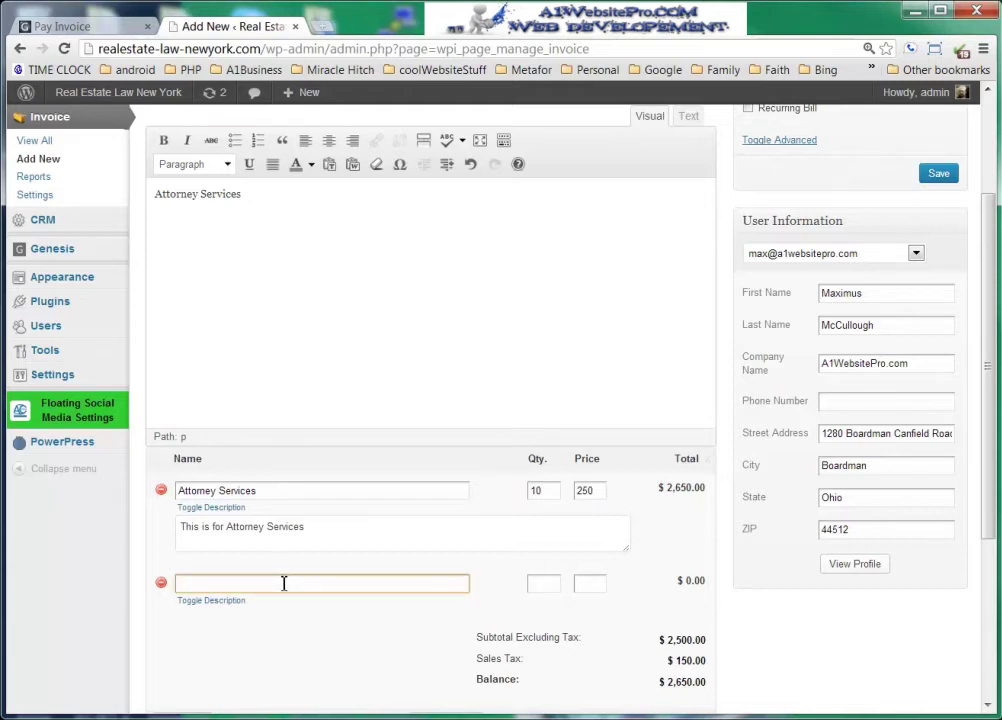
type("Tavel Expenses")
scroll(260, 580, "up", 1)
left_click(182, 660)
type("r")
left_click(539, 660)
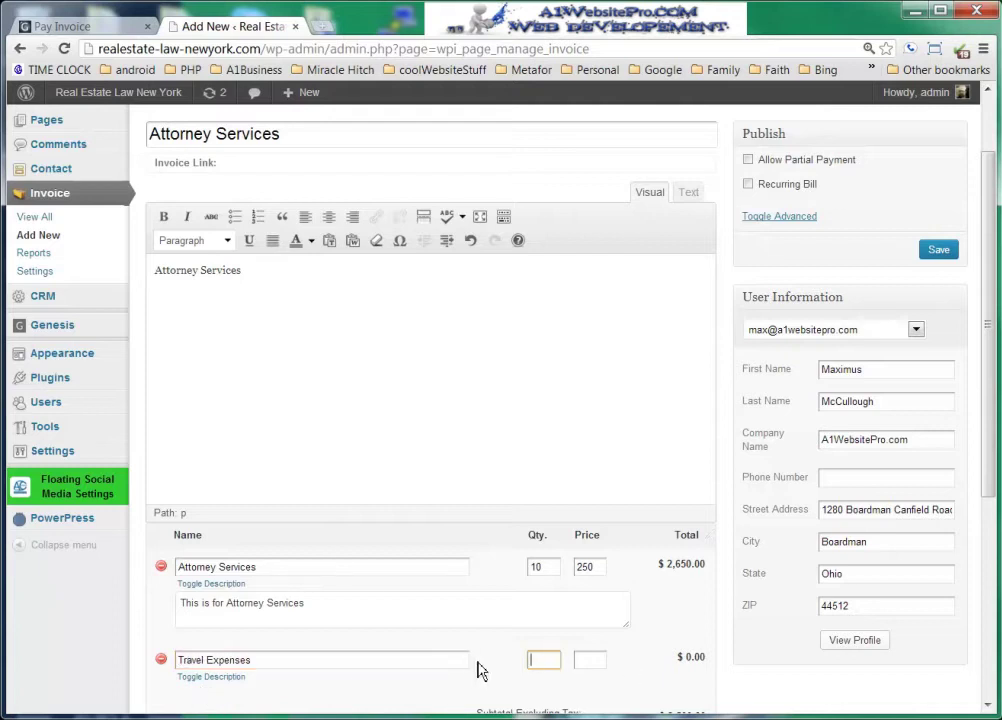
type("25")
left_click(600, 663)
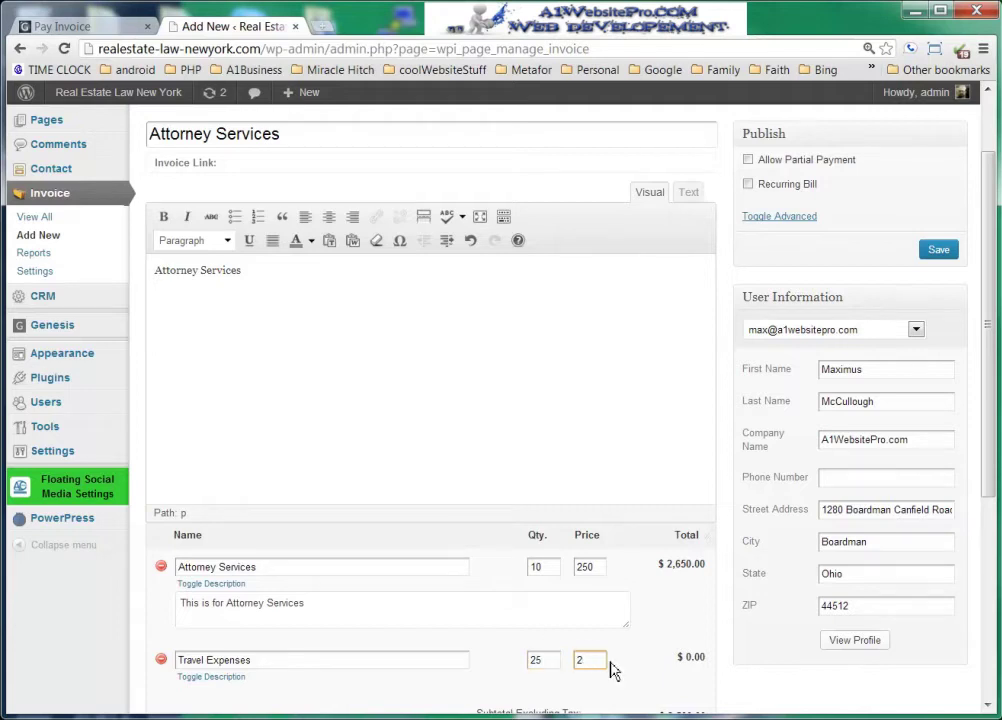
type("2")
key("Tab")
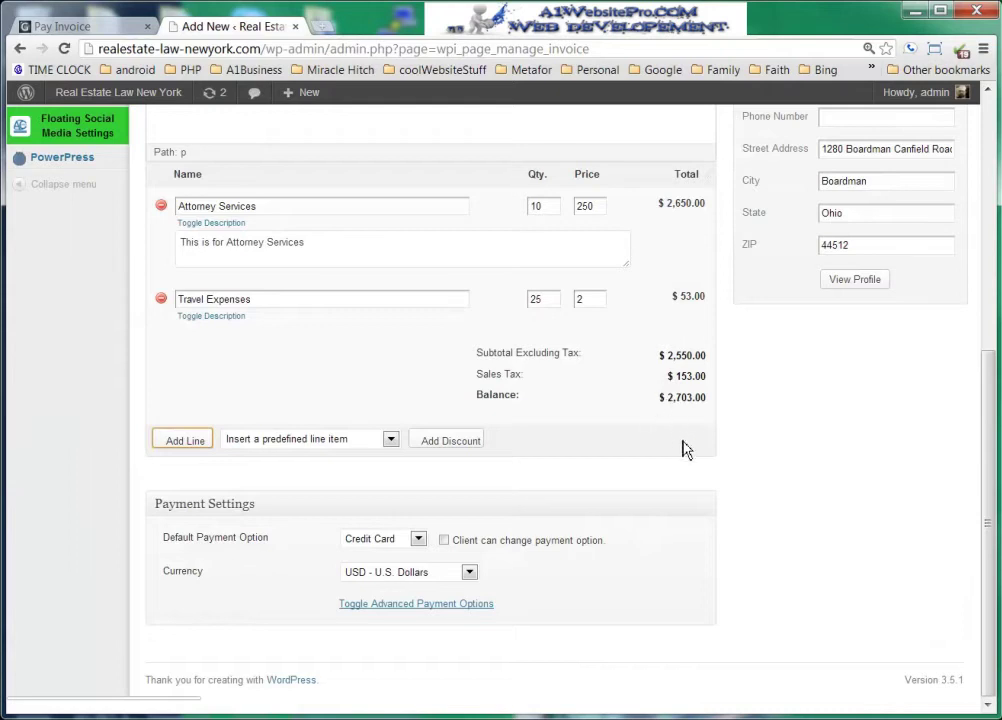
- Allow partial payment with a 300 minimum and save the invoice as #132
scroll(684, 443, "up", 3)
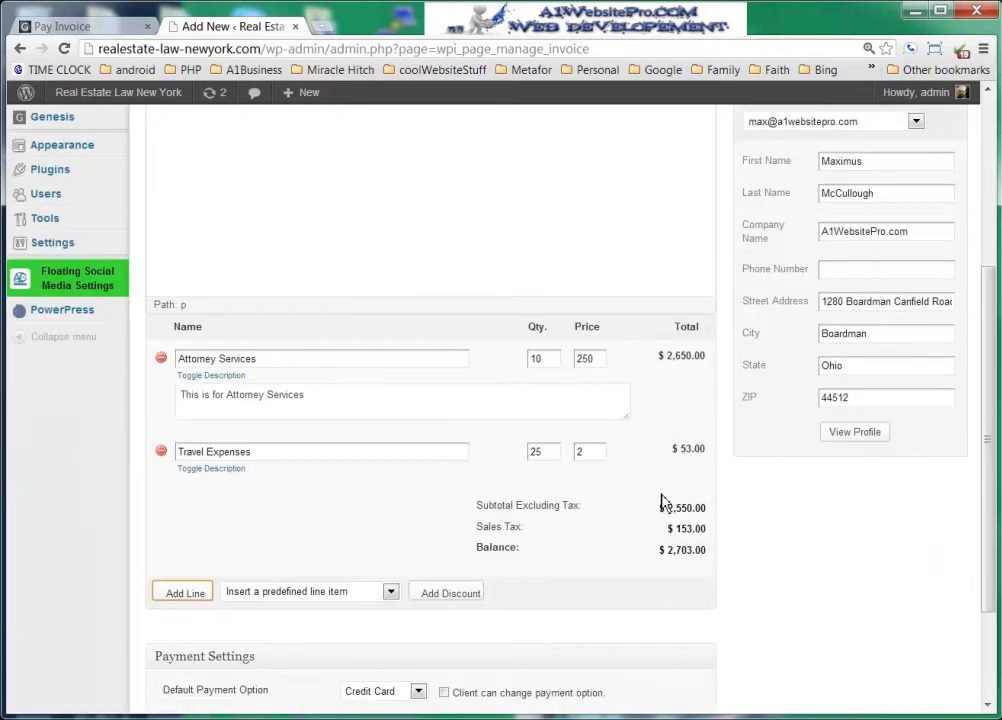
scroll(662, 503, "up", 3)
scroll(692, 545, "up", 2)
scroll(690, 547, "up", 2)
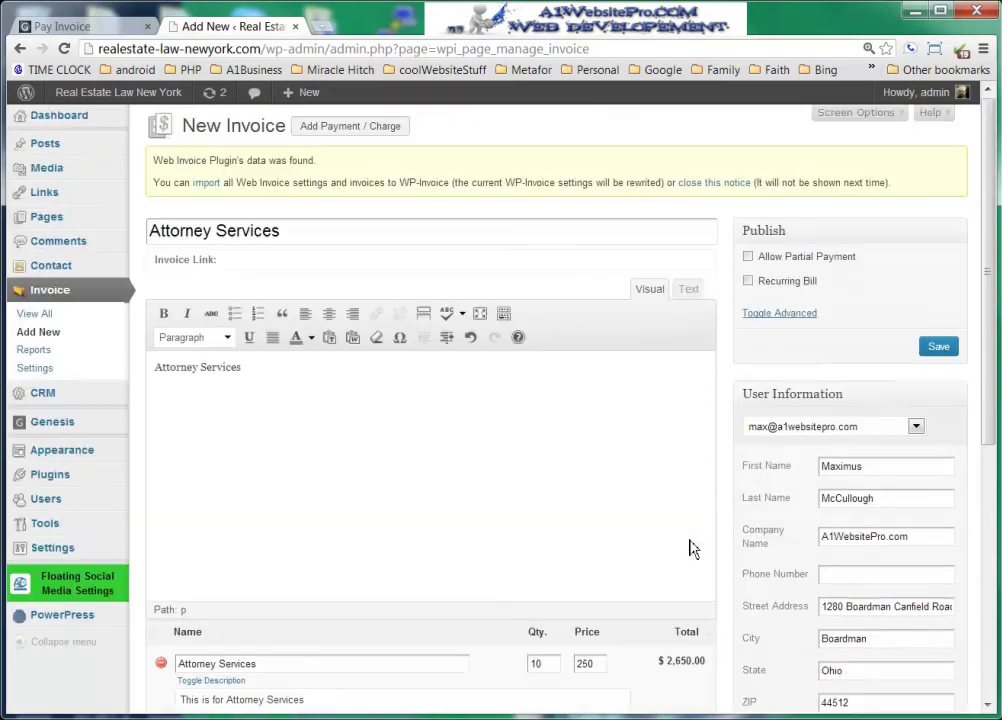
left_click(749, 257)
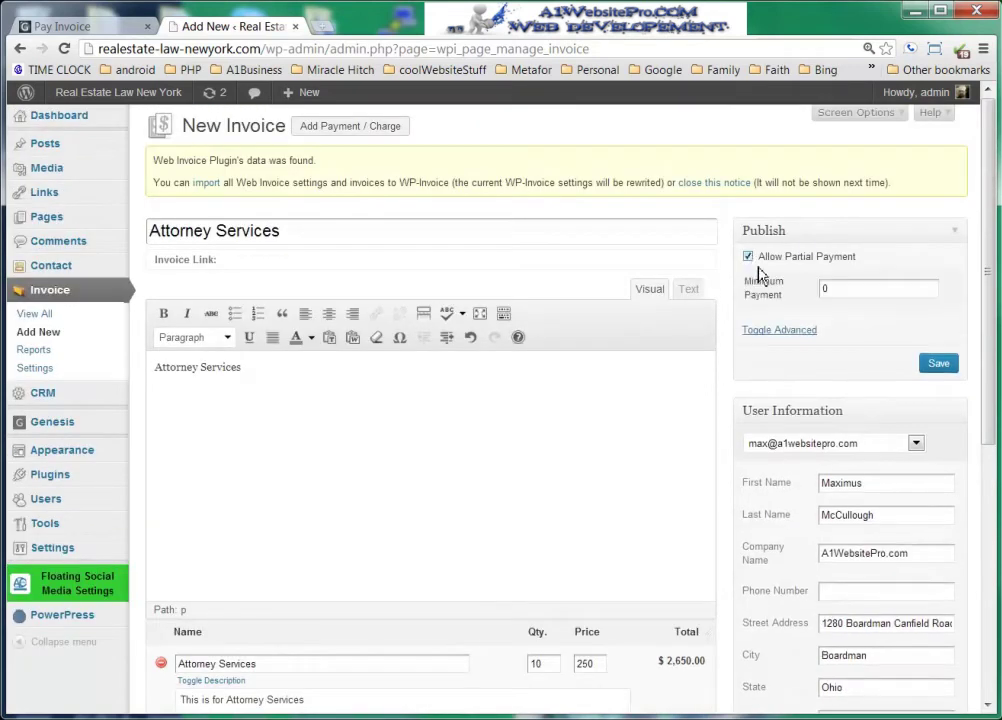
double_click(840, 290)
type("300")
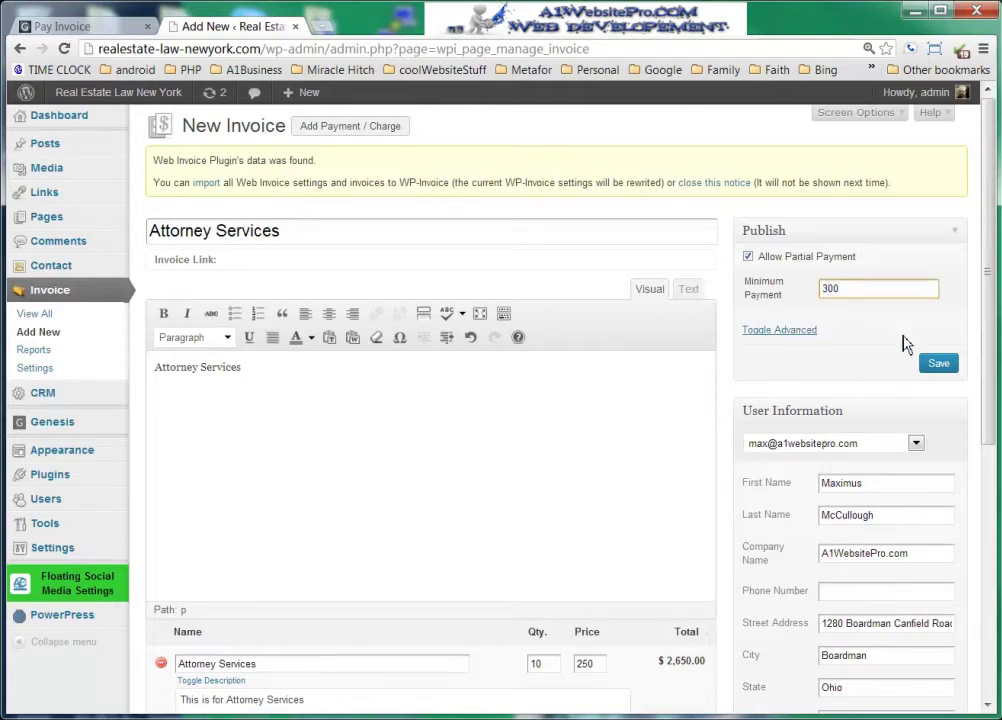
left_click(938, 364)
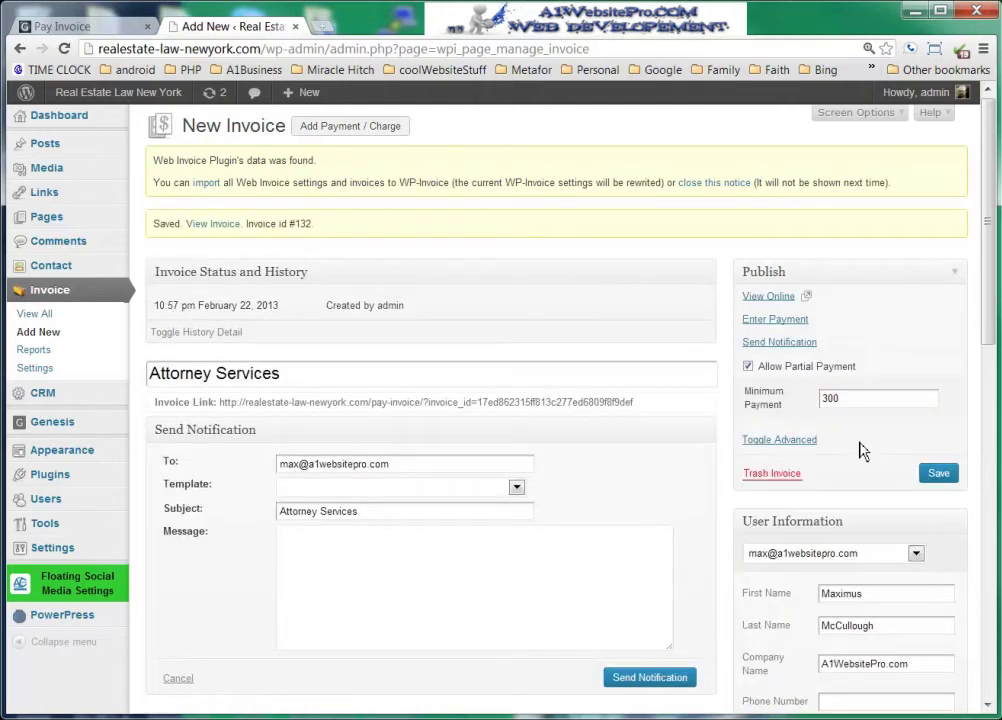
- Add a discount line named 'Good customer discount'
scroll(700, 410, "down", 10)
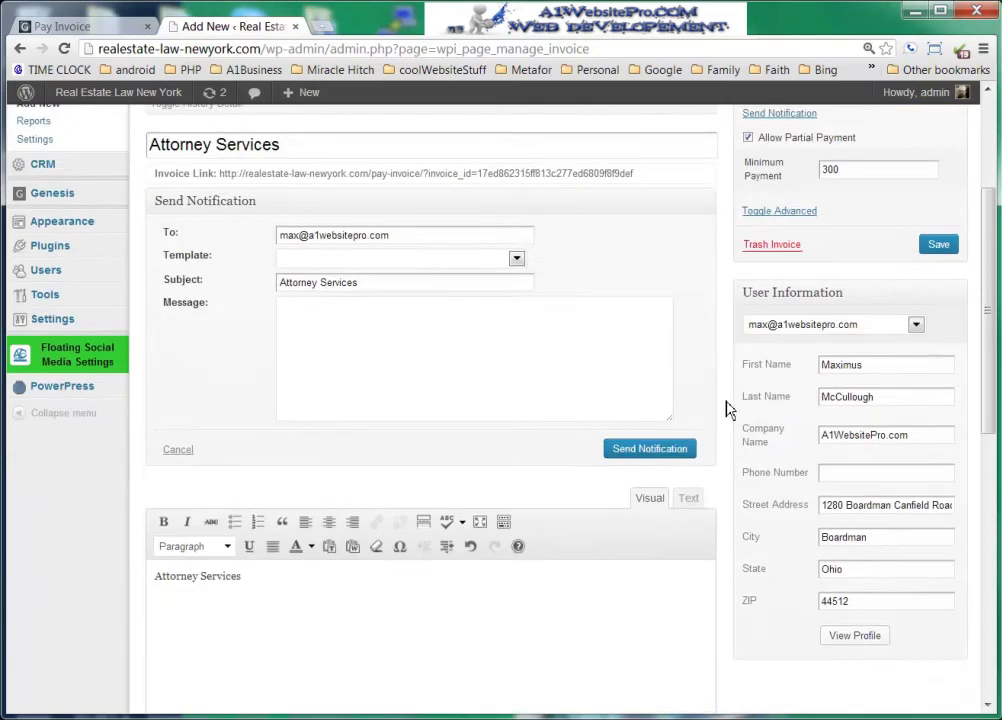
scroll(770, 421, "down", 2)
scroll(776, 420, "up", 1)
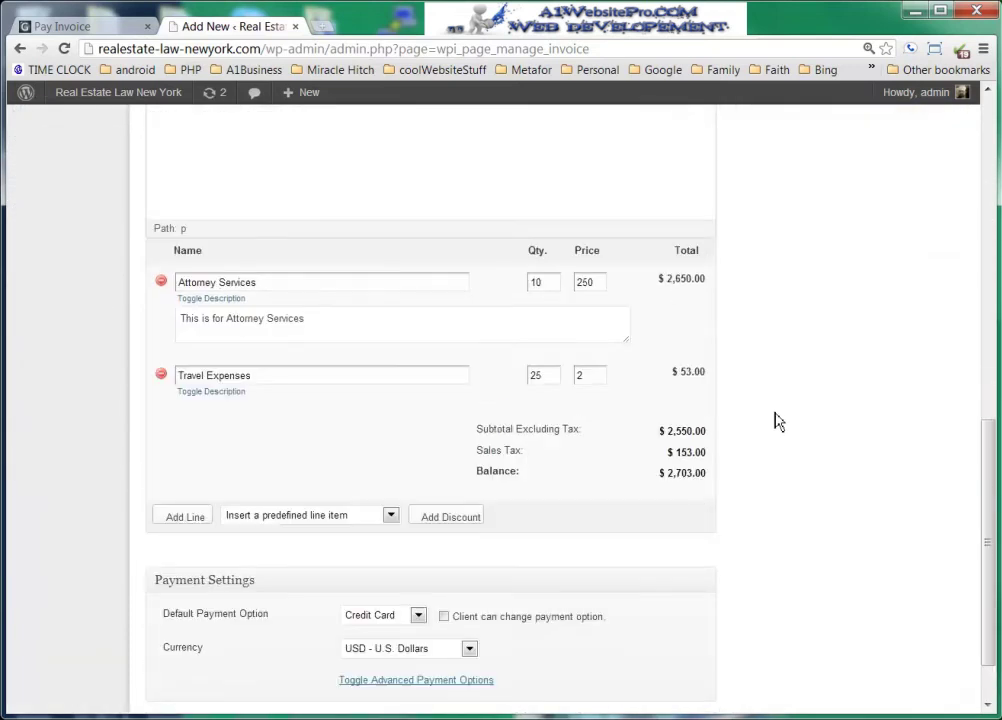
left_click(446, 518)
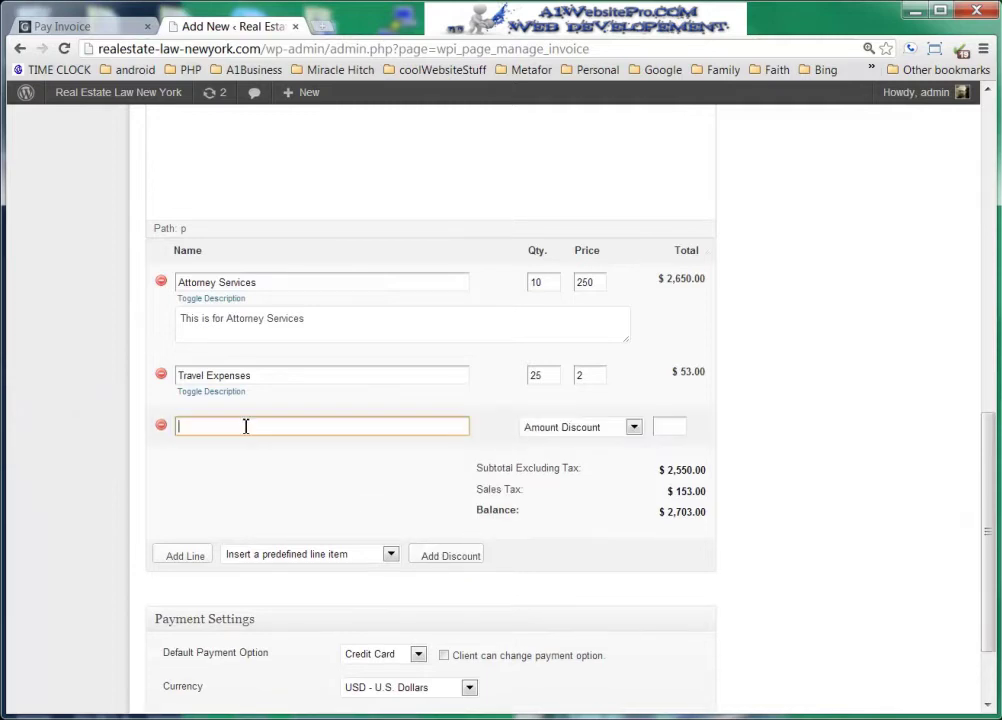
type("Good custyome")
key("BackSpace")
key("BackSpace")
key("BackSpace")
type("ome")
key("Tab")
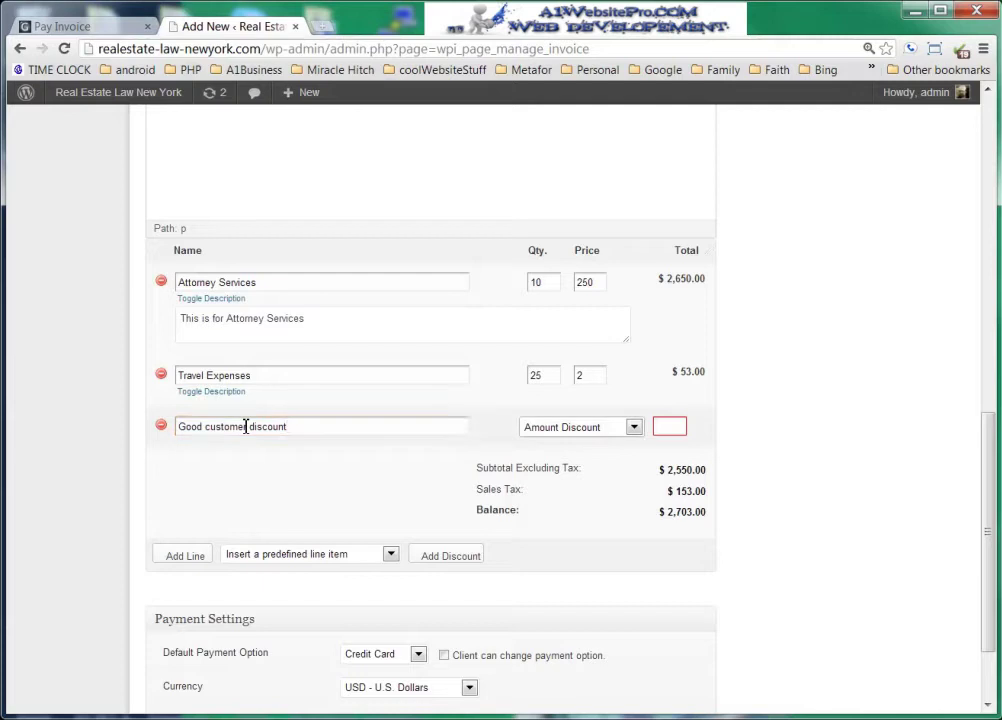
- Make the discount 10% Percent Discount, lowering the balance to $2,432.70
key("Tab")
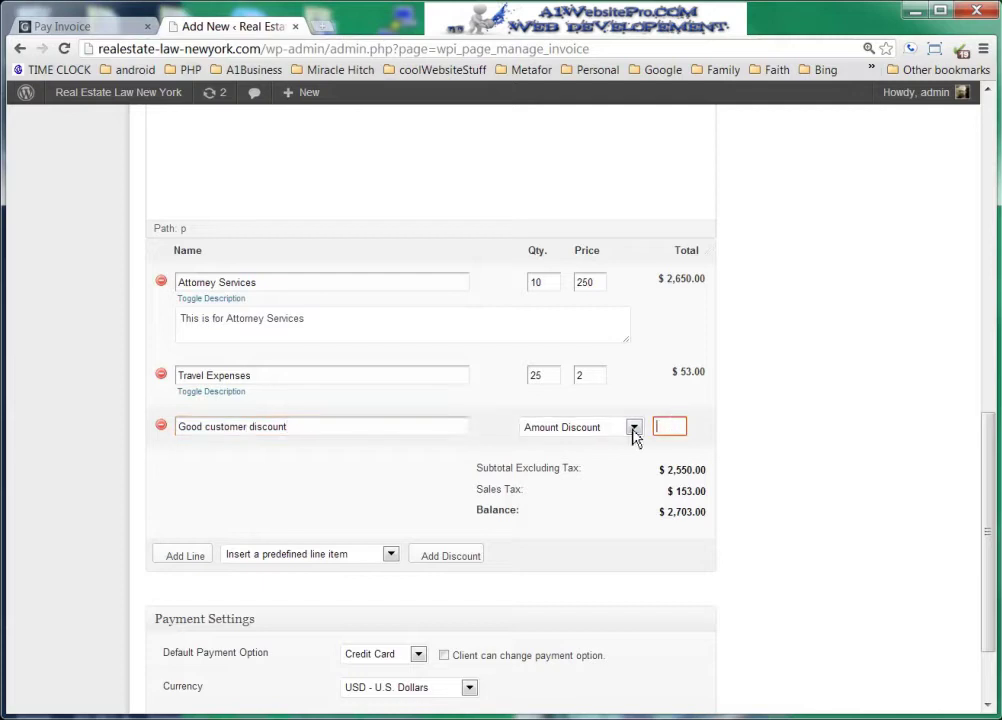
left_click(631, 428)
left_click(603, 470)
left_click(673, 428)
type("10")
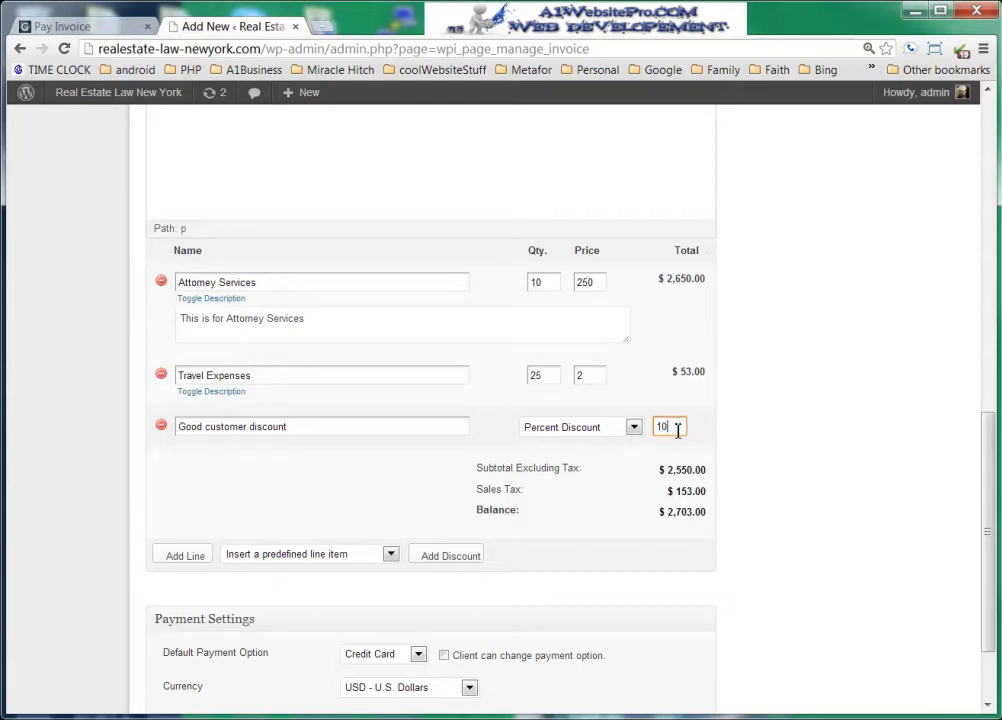
key("Tab")
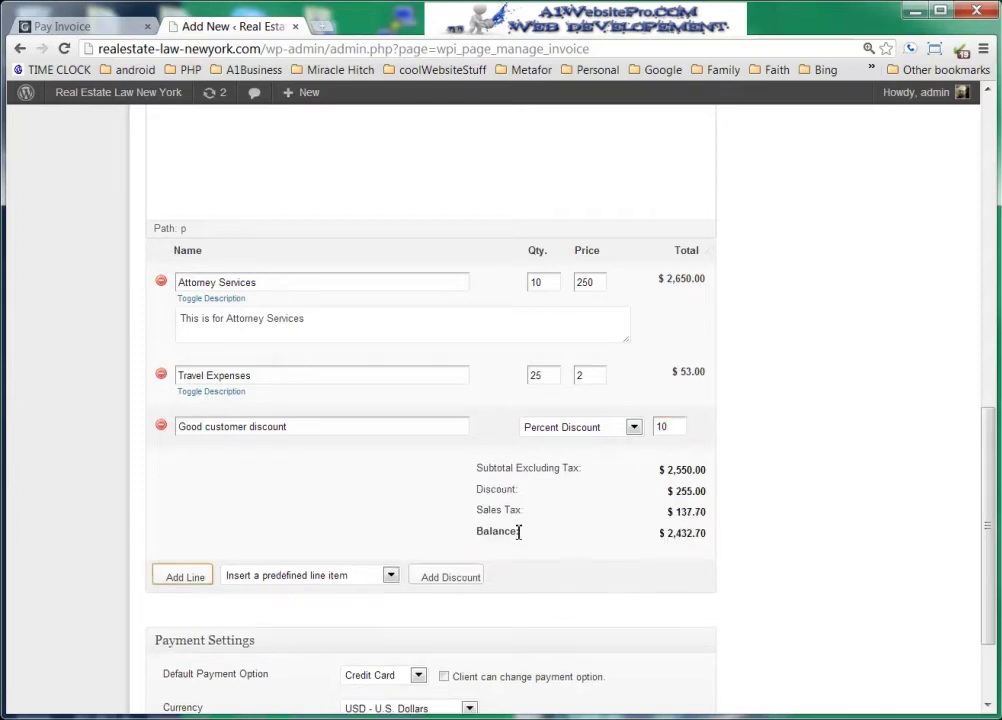
left_click(778, 526)
left_click_drag(678, 518, 722, 517)
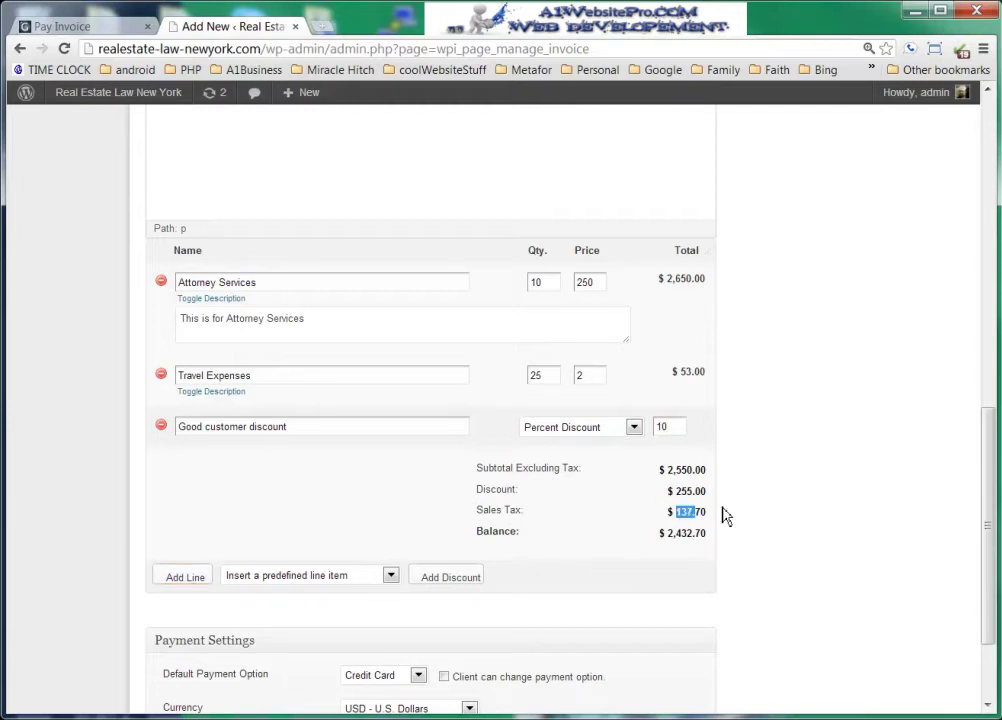
left_click(743, 510)
scroll(745, 511, "down", 1)
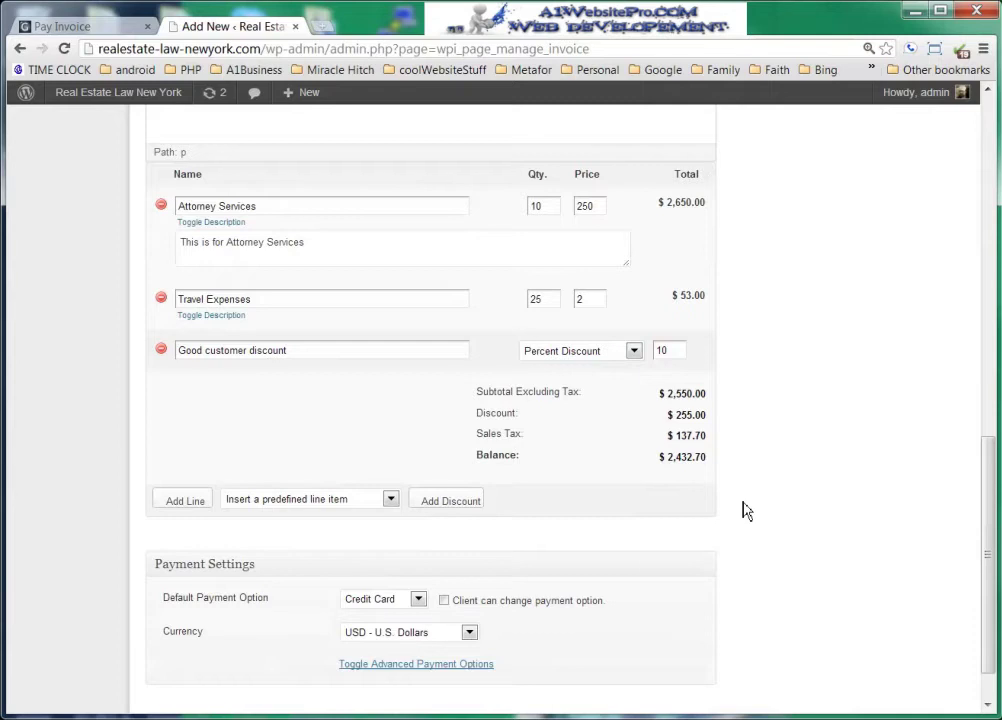
- Keep Credit Card as the default payment and let the client change payment option
scroll(490, 580, "down", 1)
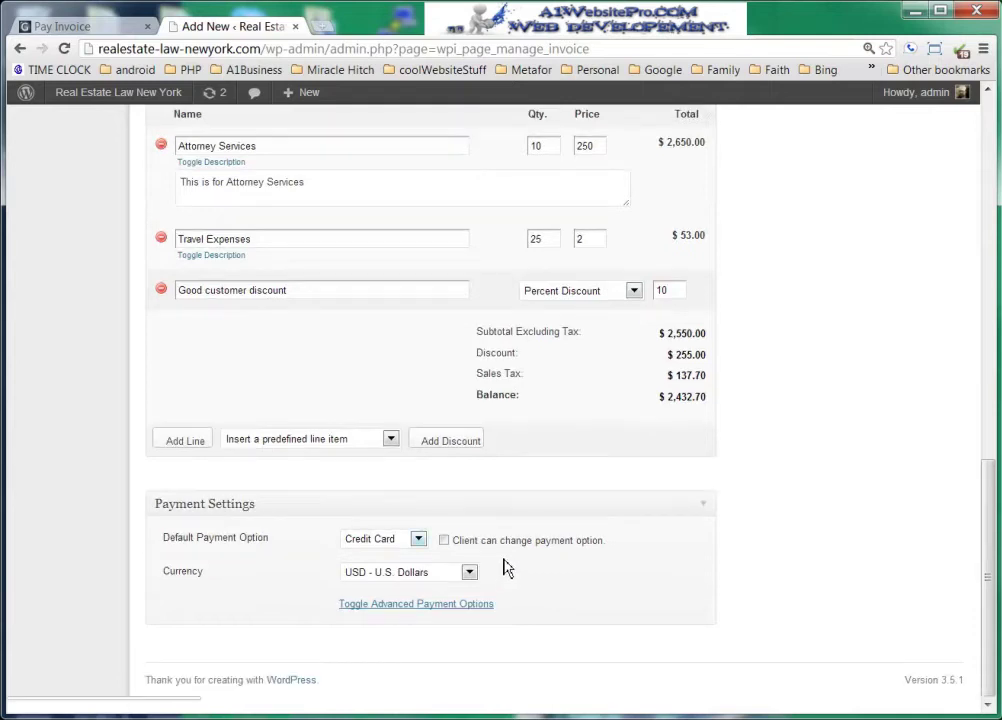
left_click(418, 541)
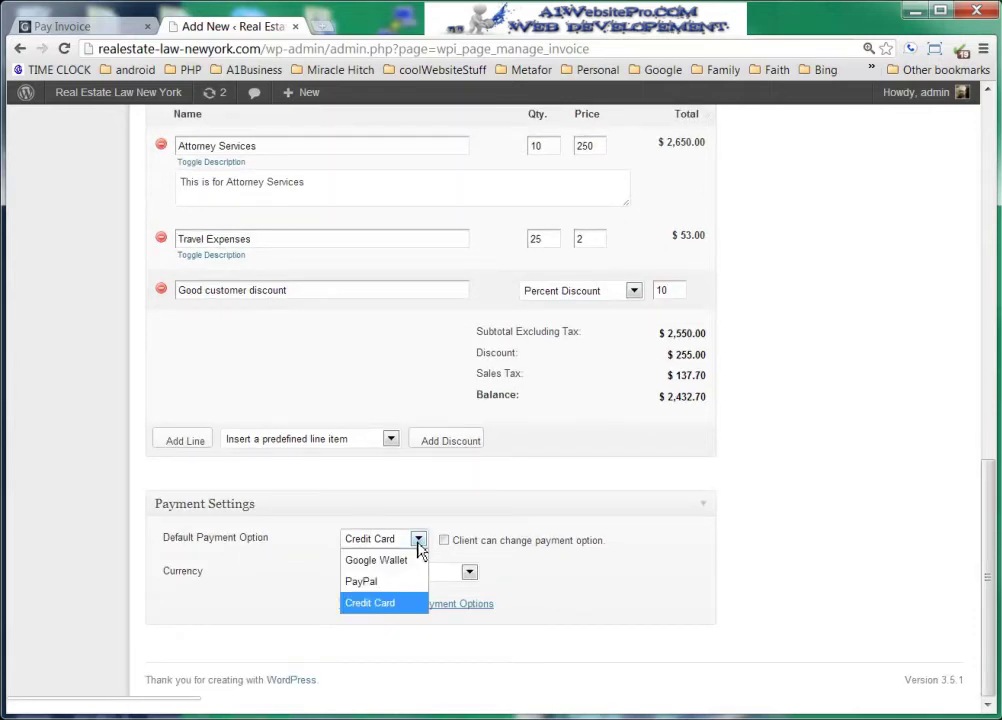
left_click(400, 605)
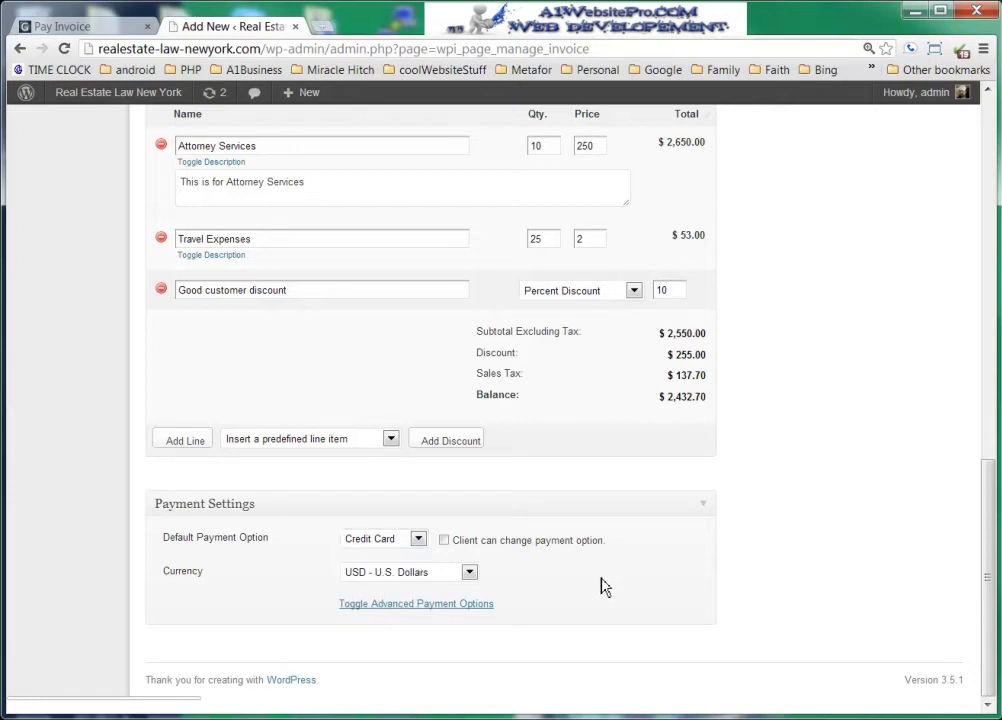
left_click(444, 541)
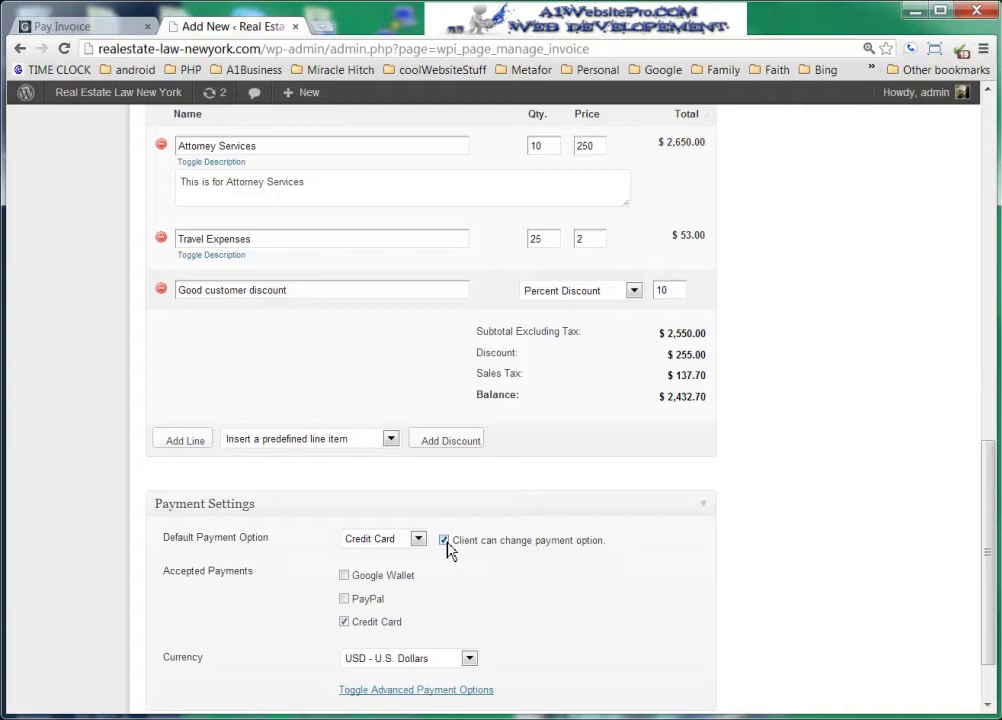
- Accept Google Wallet and PayPal payments alongside Credit Card
left_click(344, 599)
left_click(344, 576)
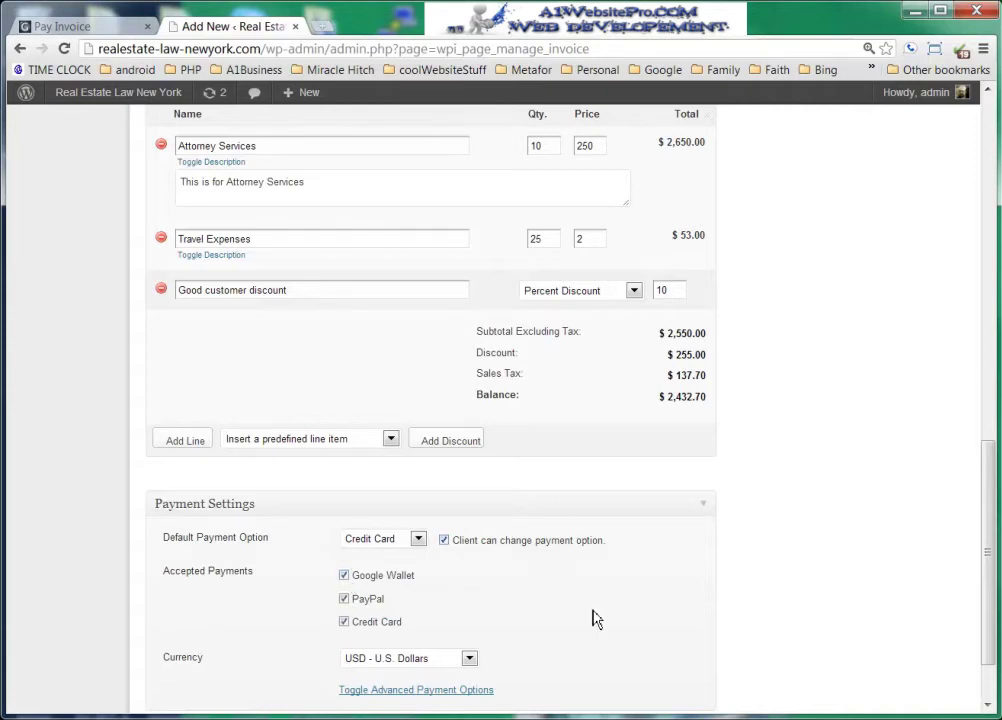
left_click(344, 576)
left_click(344, 599)
scroll(621, 617, "down", 1)
left_click(345, 513)
left_click(345, 489)
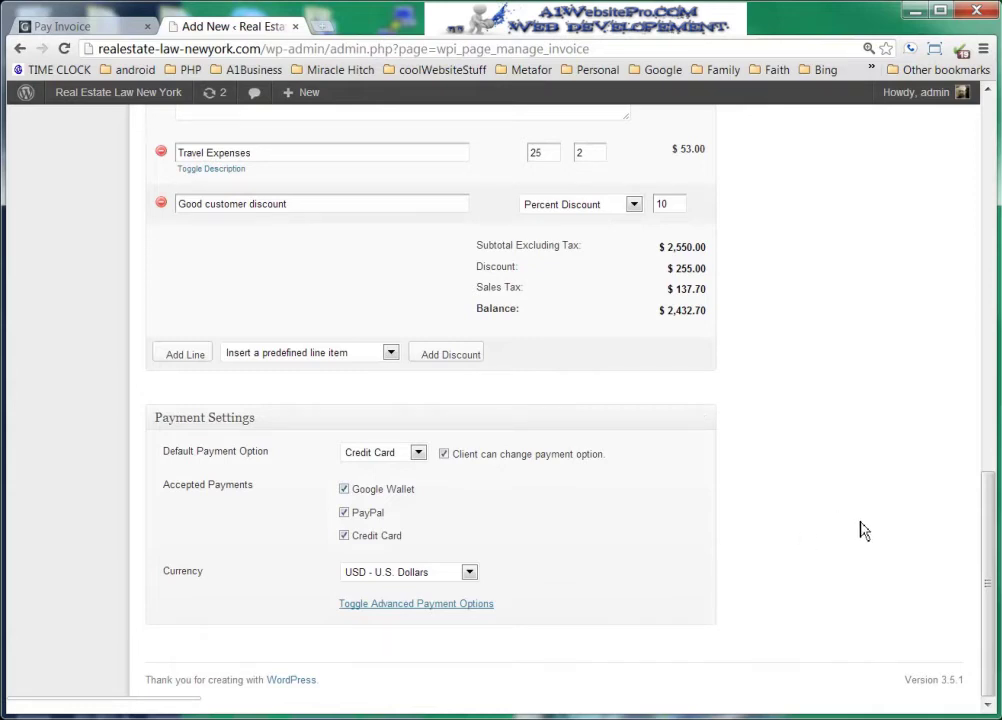
scroll(827, 561, "up", 10)
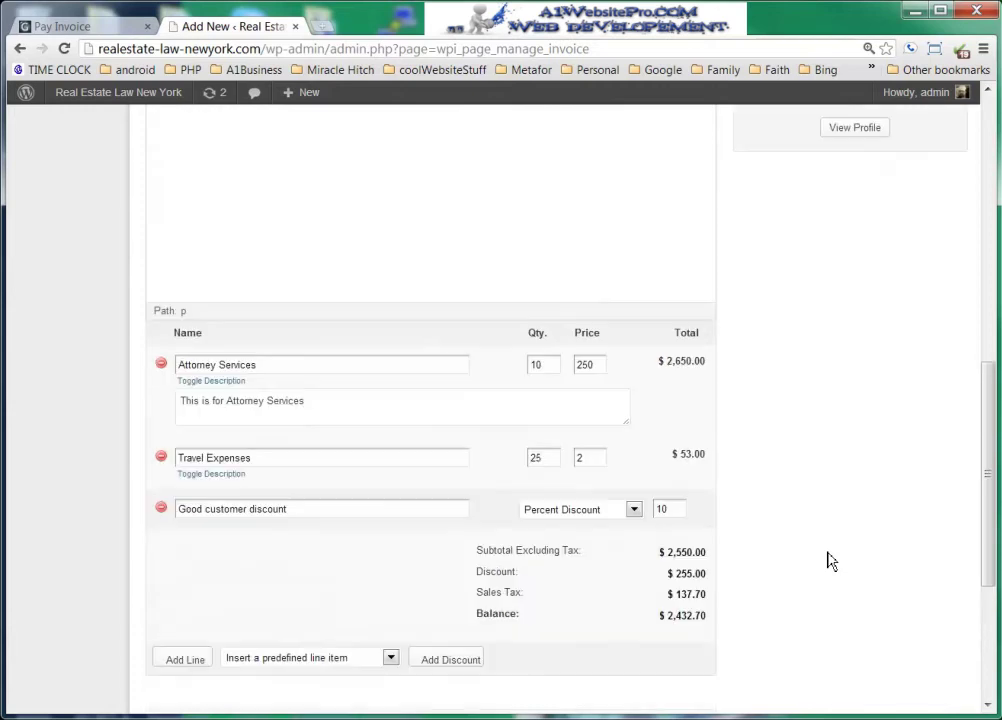
- Save invoice #132 again and review its 10:59 pm update entry in the history
scroll(788, 576, "up", 1)
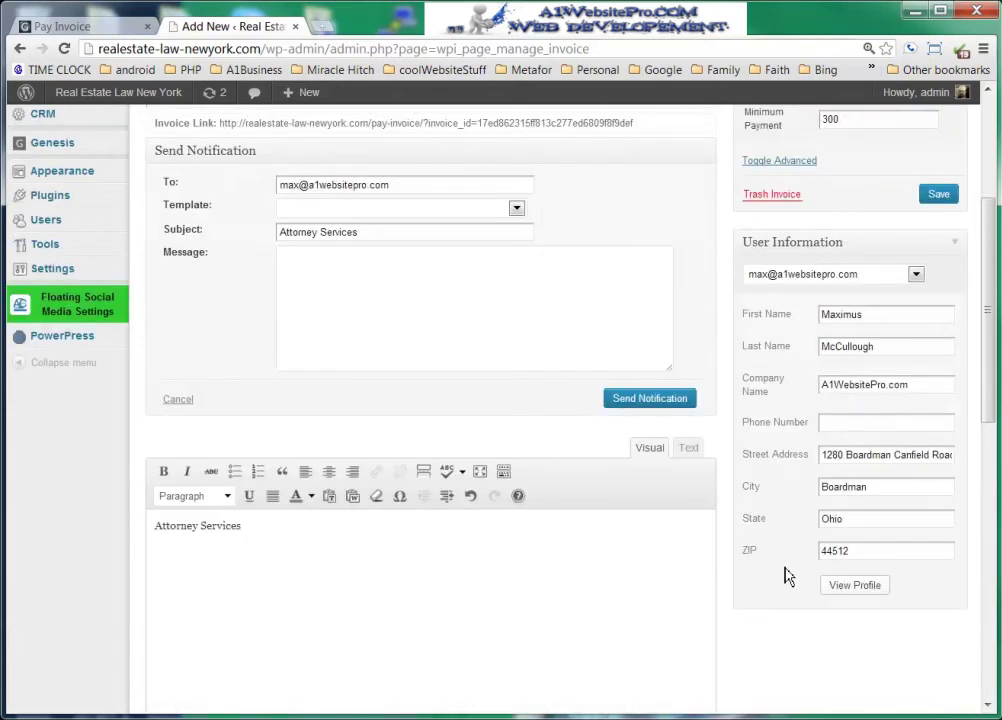
scroll(788, 576, "up", 2)
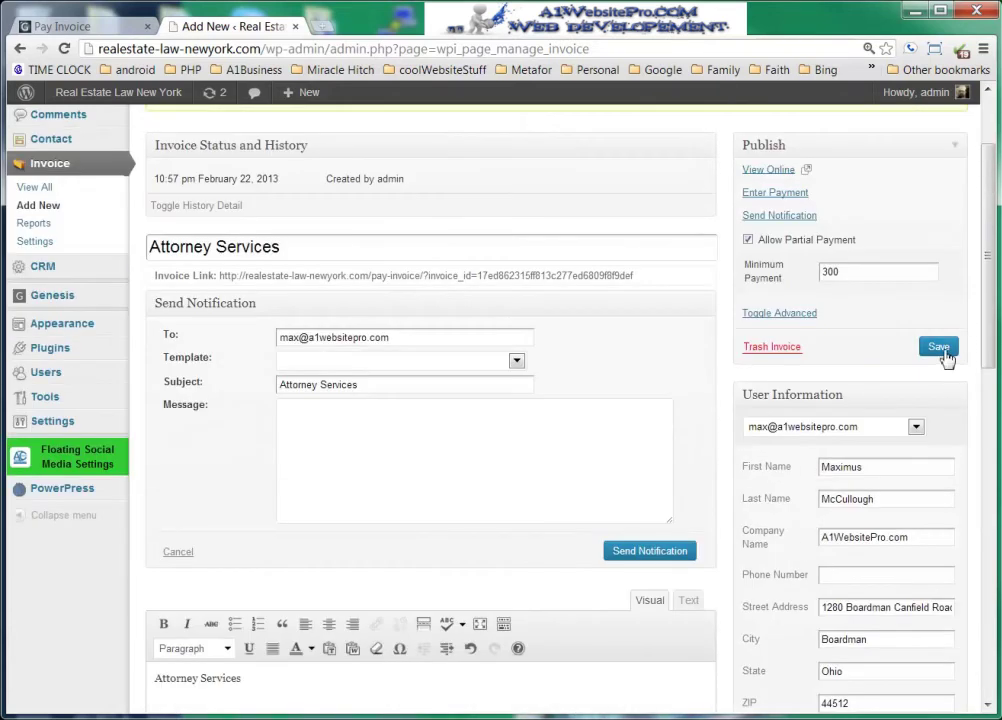
left_click(943, 352)
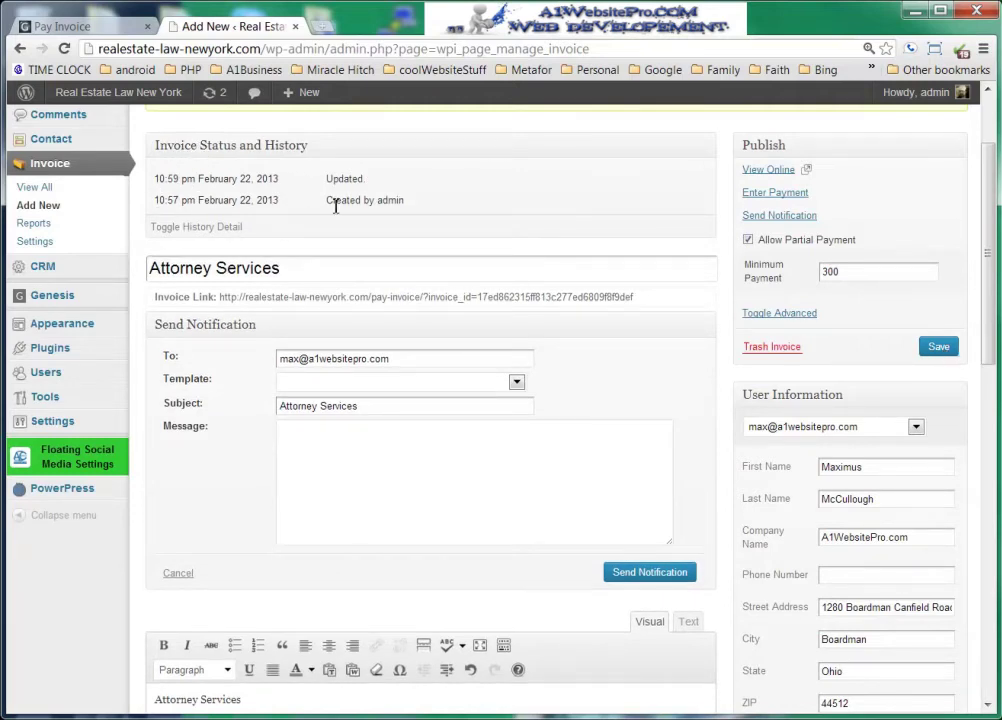
left_click_drag(329, 202, 440, 204)
left_click_drag(204, 202, 270, 205)
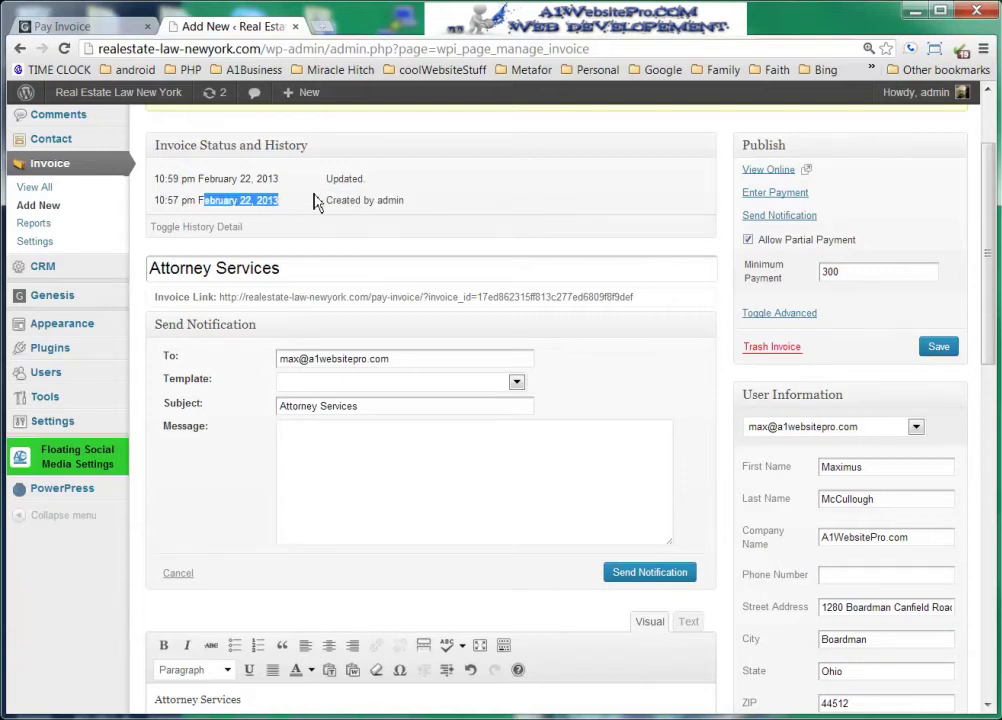
left_click_drag(155, 178, 246, 180)
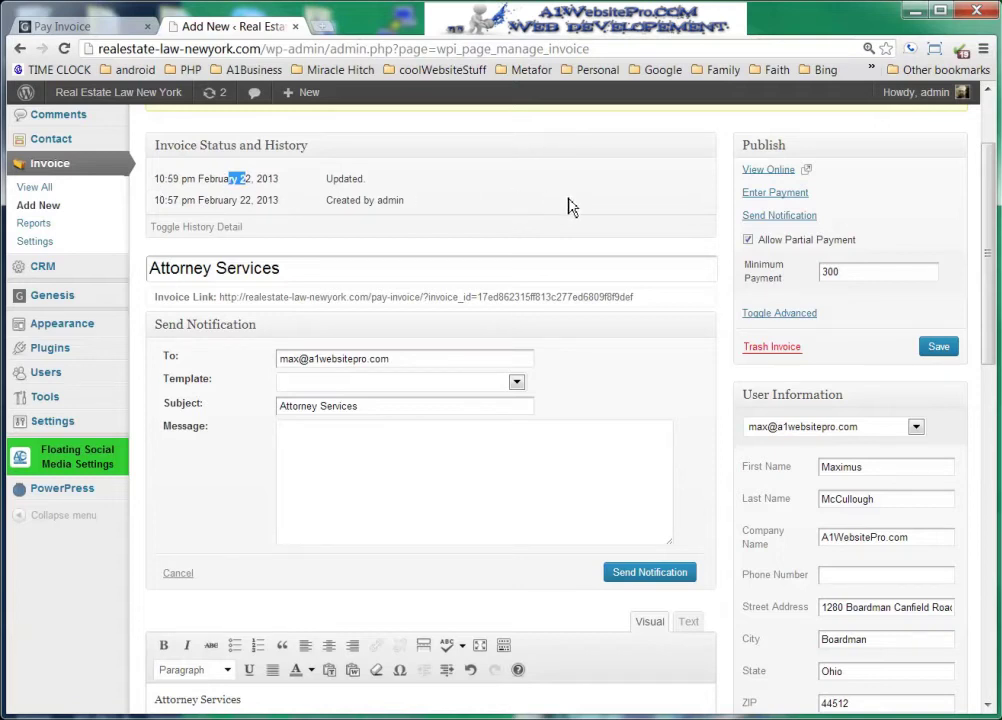
left_click_drag(995, 268, 990, 210)
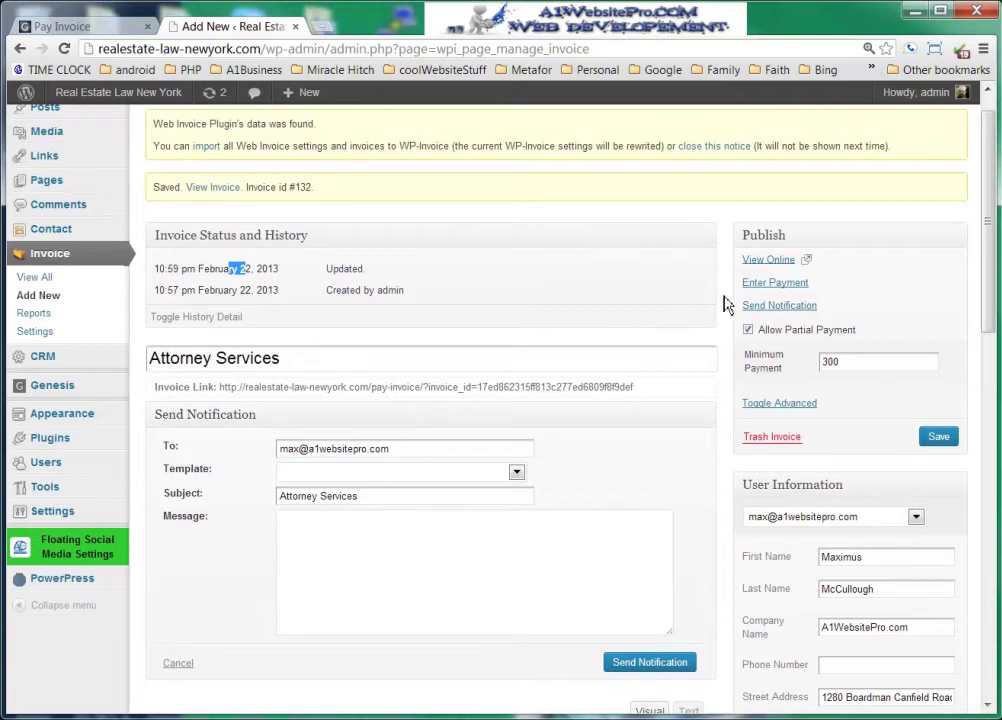
- Bring up the Enter Payment form, then view the Attorney Services invoice online in a new tab
left_click(765, 284)
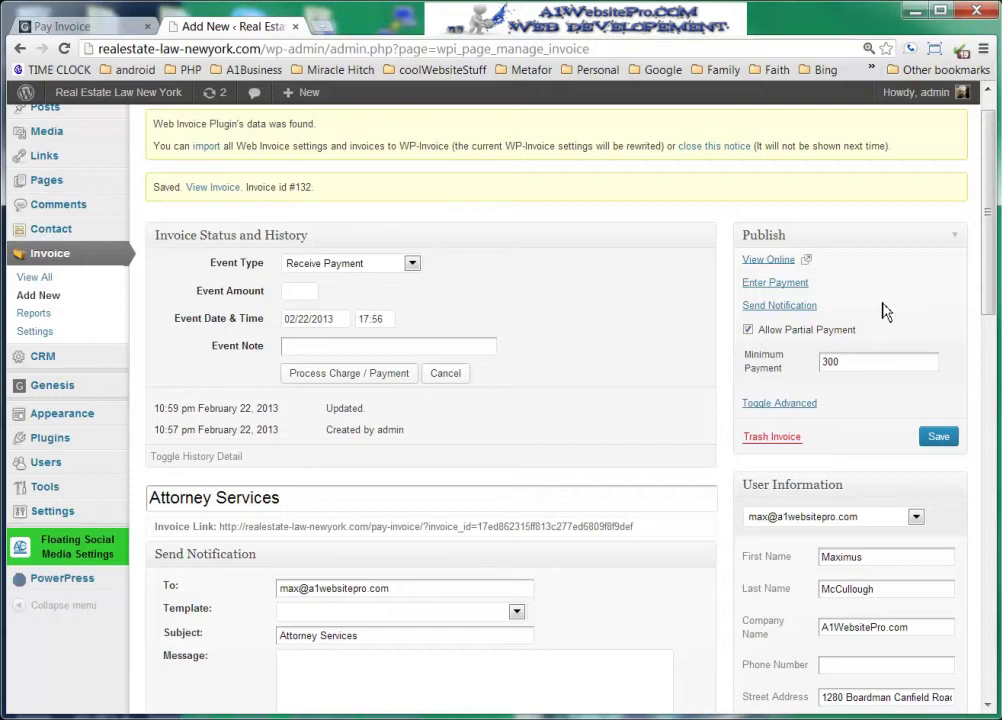
left_click(758, 263)
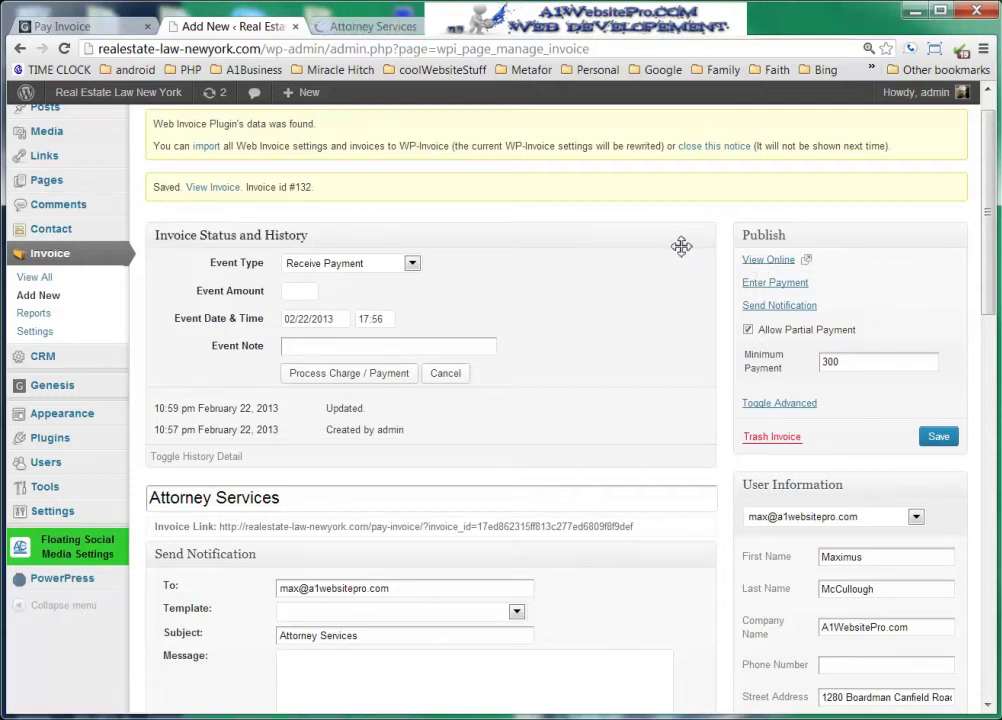
left_click(372, 26)
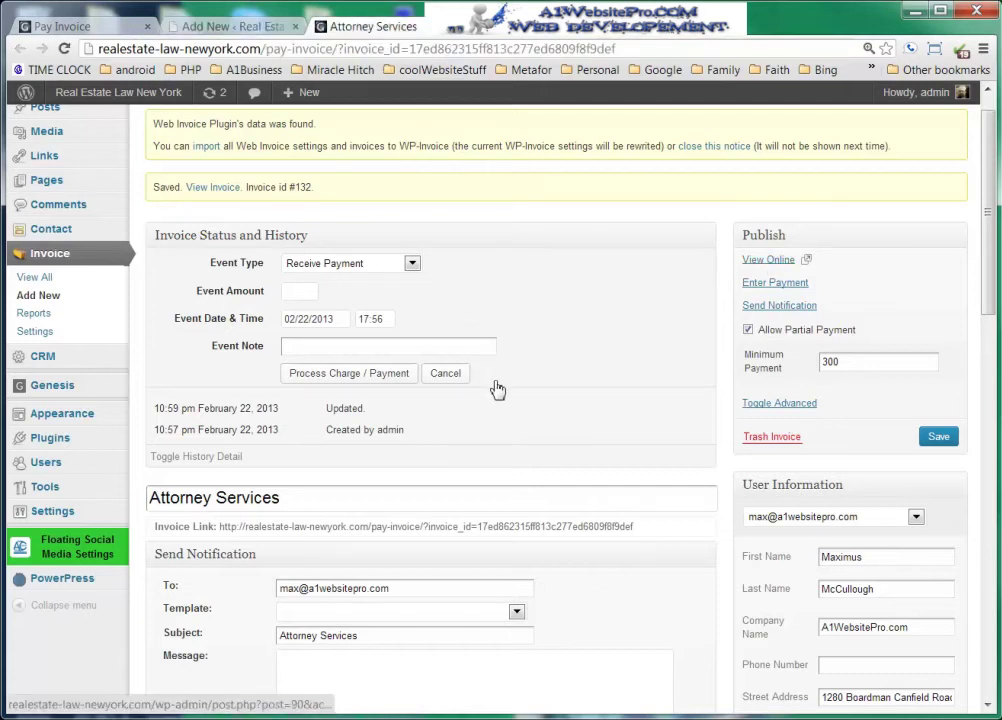
- Keep Credit Card as the Pay Invoice payment method
scroll(595, 431, "down", 3)
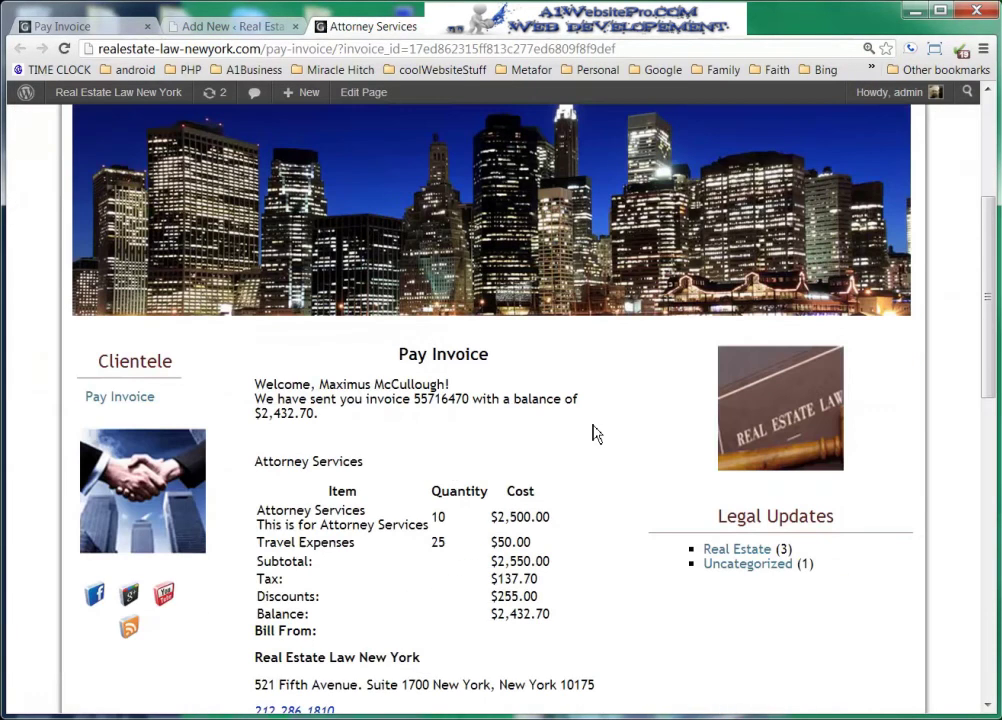
scroll(595, 431, "down", 3)
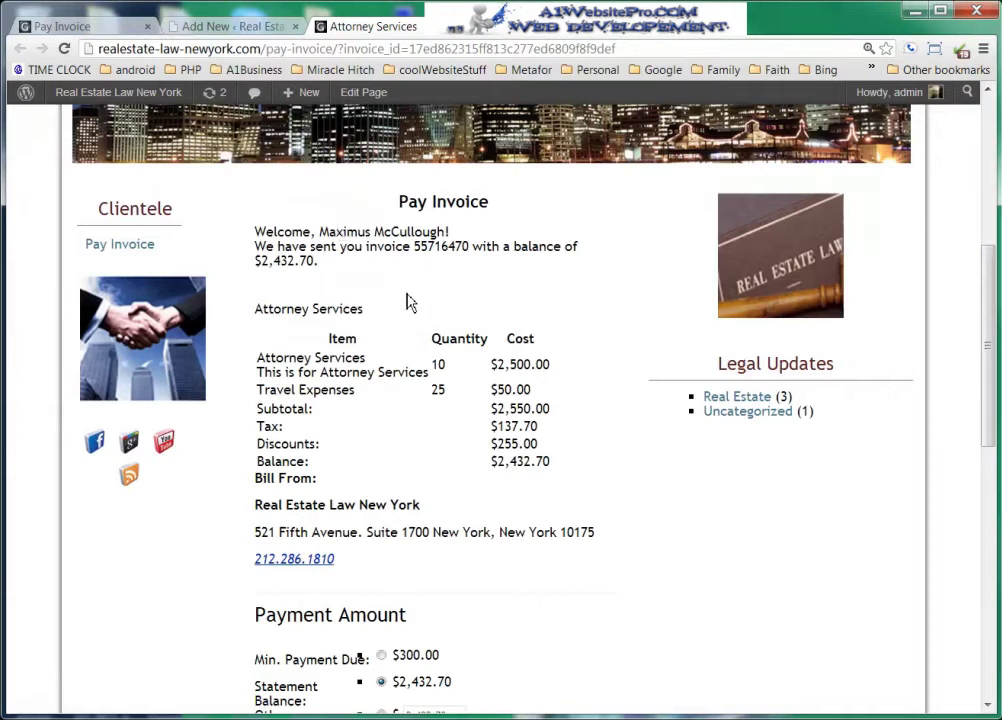
scroll(521, 430, "down", 3)
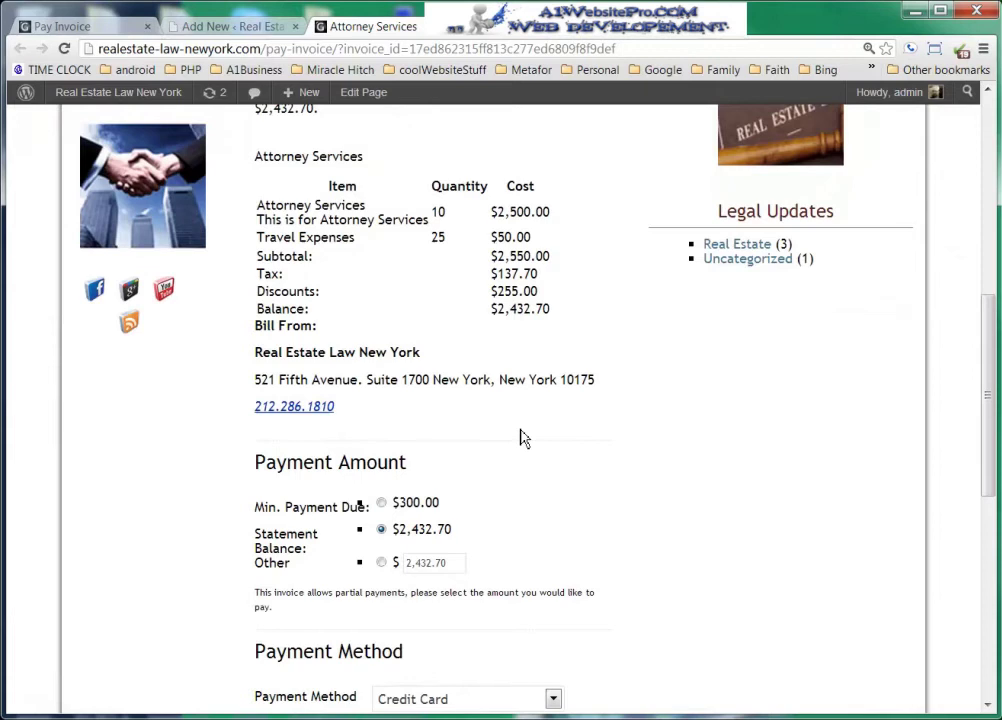
scroll(521, 438, "down", 3)
scroll(603, 408, "down", 3)
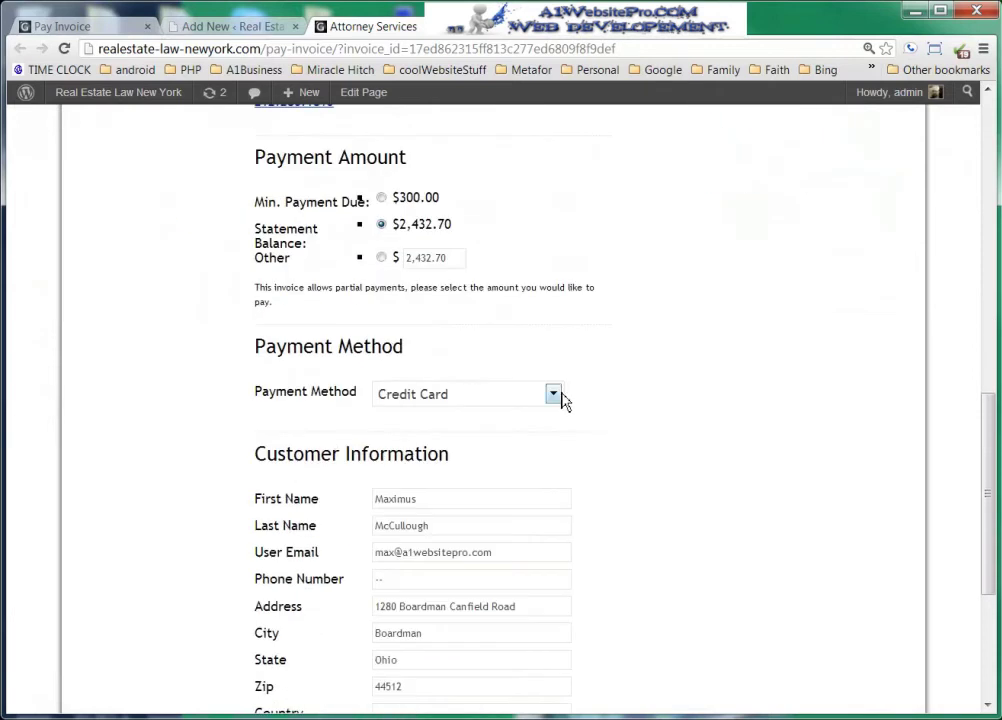
left_click(554, 396)
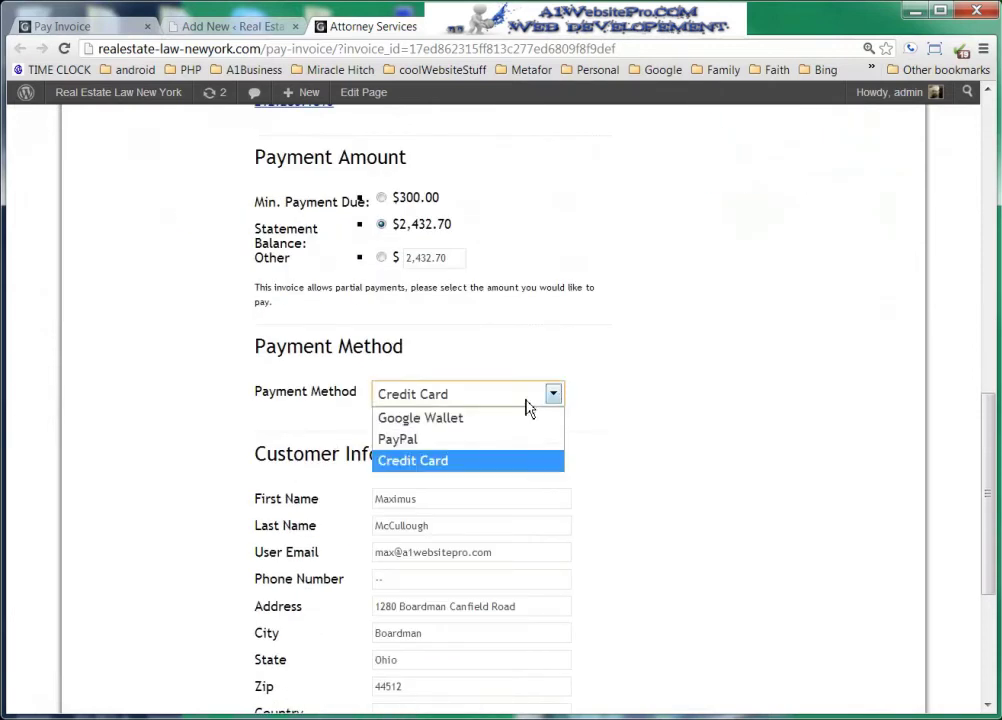
left_click(655, 421)
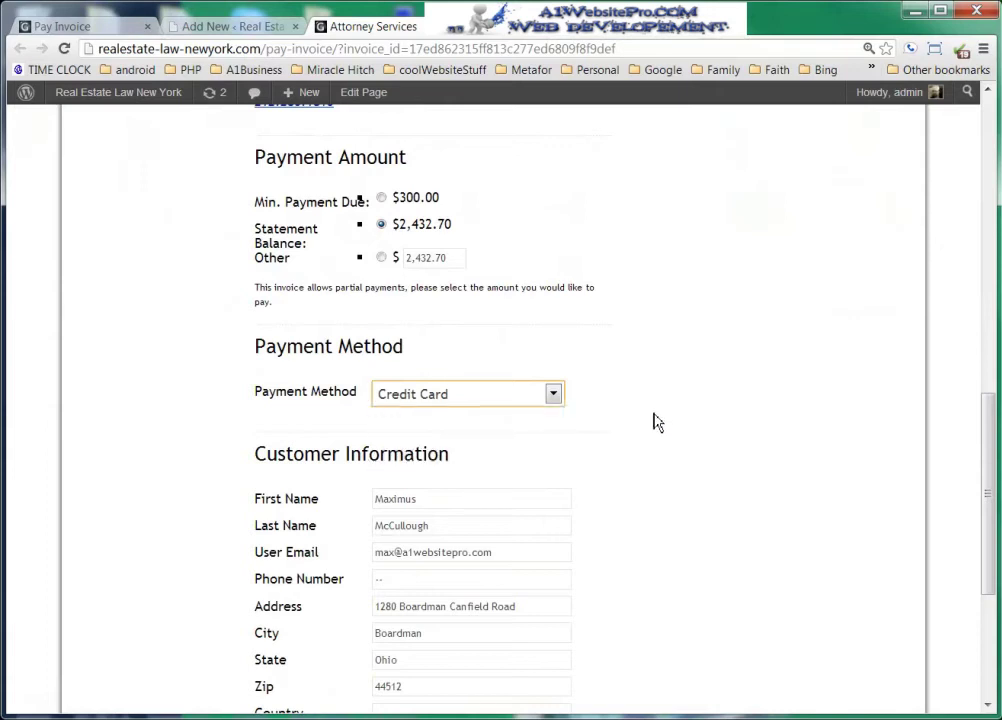
- Check the Card Number, Expiration Month, Expiration Year and Card Code fields, leaving them empty
scroll(655, 420, "down", 6)
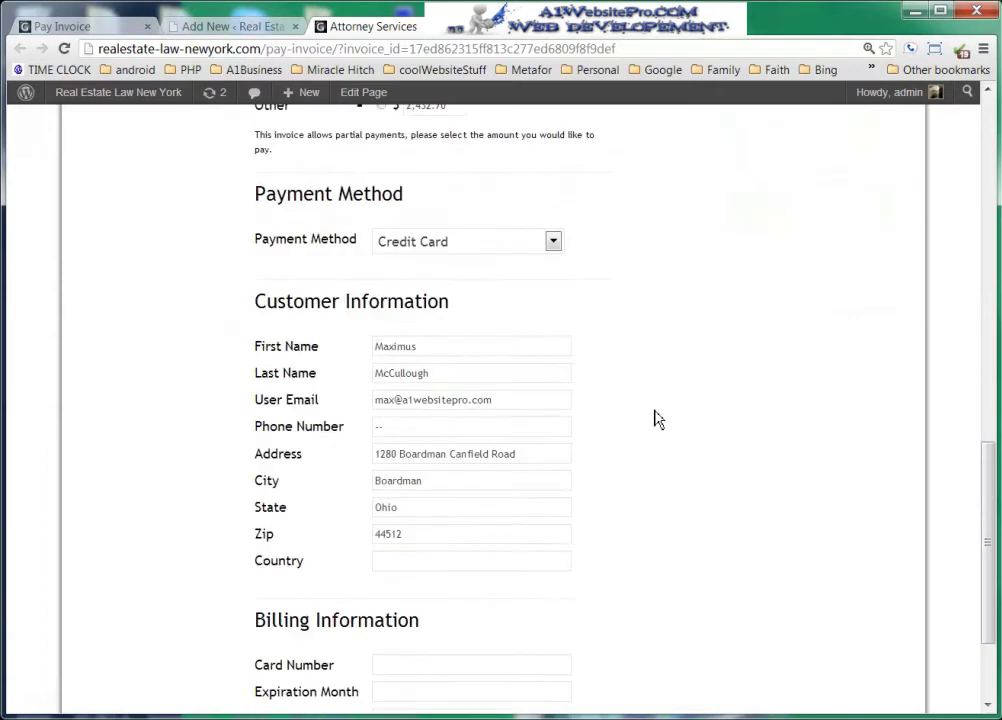
left_click(474, 503)
left_click(460, 531)
left_click(437, 558)
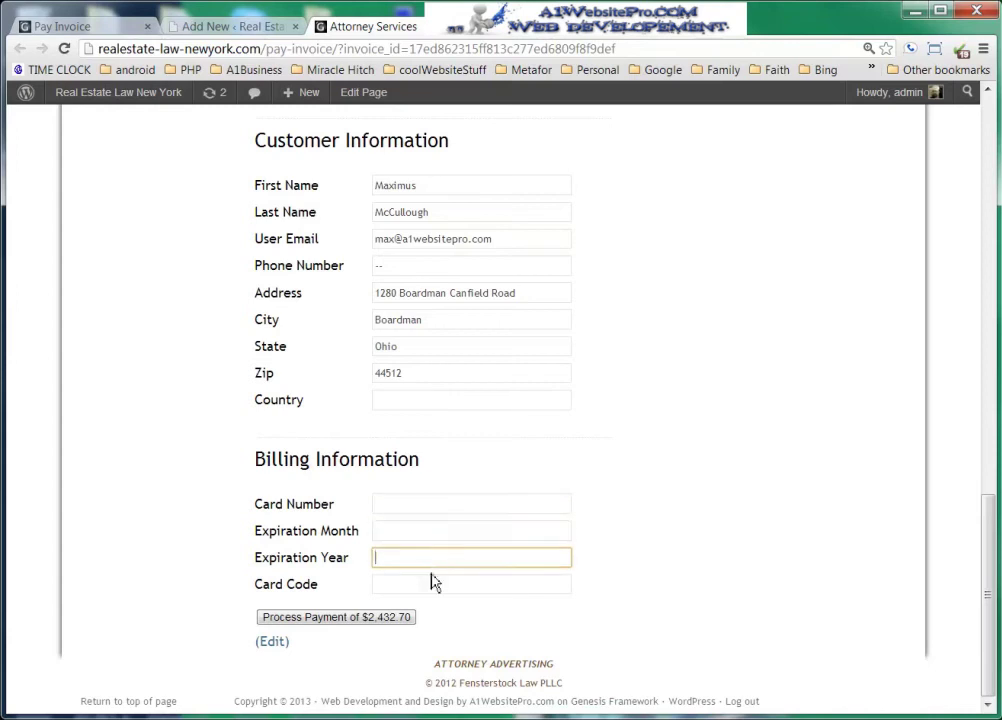
left_click(427, 585)
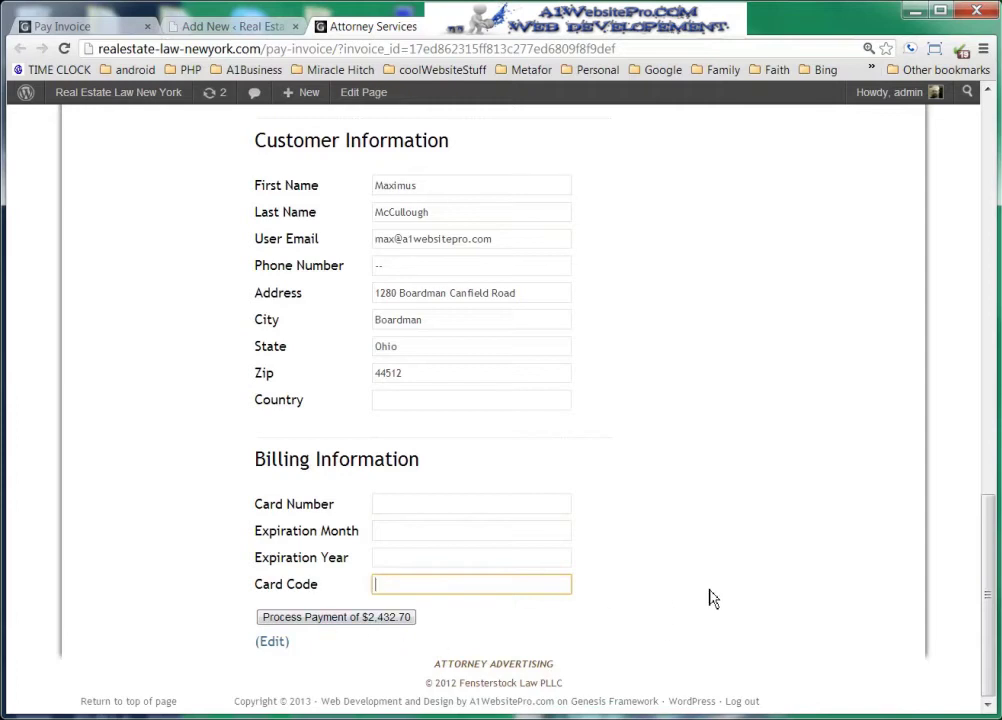
scroll(713, 598, "up", 3)
scroll(710, 598, "up", 4)
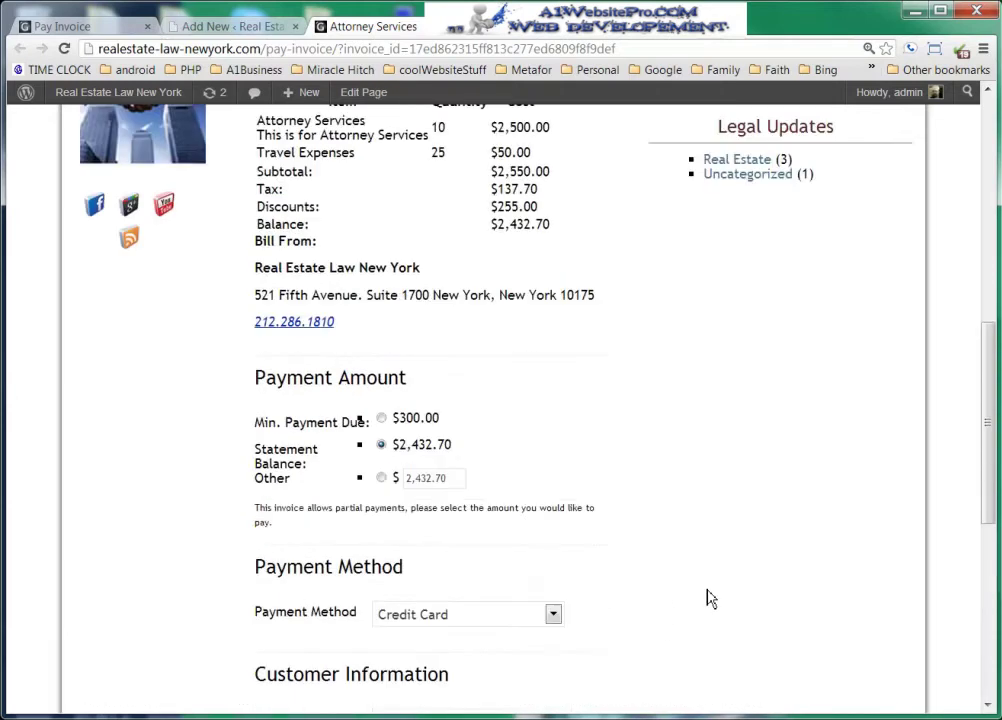
- Pick PayPal as the Pay Invoice payment method, then switch it to Google Wallet
scroll(710, 598, "down", 2)
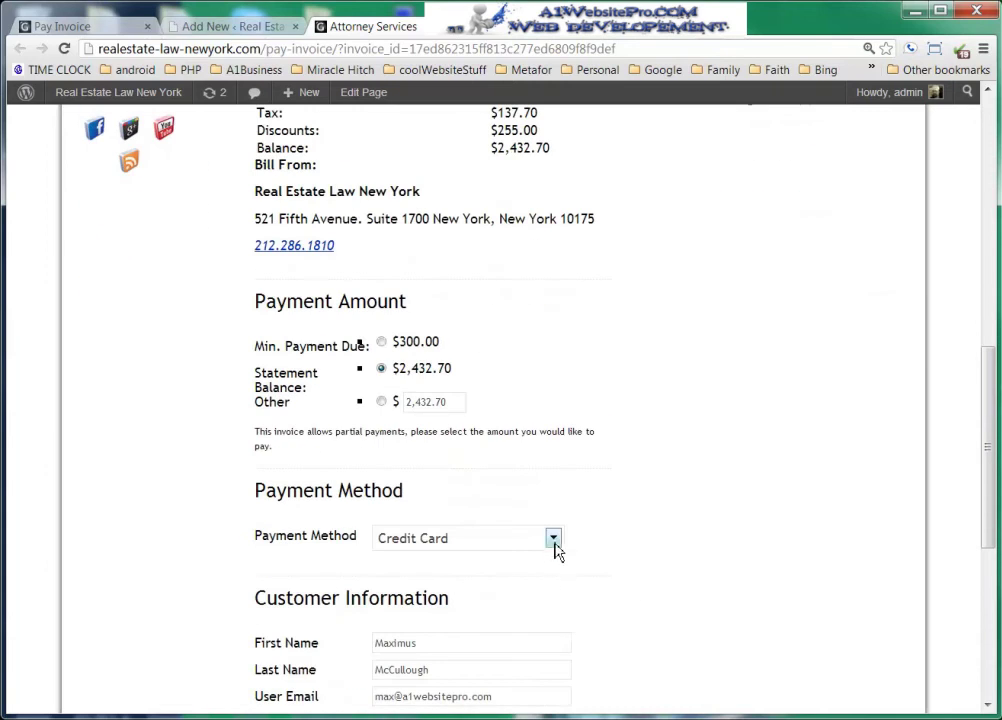
left_click(553, 540)
left_click(484, 585)
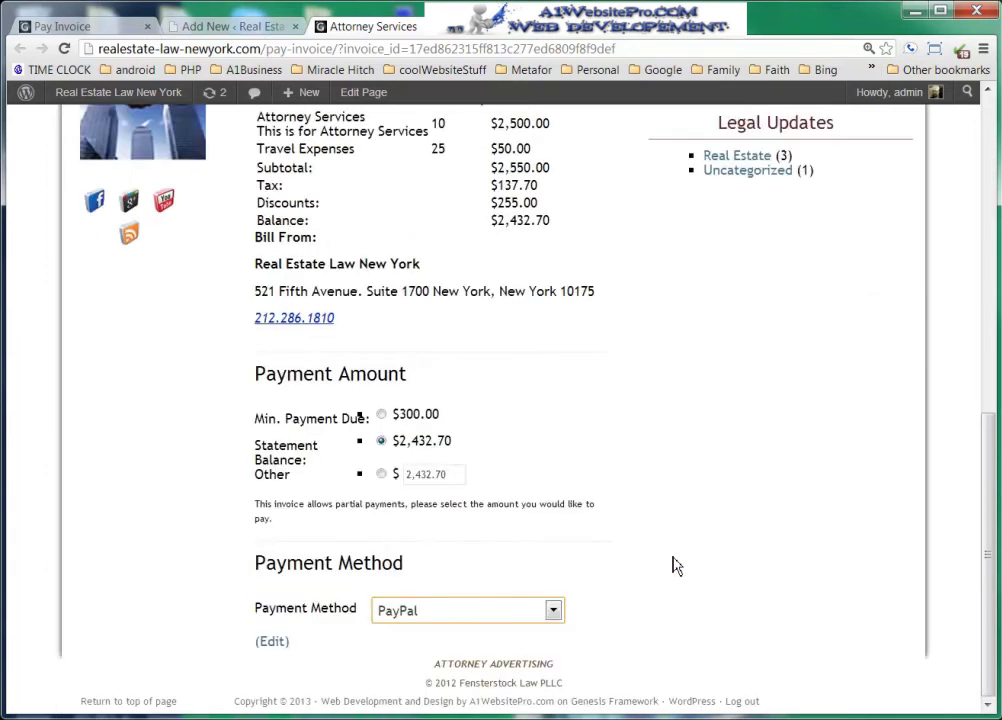
scroll(675, 566, "down", 2)
scroll(686, 560, "down", 1)
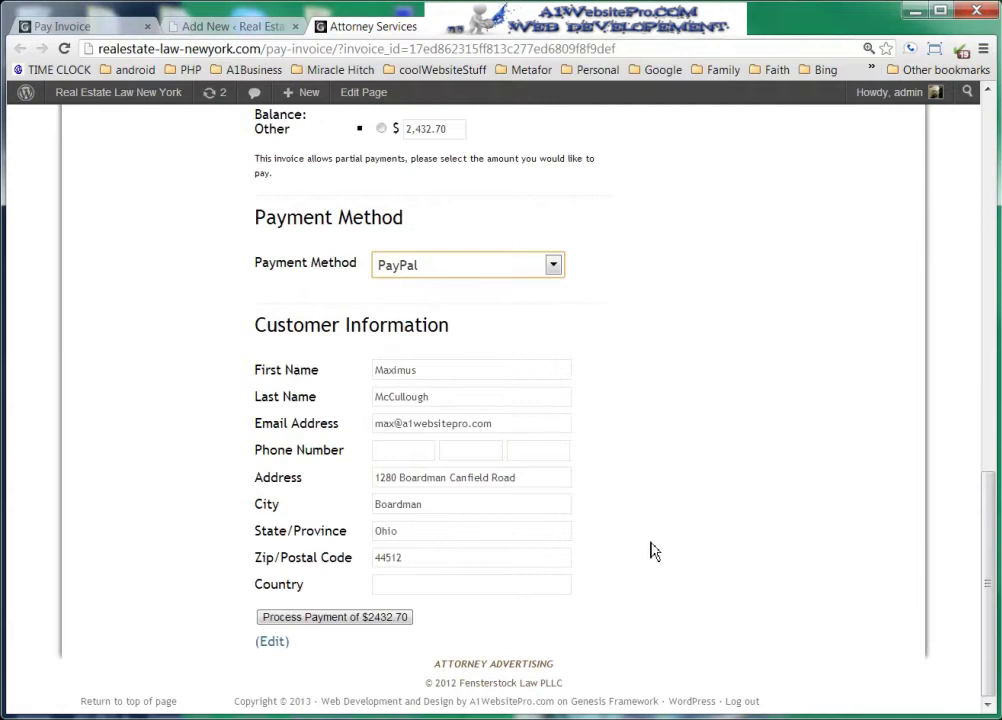
left_click(537, 266)
left_click(510, 292)
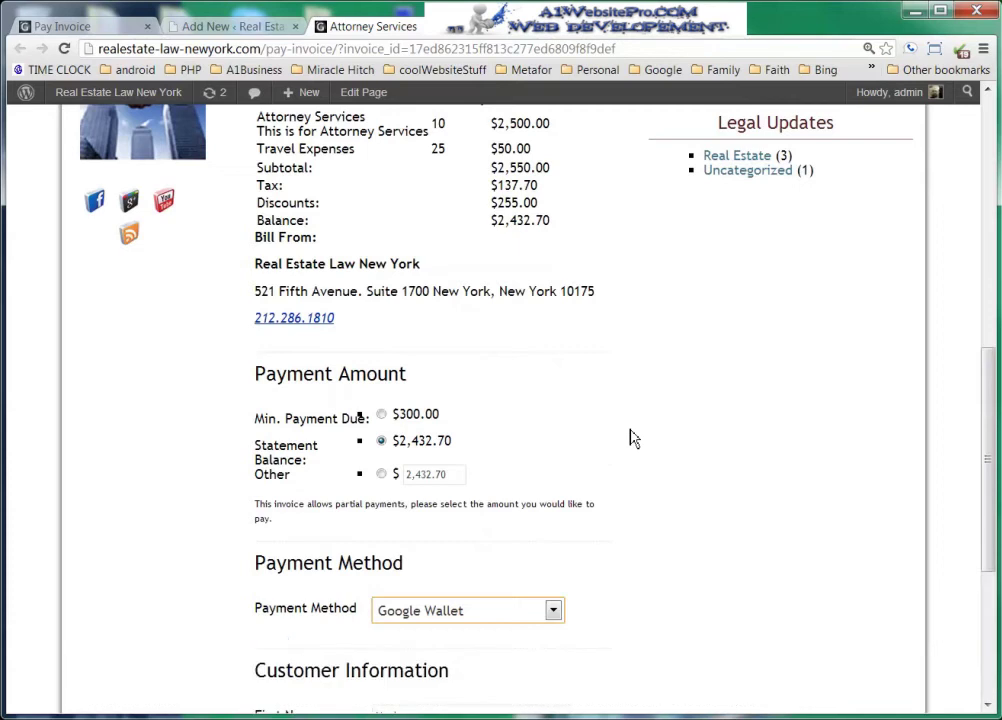
scroll(633, 438, "down", 3)
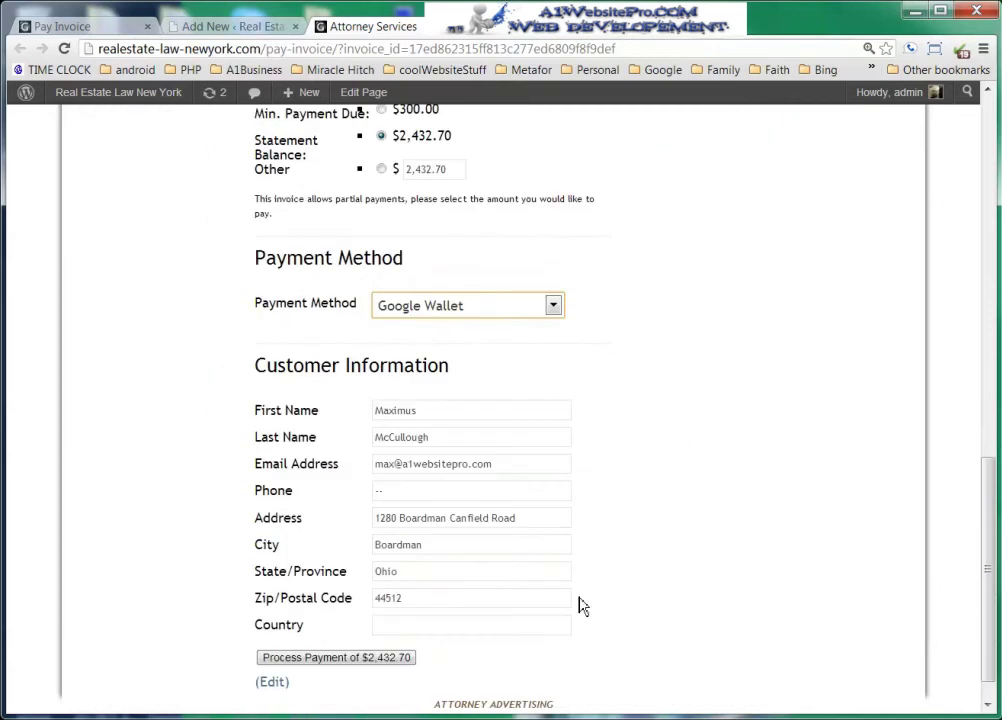
scroll(693, 577, "up", 5)
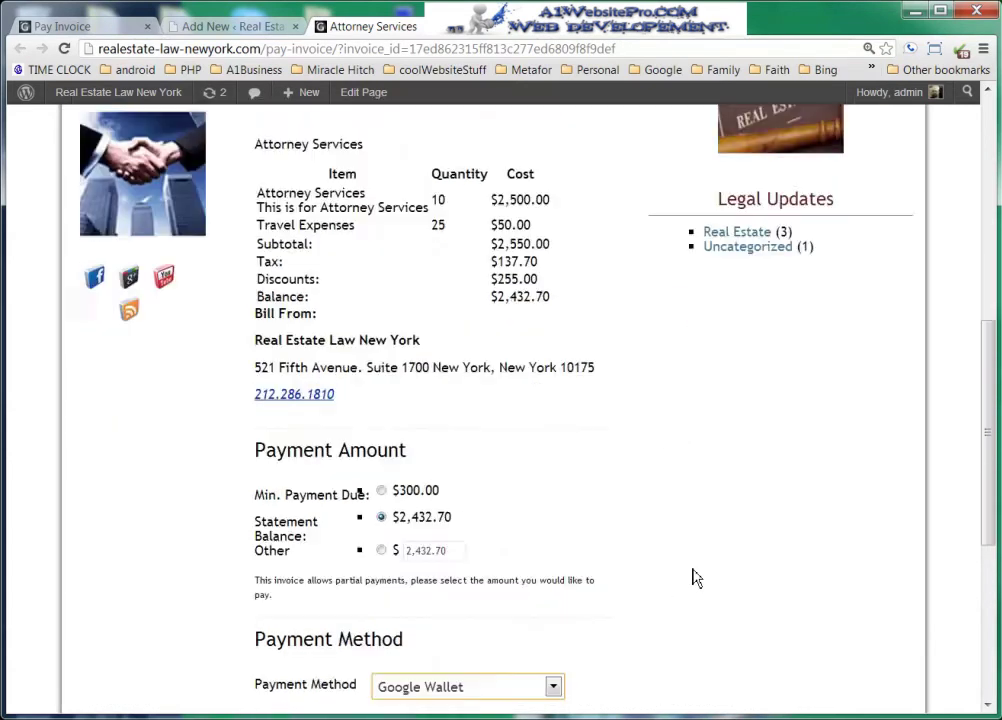
scroll(697, 578, "down", 4)
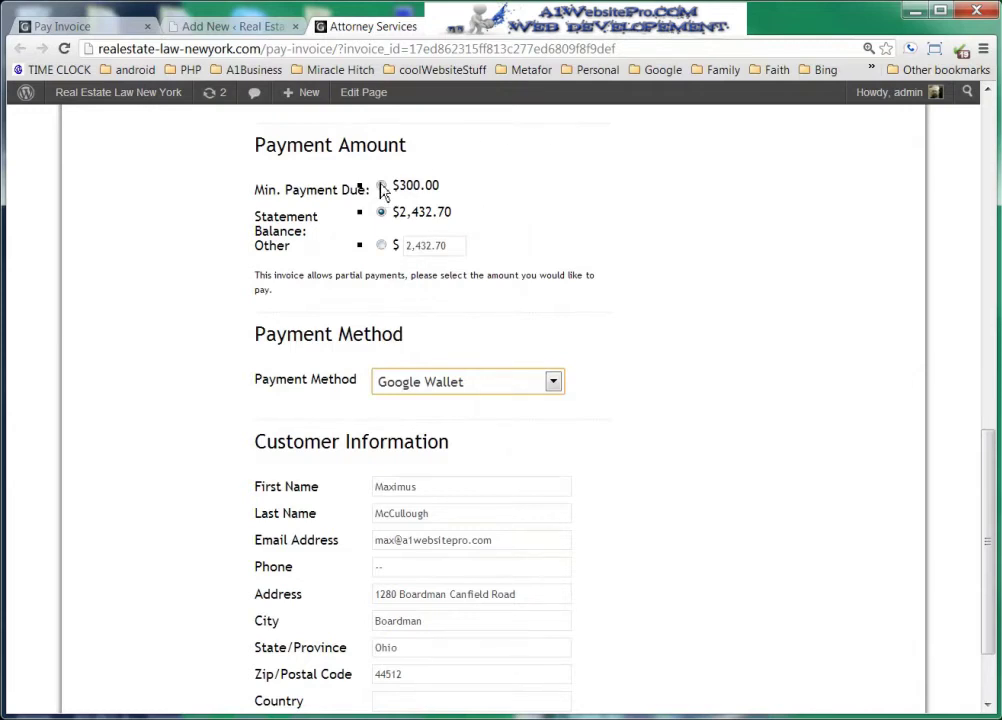
- Choose the Other option under Payment Amount, leaving its amount blank
left_click_drag(406, 185, 514, 197)
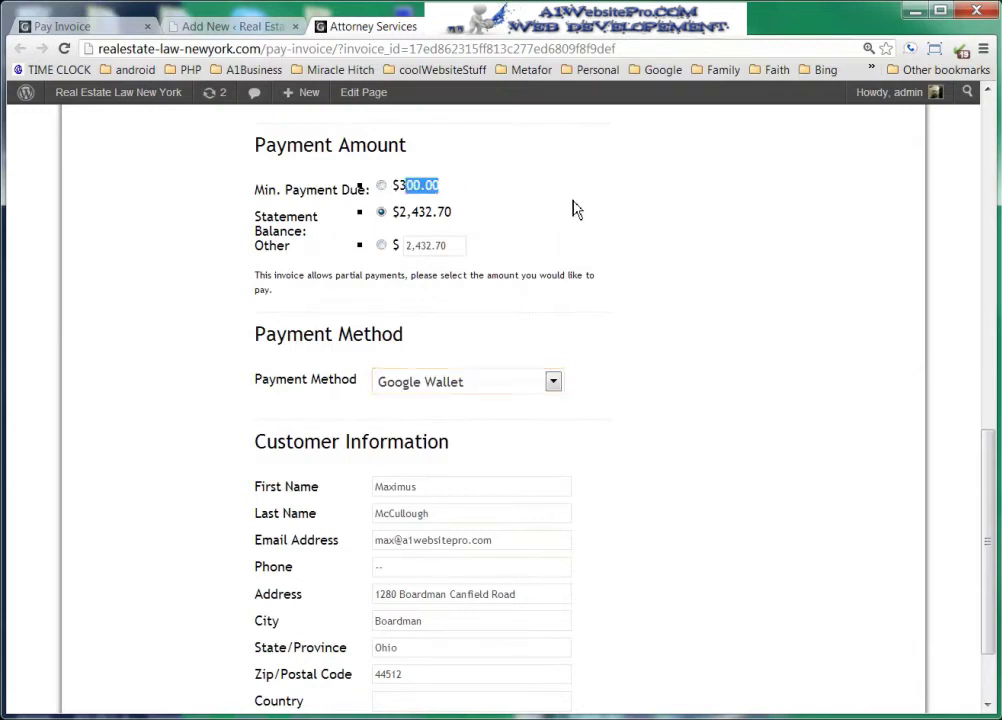
left_click(381, 245)
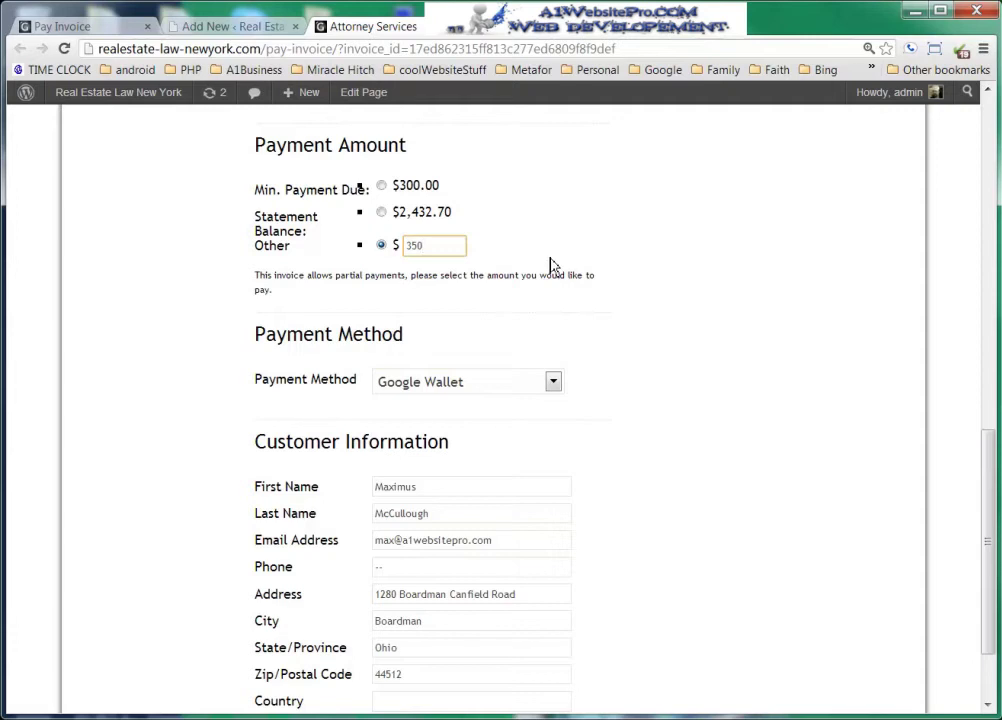
left_click(646, 280)
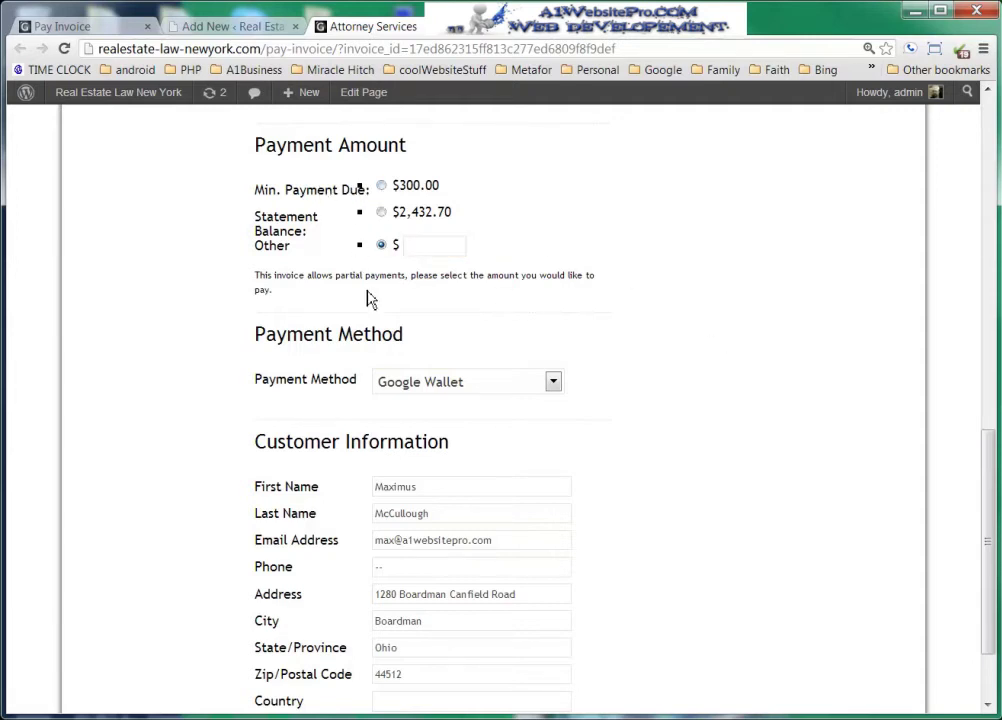
scroll(730, 370, "down", 2)
scroll(747, 389, "up", 4)
scroll(745, 395, "down", 4)
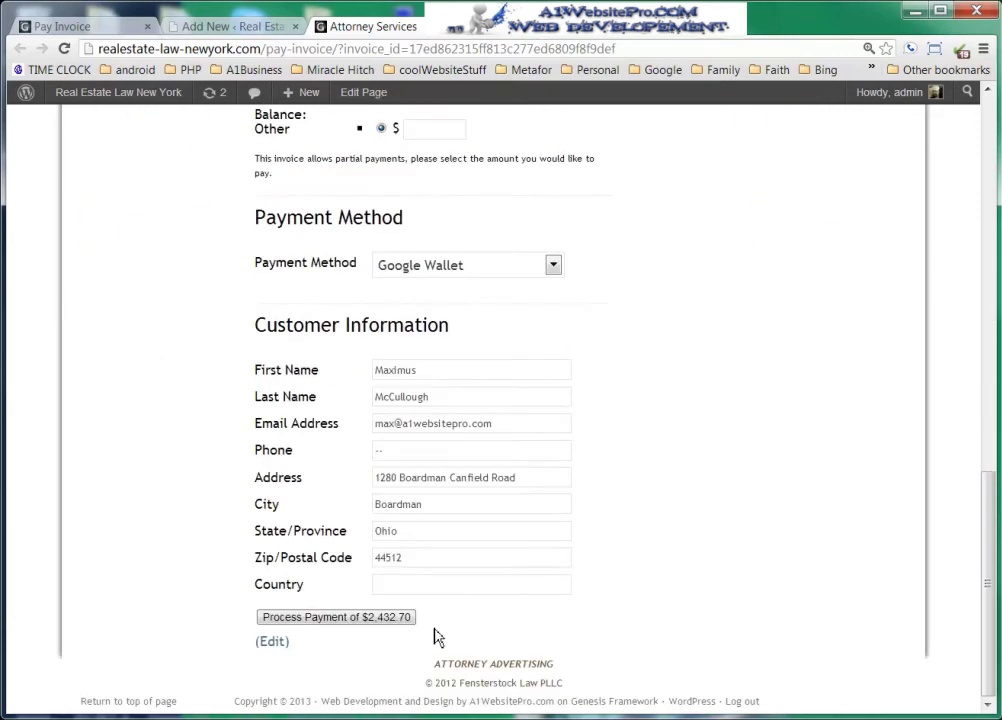
scroll(708, 518, "up", 4)
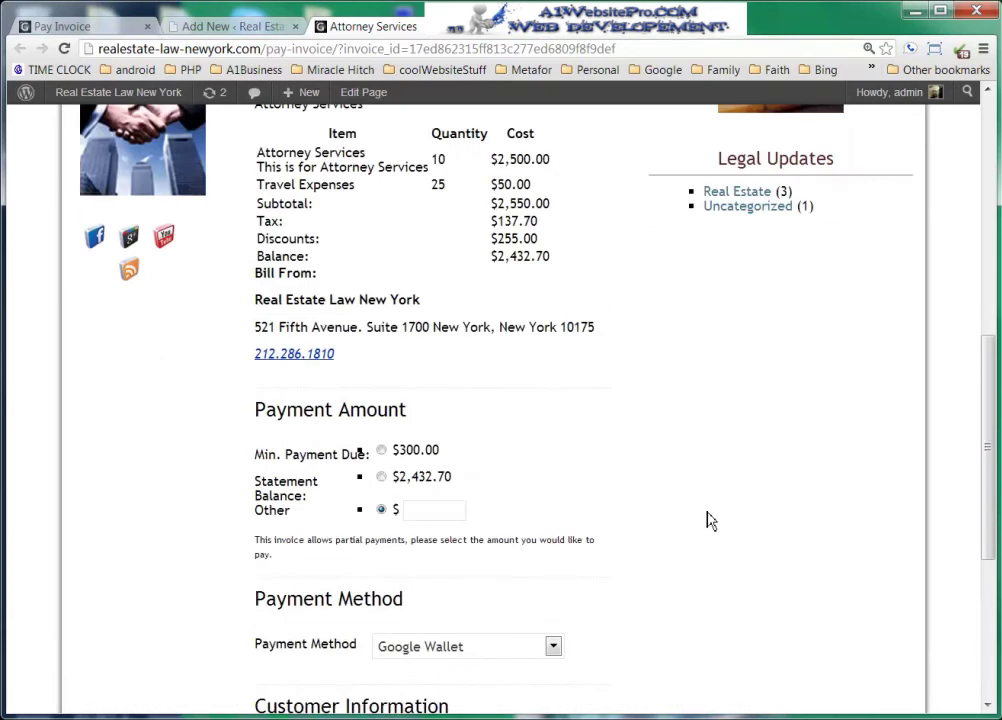
scroll(708, 518, "down", 4)
scroll(700, 559, "up", 5)
scroll(705, 559, "up", 3)
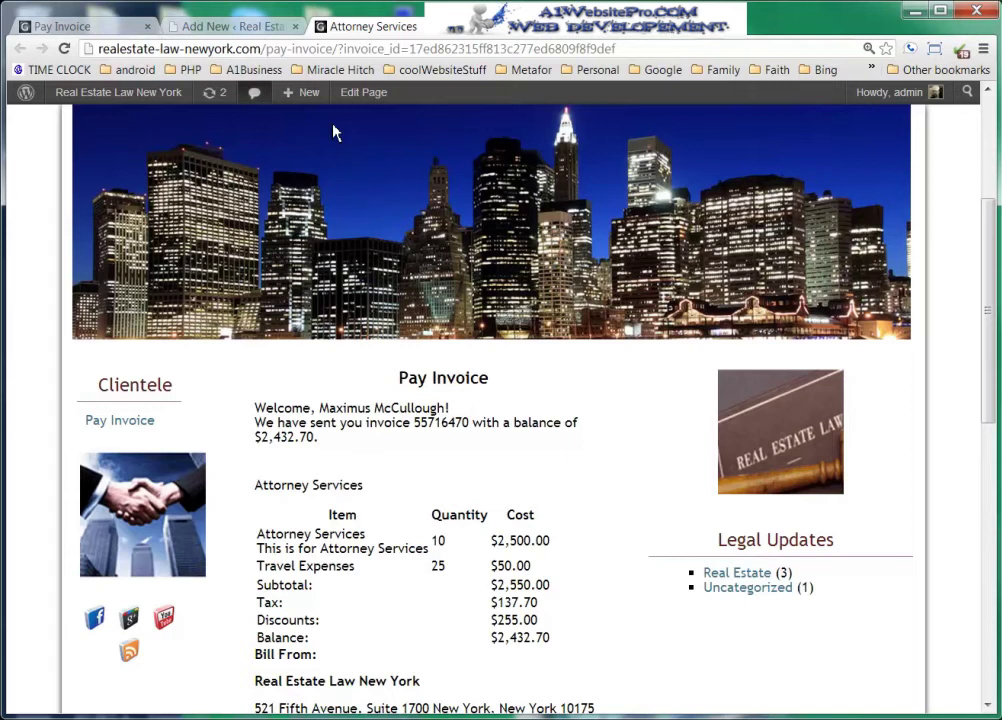
- Back in the admin tab, hide and reshow invoice #132's Send Notification form
left_click(243, 30)
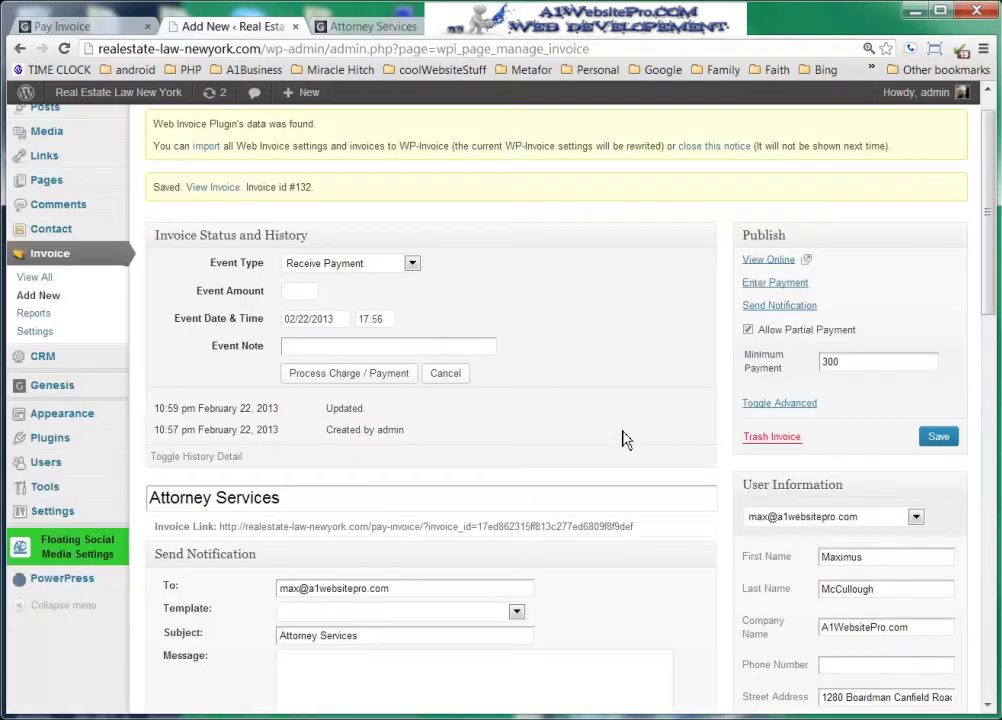
left_click(796, 309)
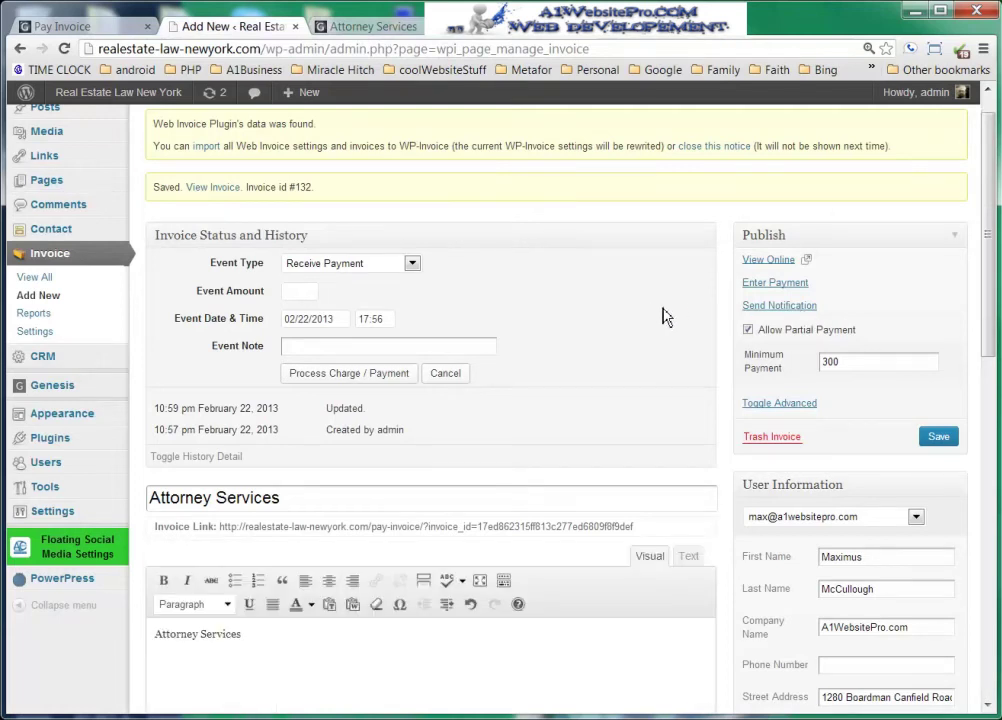
left_click(759, 306)
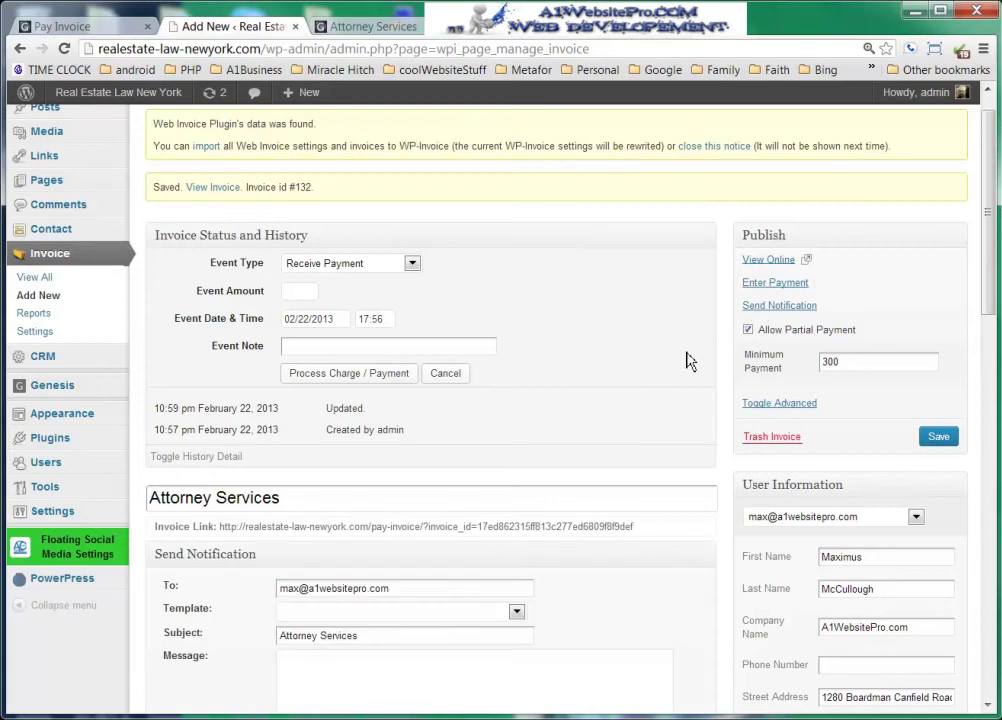
scroll(688, 361, "up", 1)
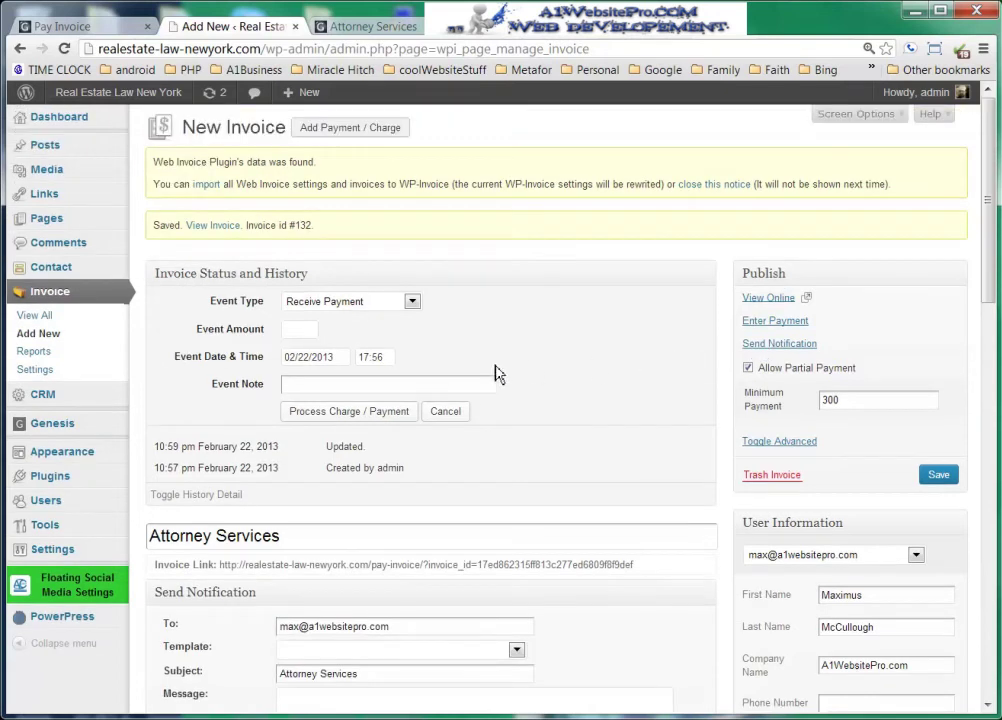
- Check the invoice list (ID 55716470) and the Reports pie chart, then open Invoice Settings
left_click(35, 316)
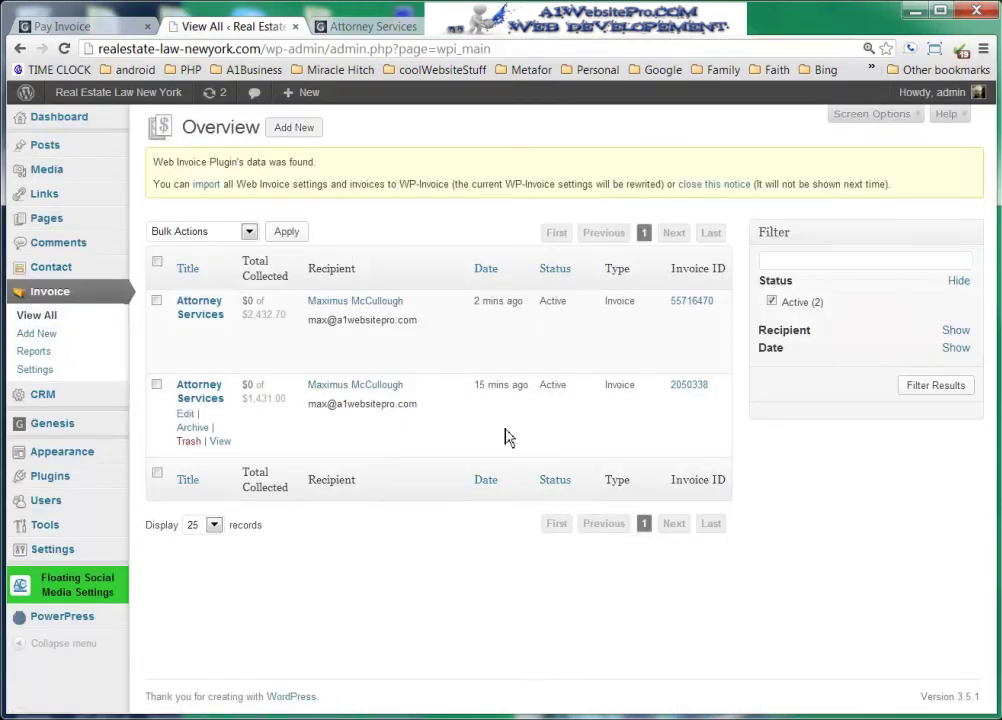
left_click_drag(716, 301, 675, 305)
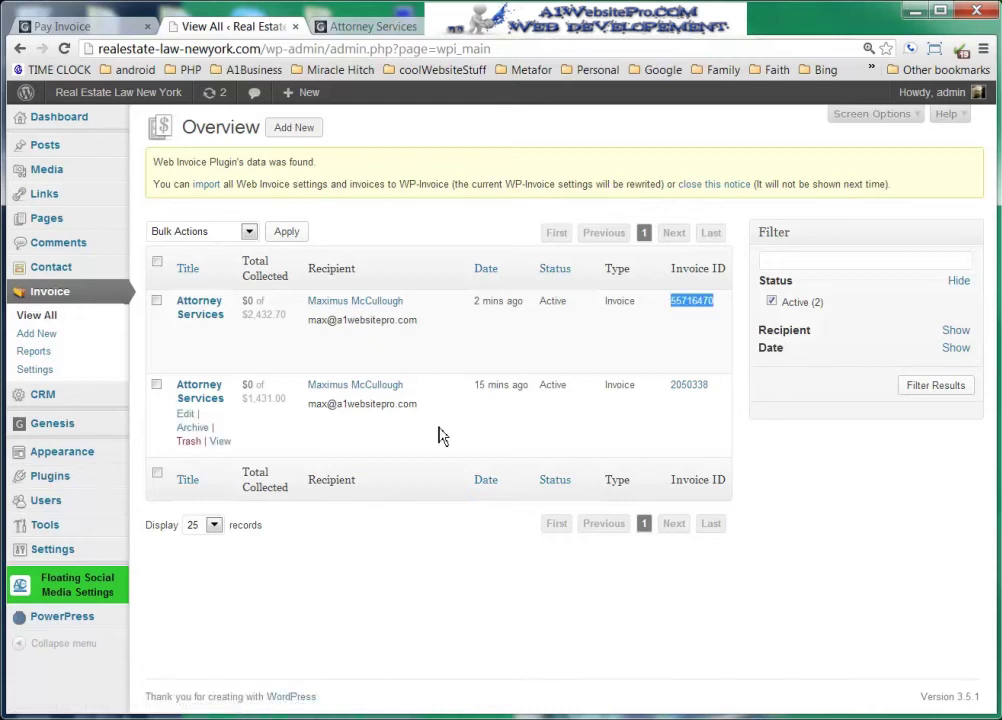
left_click(45, 354)
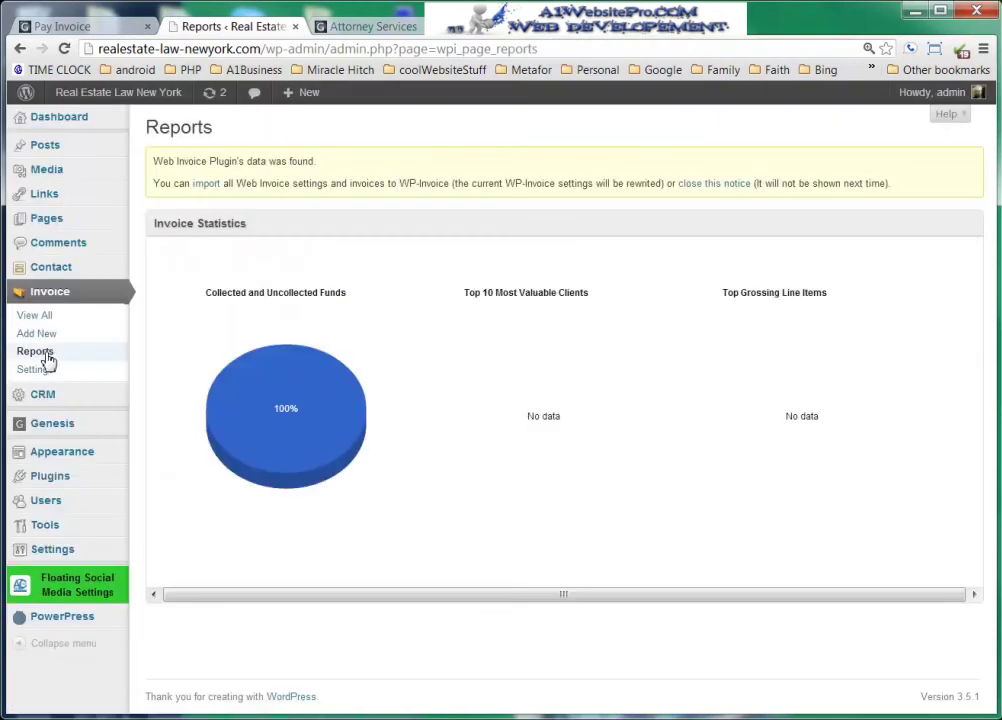
mouse_move(288, 444)
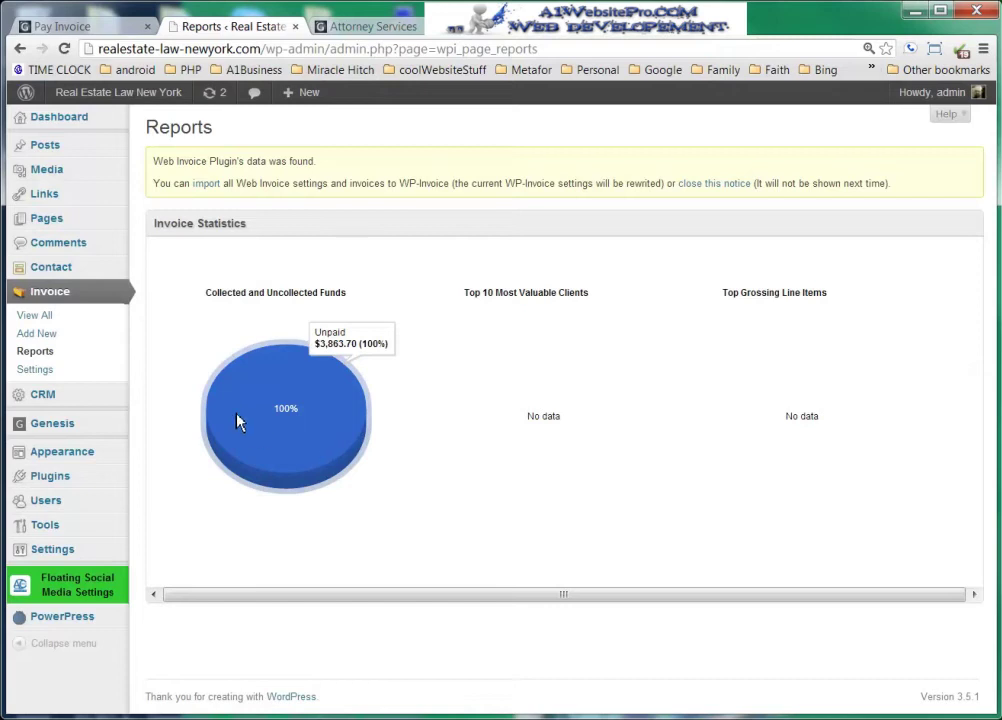
left_click(26, 372)
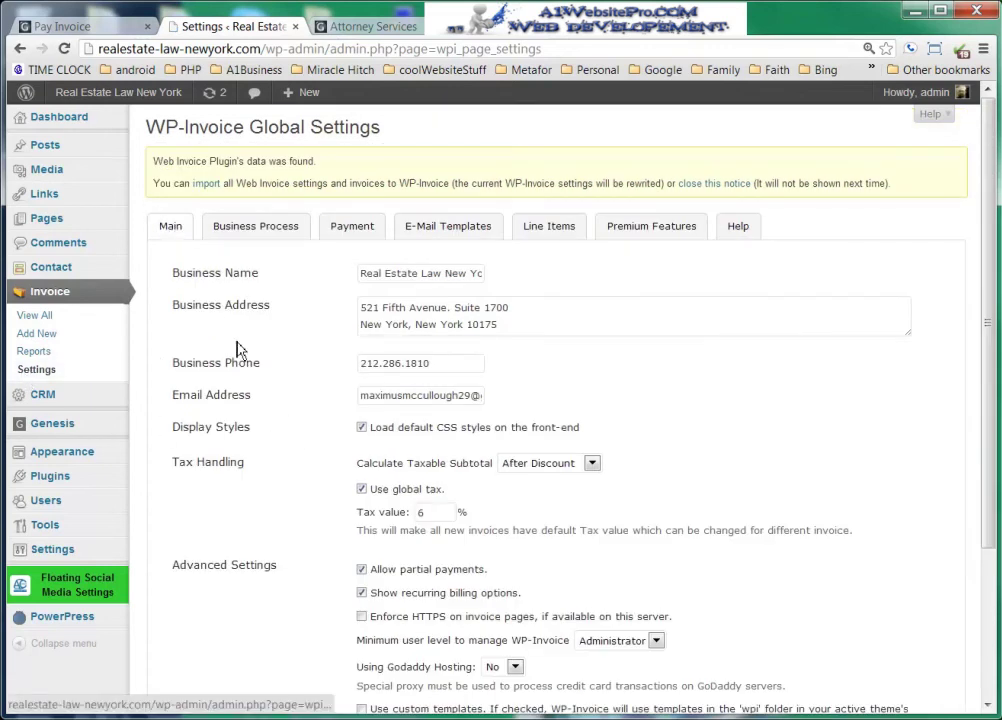
scroll(250, 330, "down", 1)
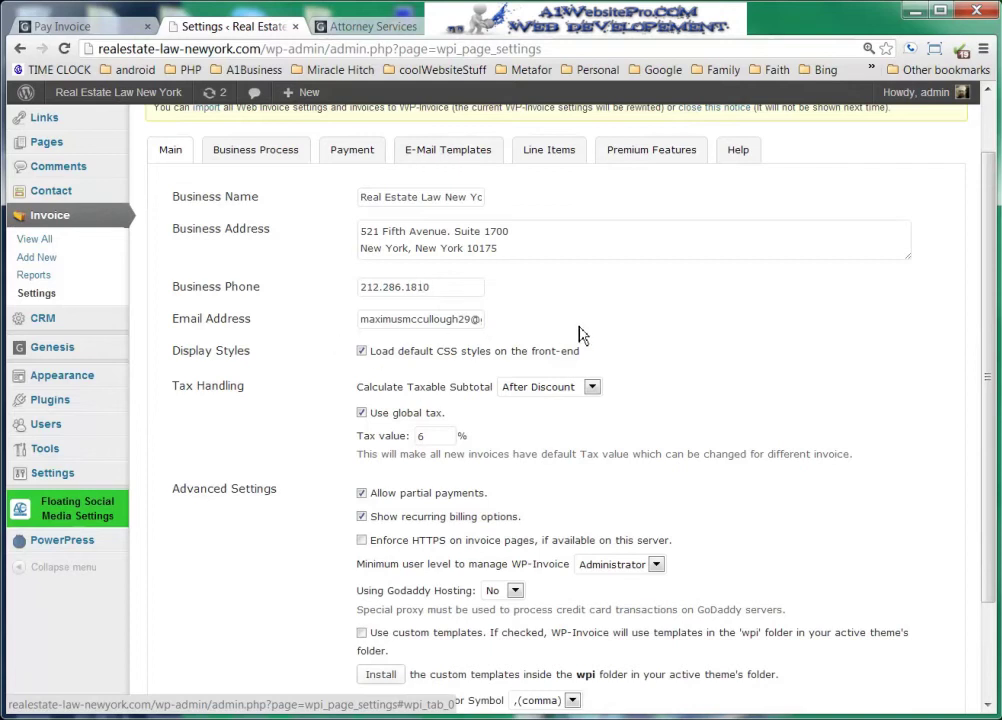
left_click_drag(395, 316, 408, 318)
left_click(696, 322)
scroll(703, 328, "down", 3)
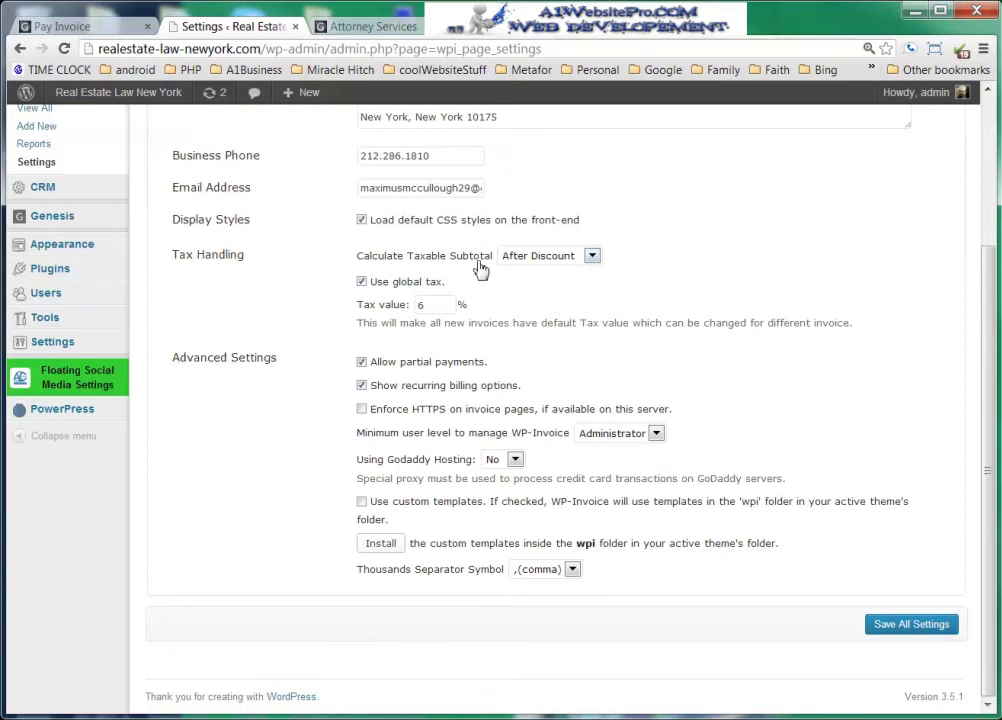
left_click(592, 257)
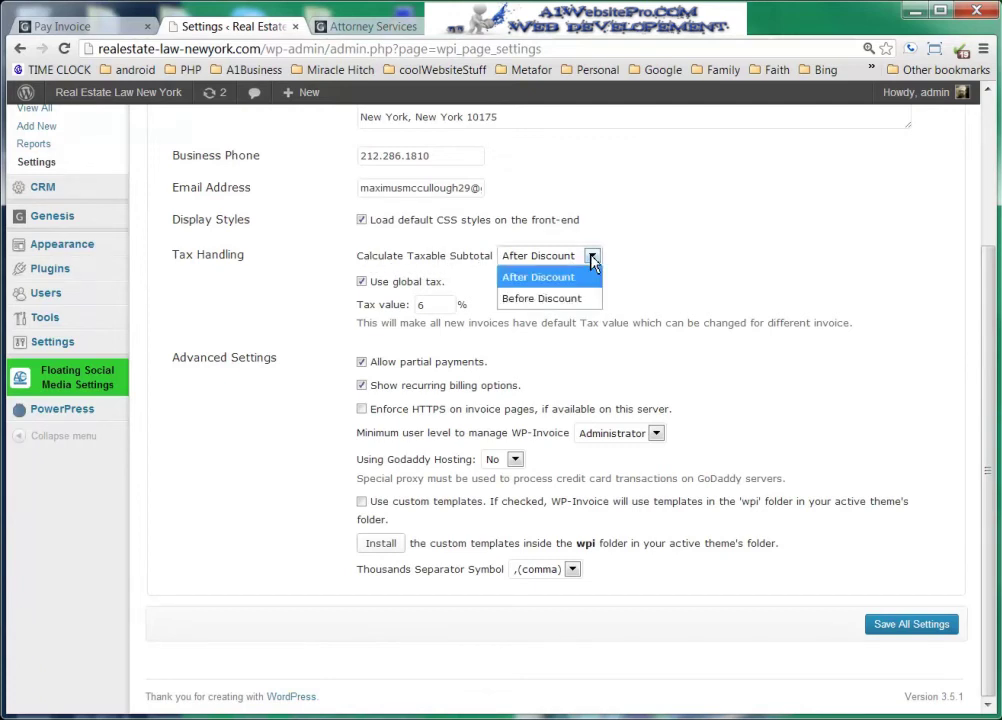
left_click(592, 259)
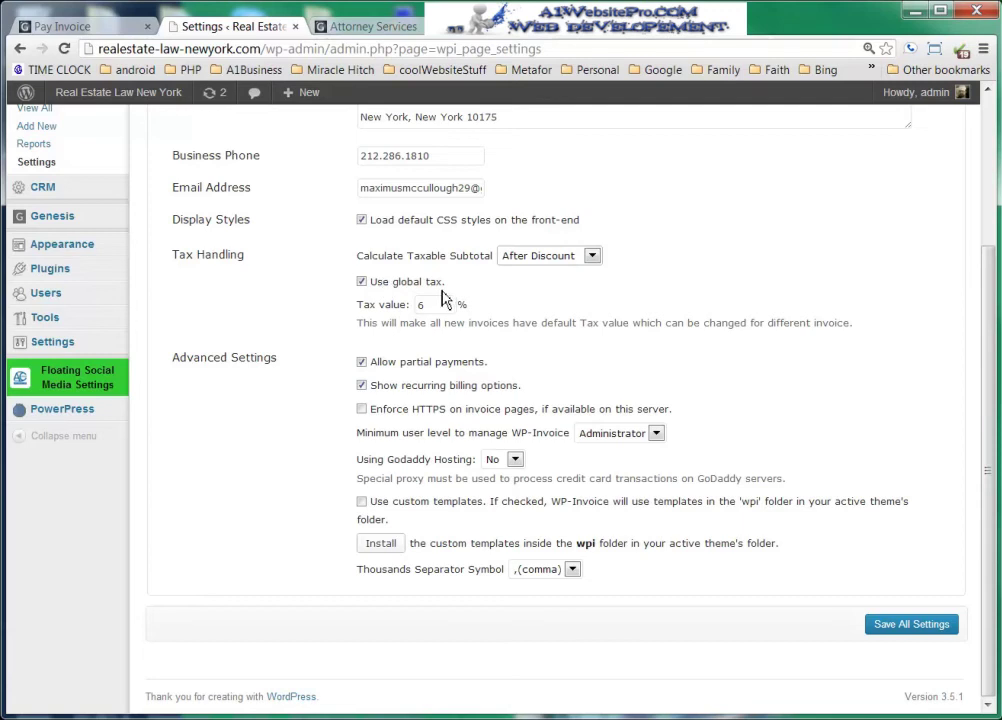
left_click_drag(441, 306, 313, 337)
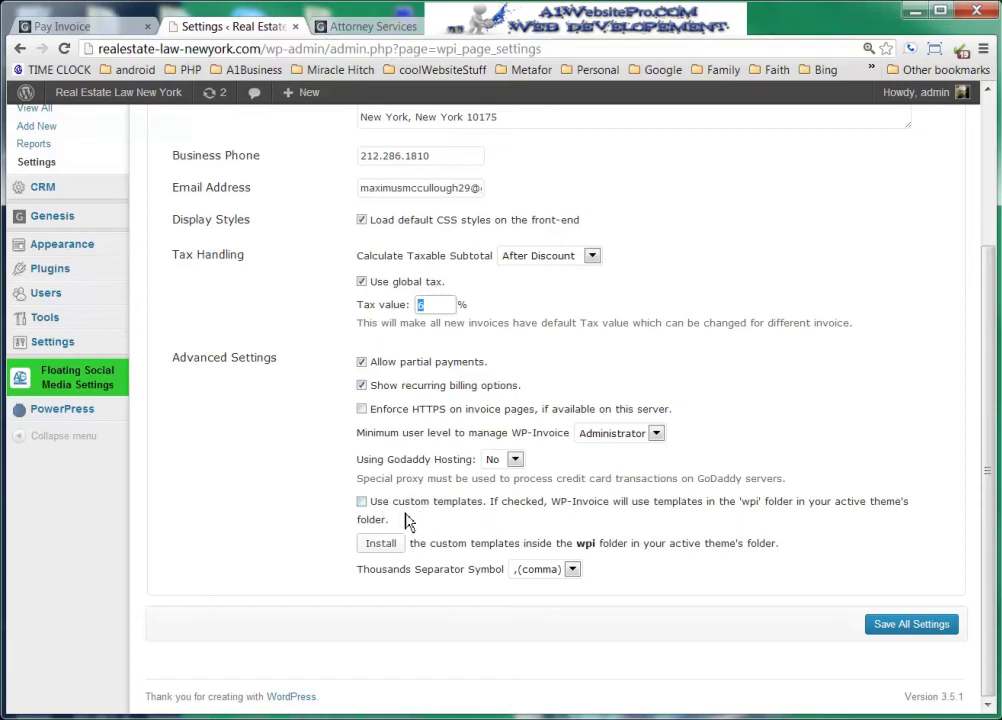
scroll(857, 543, "up", 3)
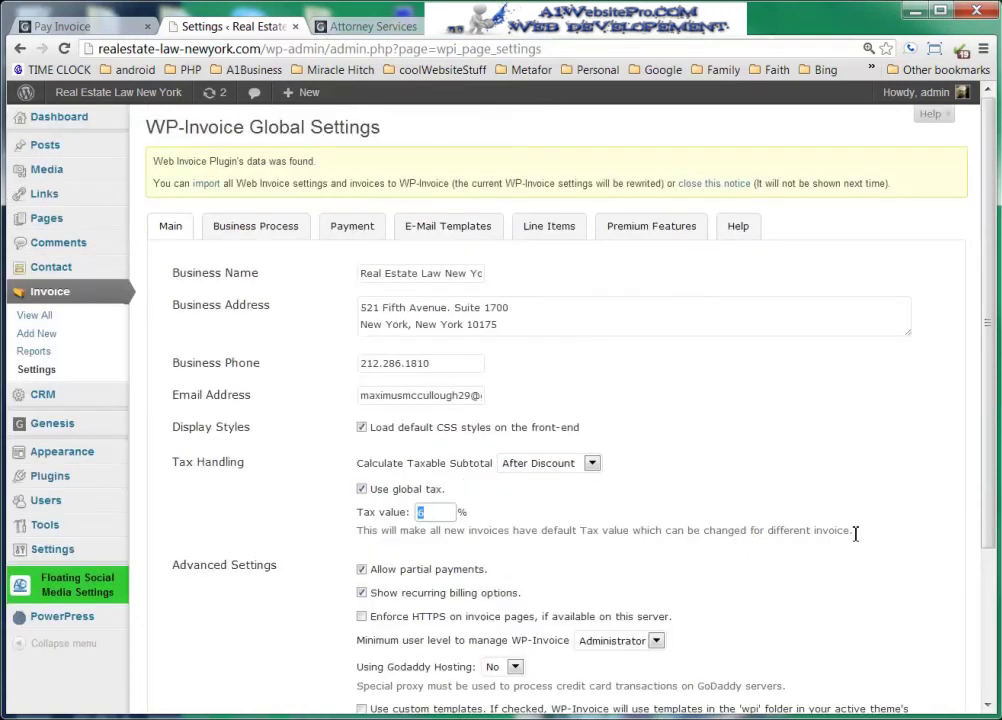
- View the Business Process settings tab, then return to the Attorney Services Pay Invoice page
left_click(262, 229)
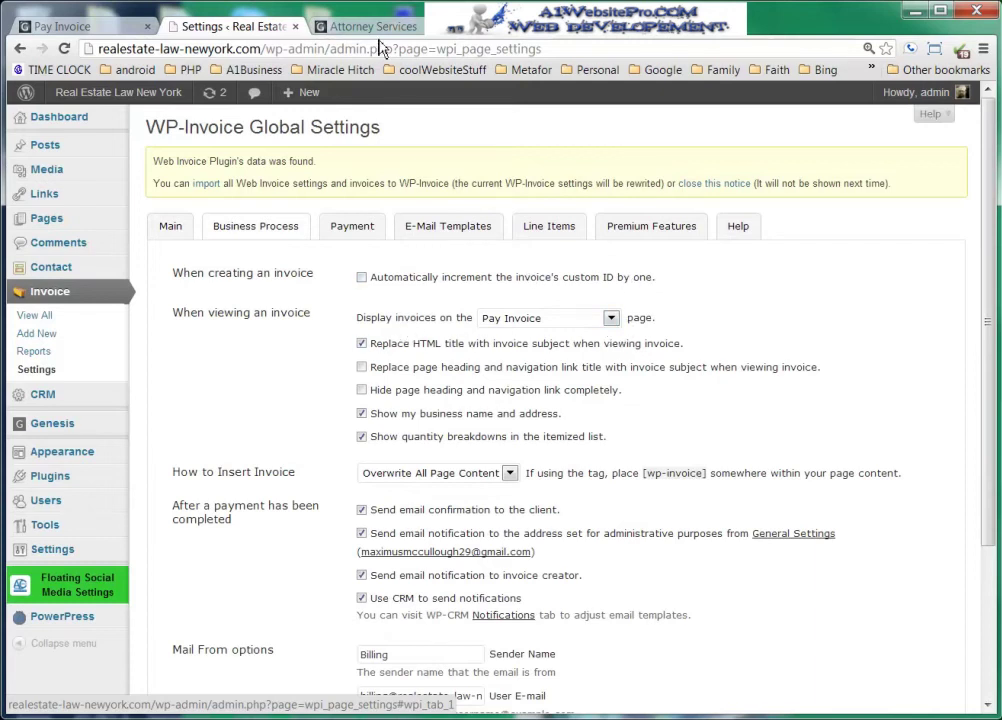
left_click(312, 27)
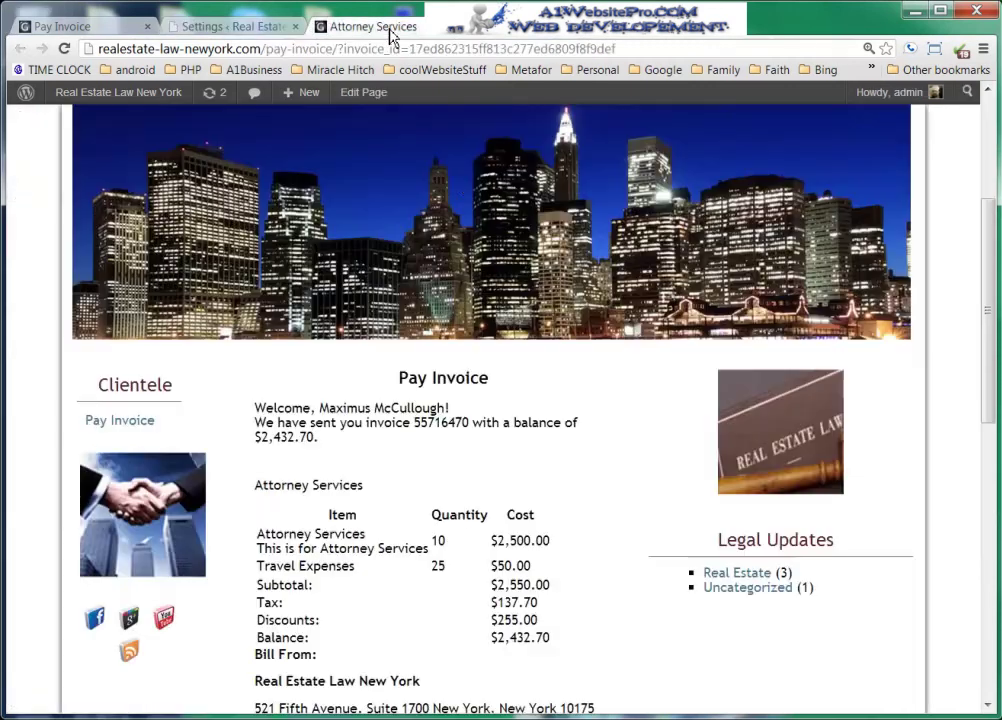
scroll(575, 423, "up", 3)
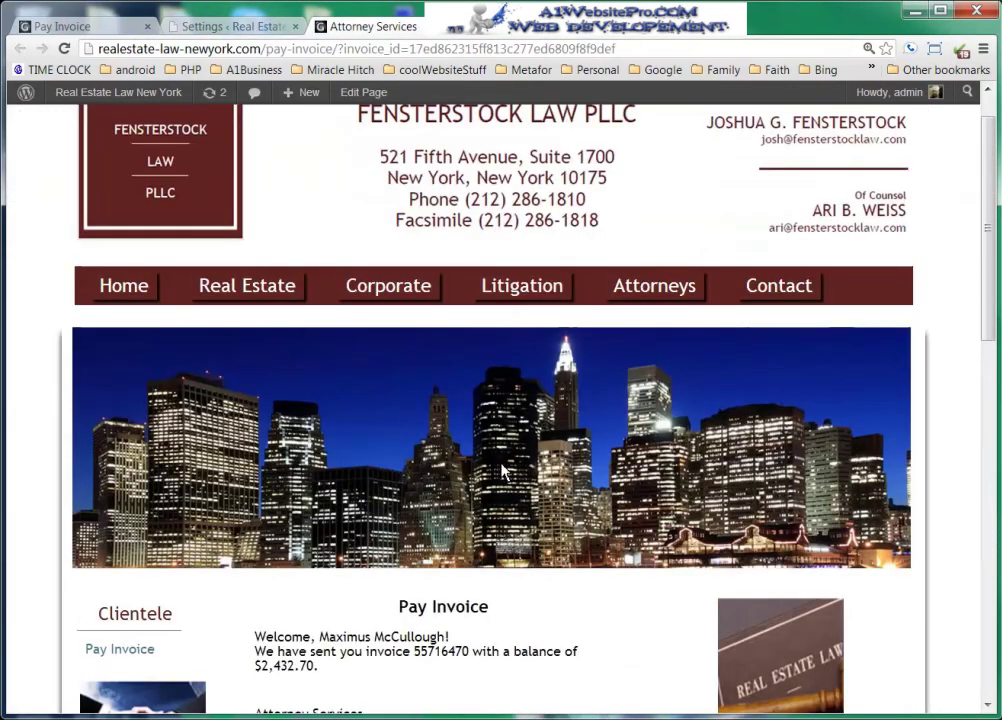
left_click_drag(266, 48, 327, 48)
scroll(528, 466, "down", 2)
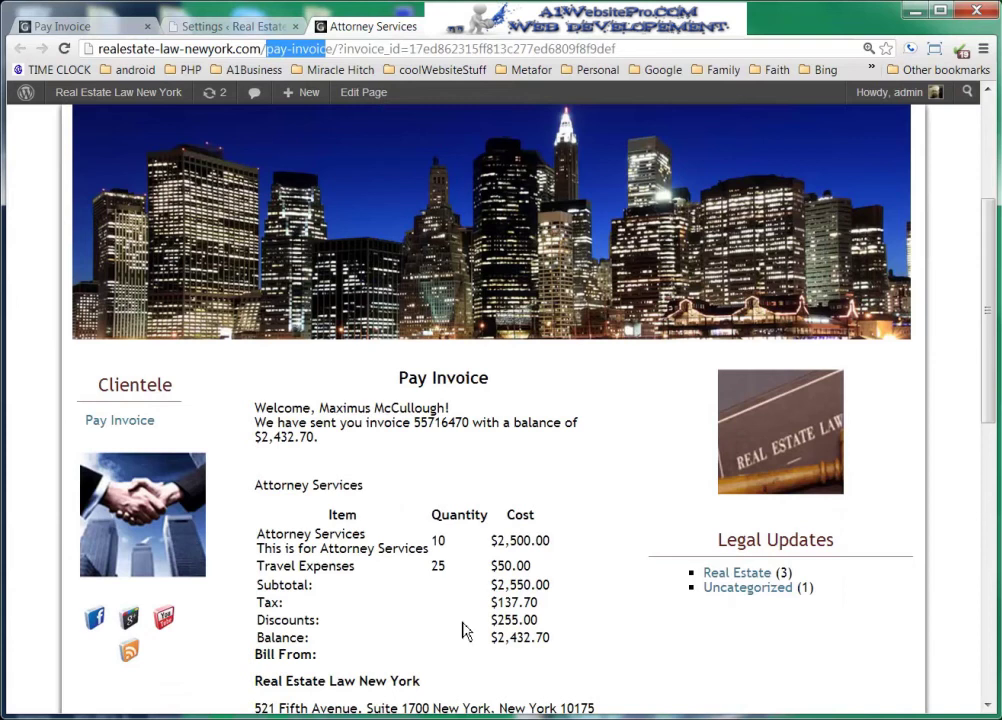
scroll(464, 620, "down", 3)
scroll(464, 617, "up", 2)
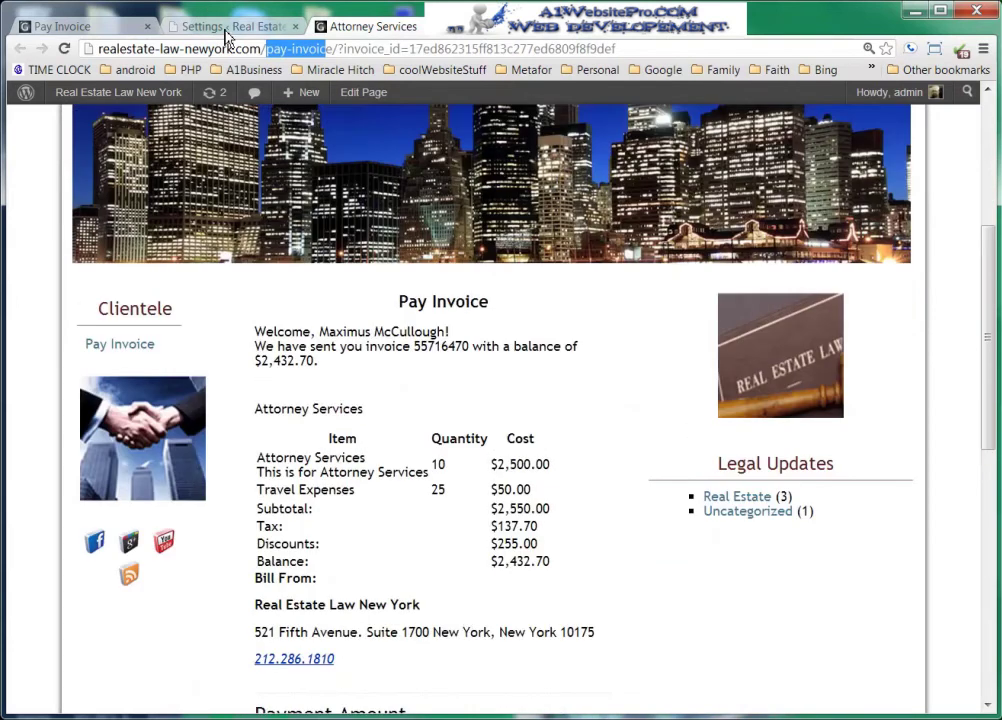
- In Business Process settings, toggle 'I want to track events' on and off, leaving it unchecked
left_click(182, 26)
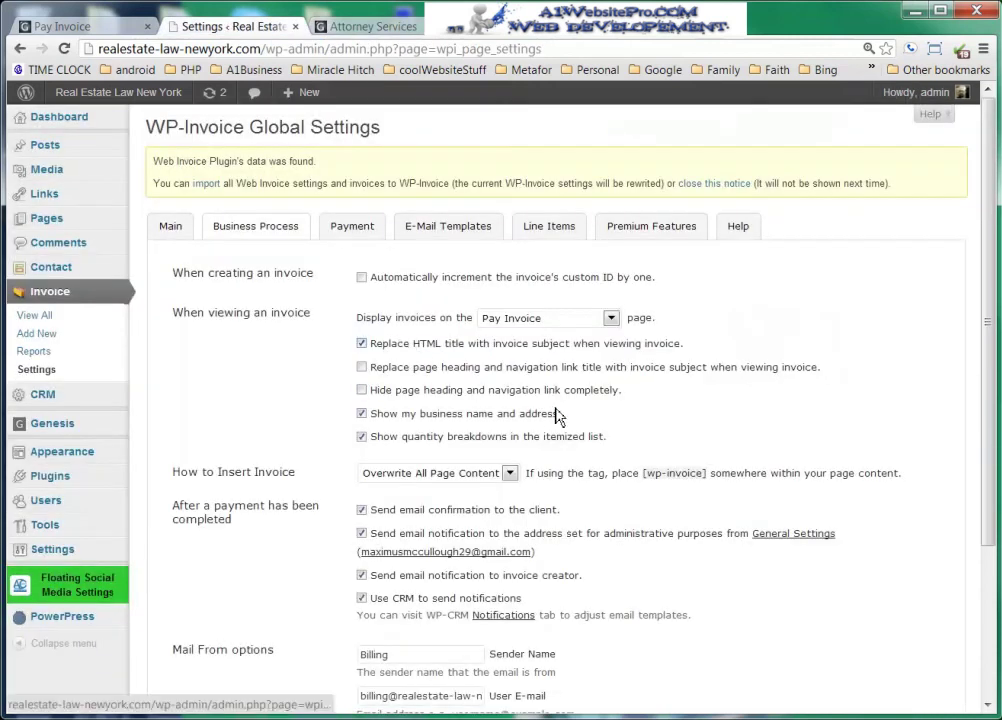
scroll(620, 416, "down", 2)
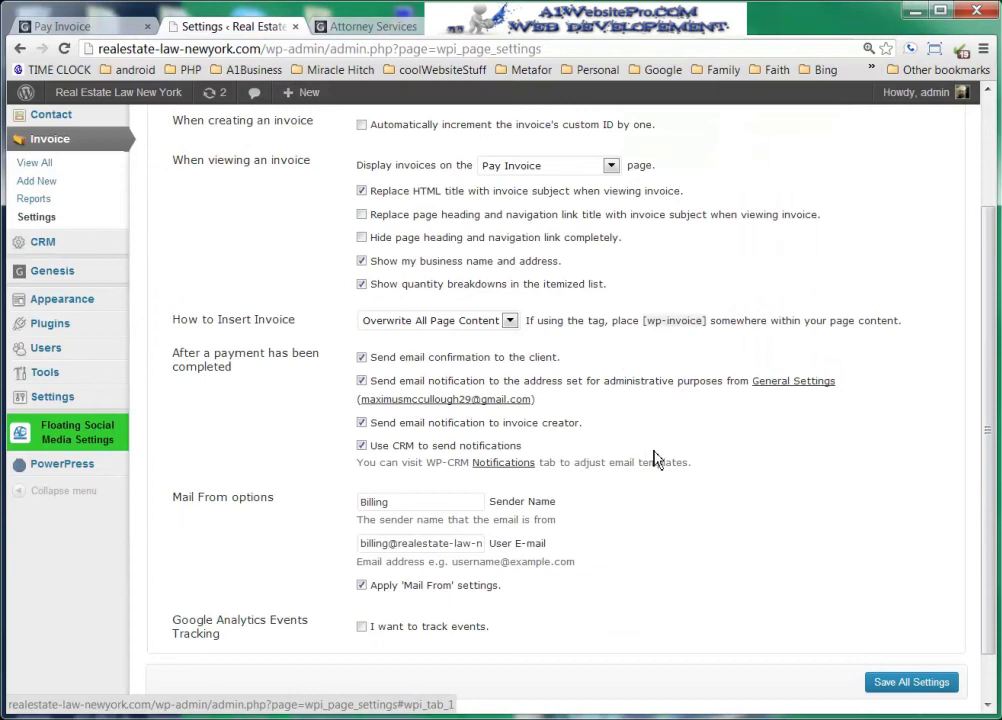
scroll(655, 459, "down", 1)
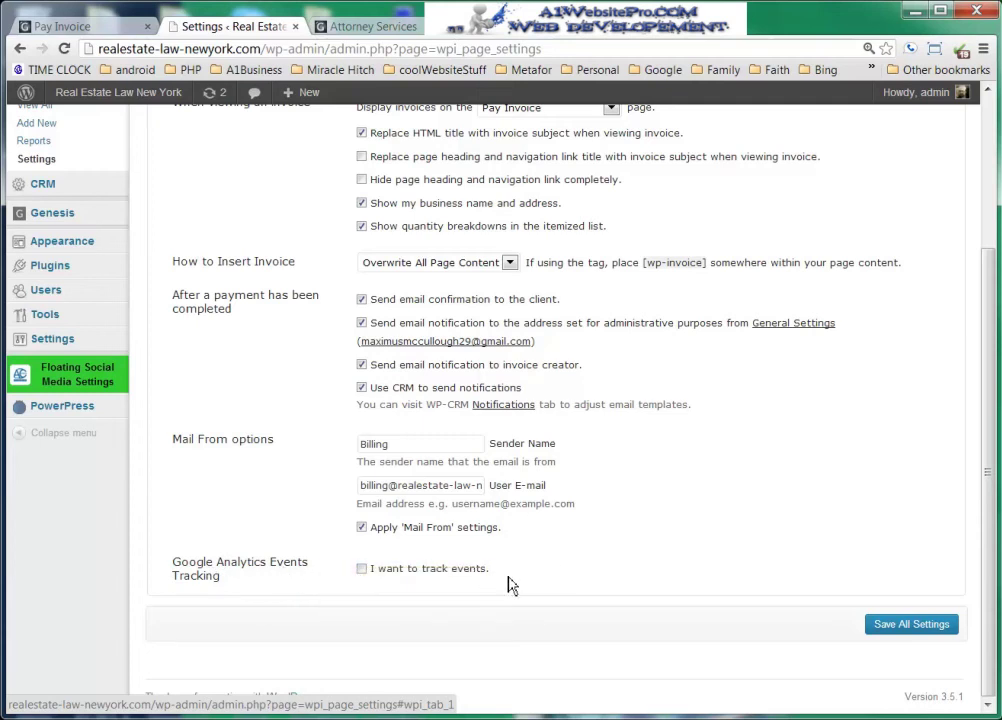
left_click(362, 569)
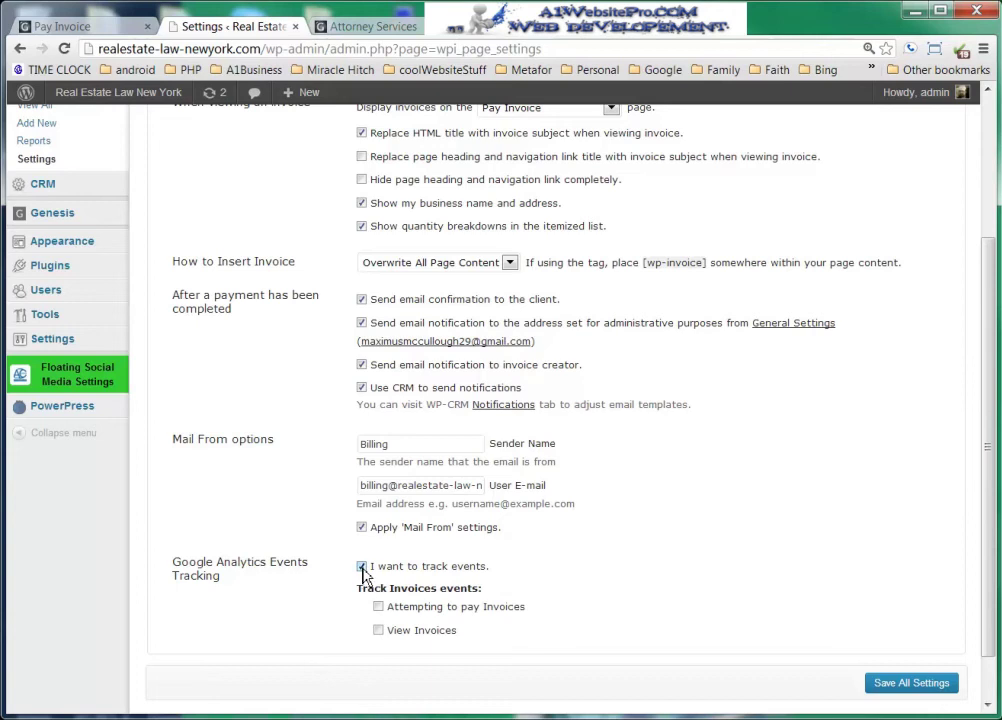
left_click(362, 568)
left_click(362, 569)
left_click(362, 568)
scroll(671, 552, "up", 3)
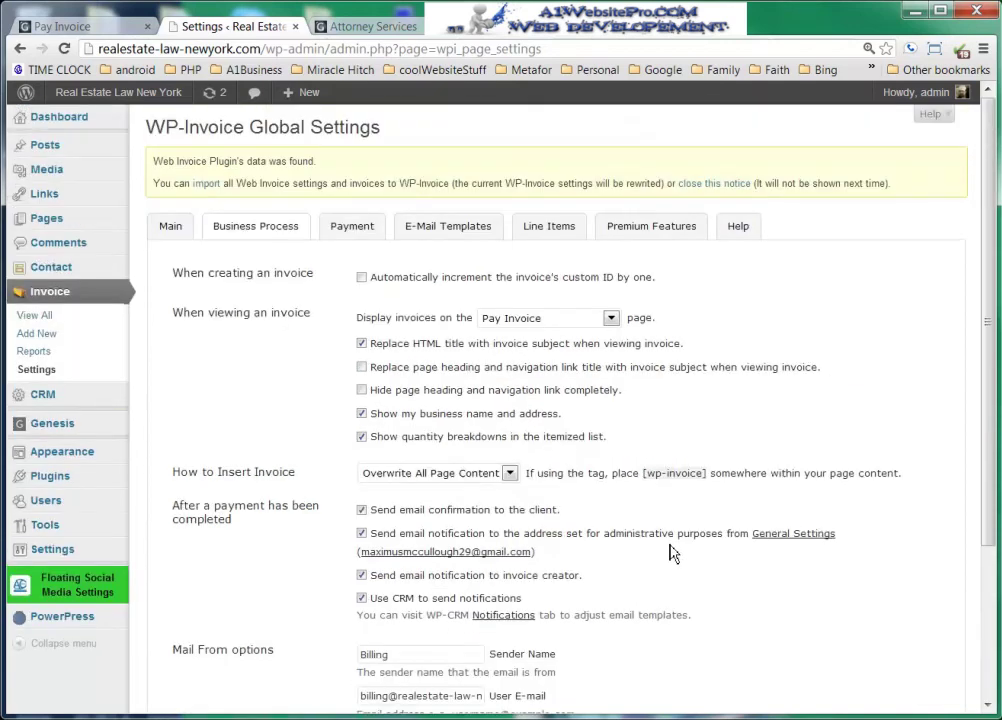
- Show the Payment tab (U.S. Dollars, Authorize.net default) and click into the Manual Payment information box
left_click(352, 228)
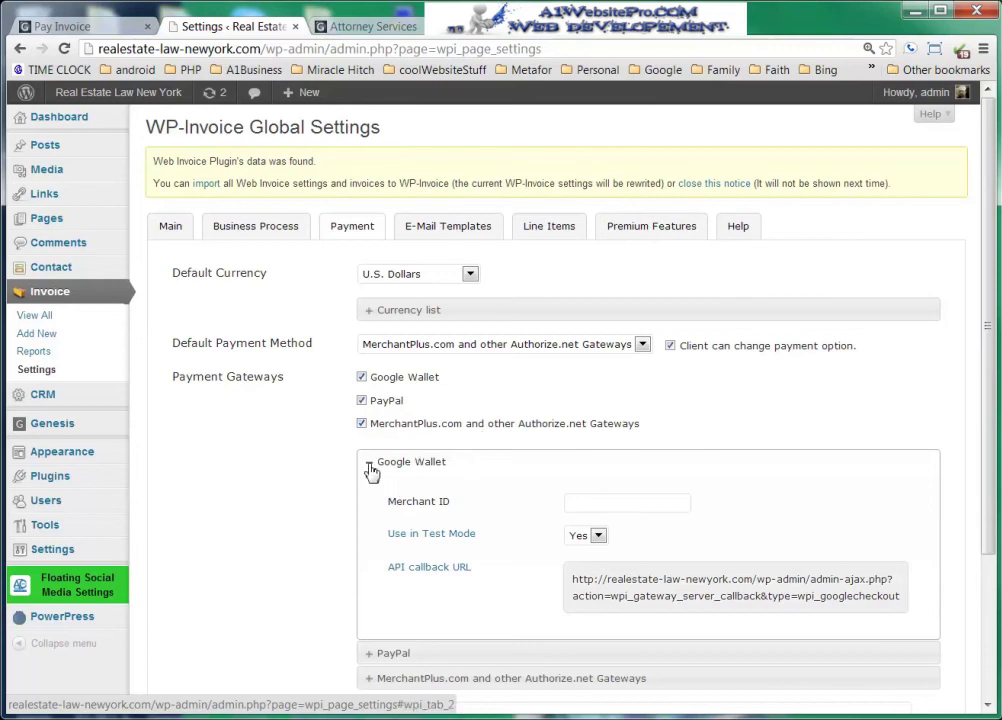
scroll(238, 478, "down", 3)
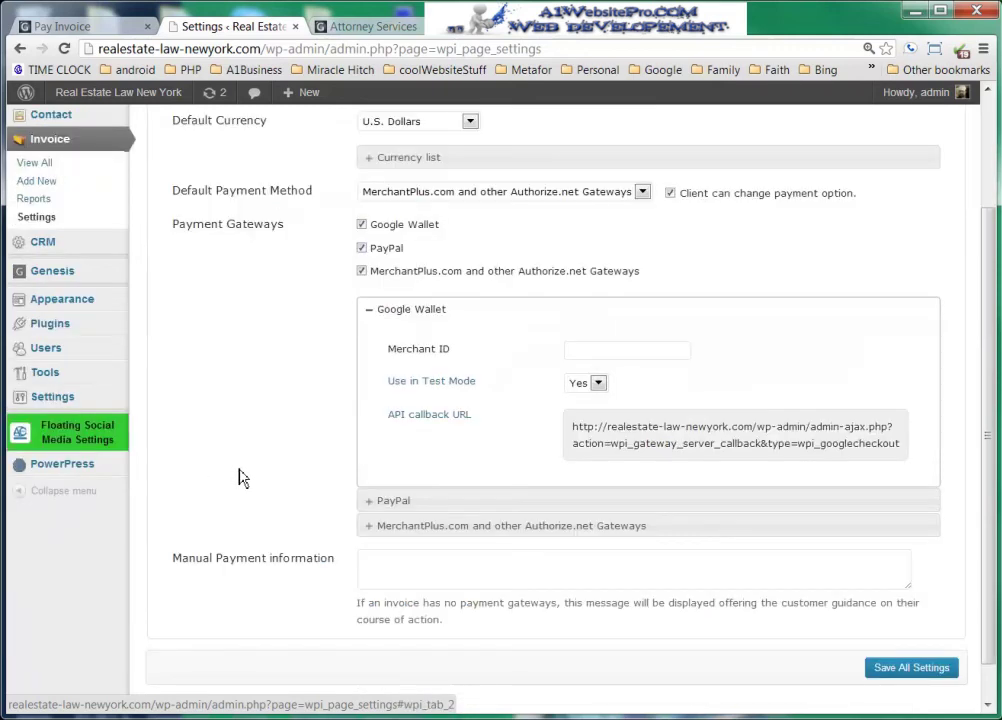
left_click(422, 567)
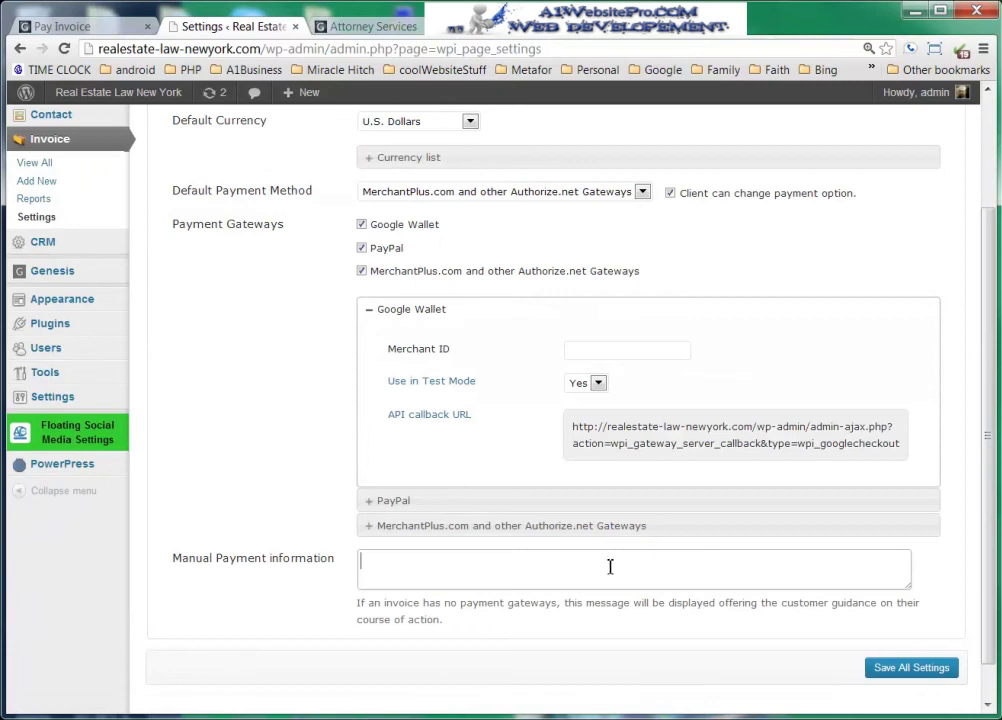
scroll(611, 567, "up", 3)
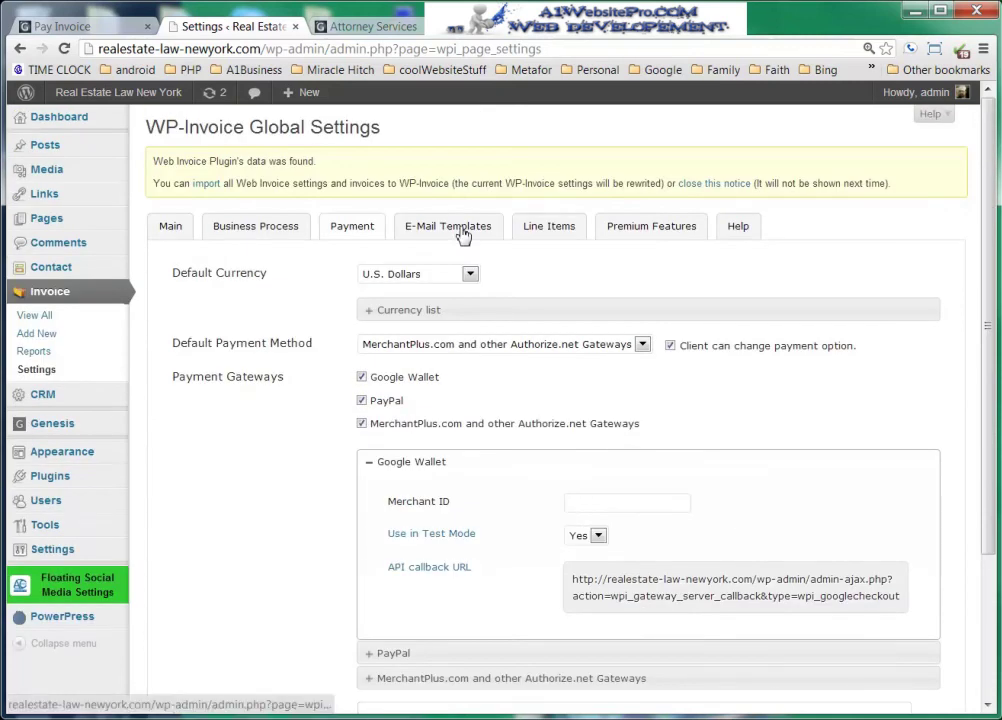
- Show the E-Mail Templates tab, selecting then deselecting the New Invoice message text
left_click(463, 234)
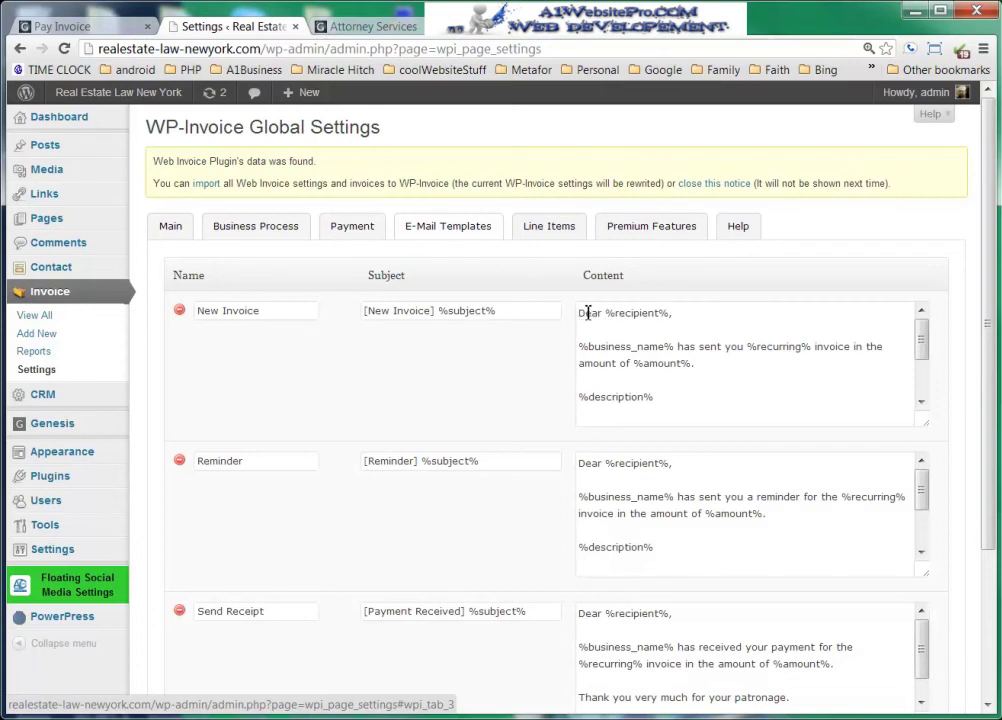
left_click_drag(580, 313, 737, 396)
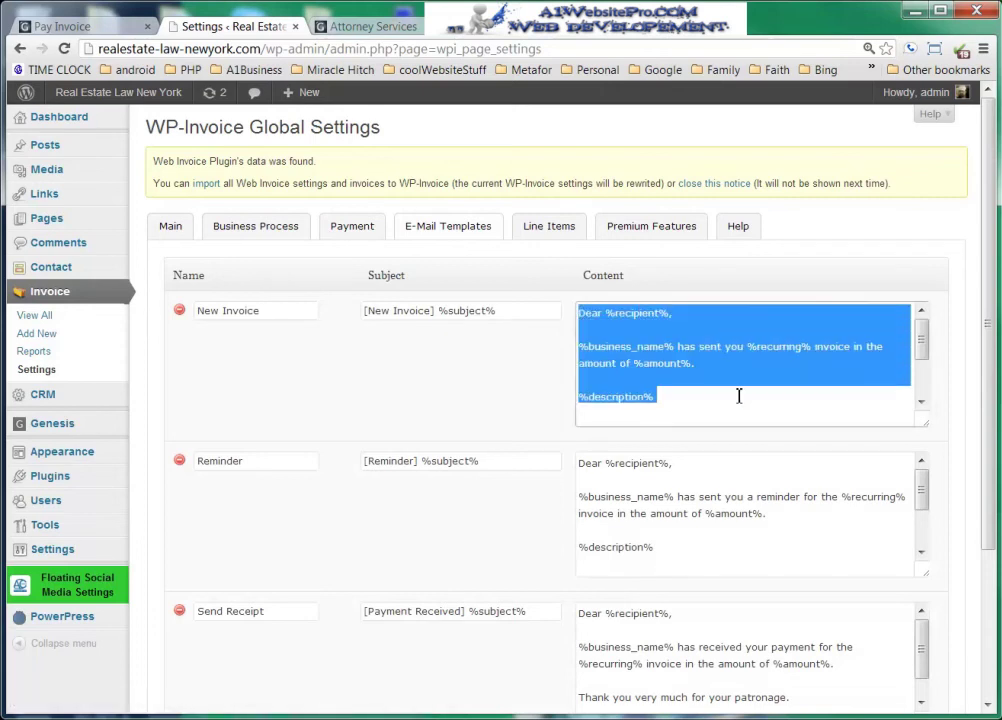
left_click(758, 396)
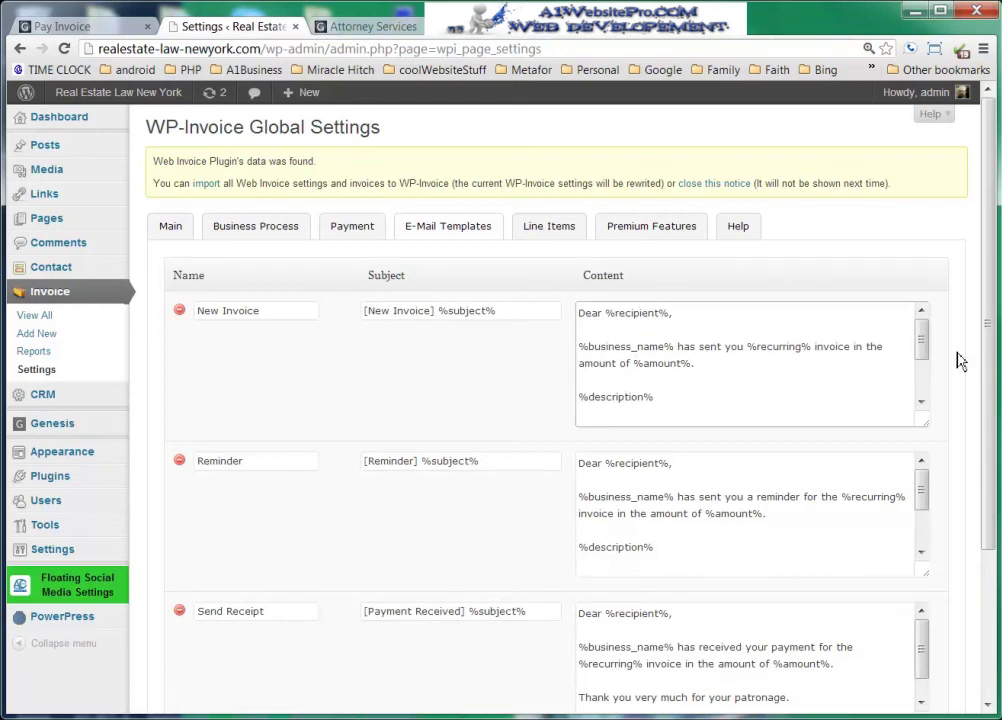
left_click_drag(986, 349, 957, 409)
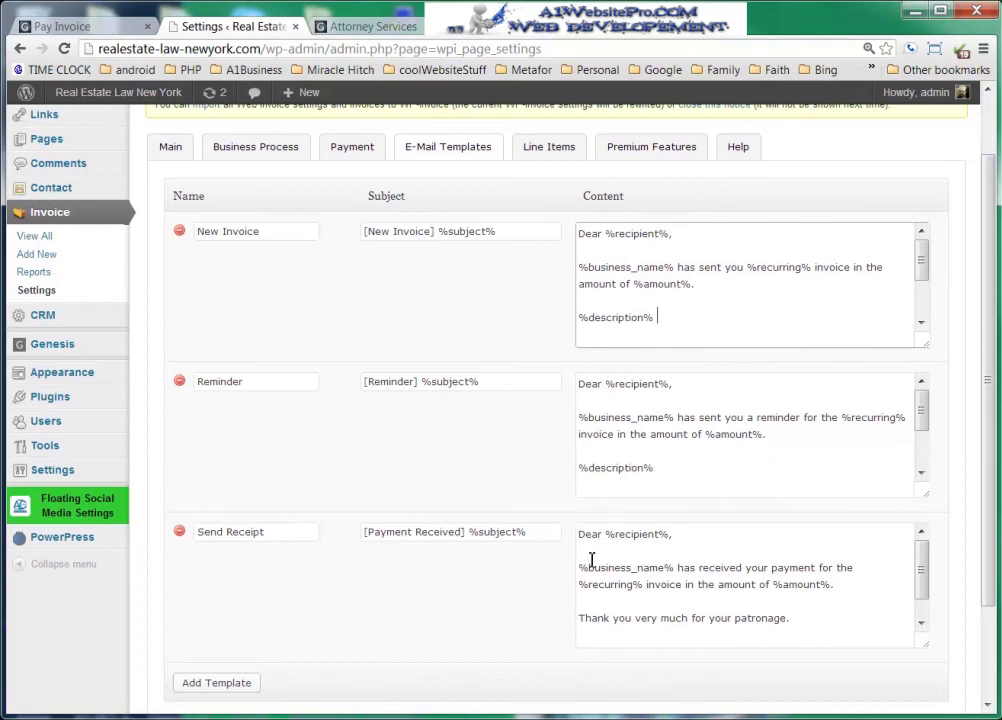
left_click_drag(991, 577, 991, 595)
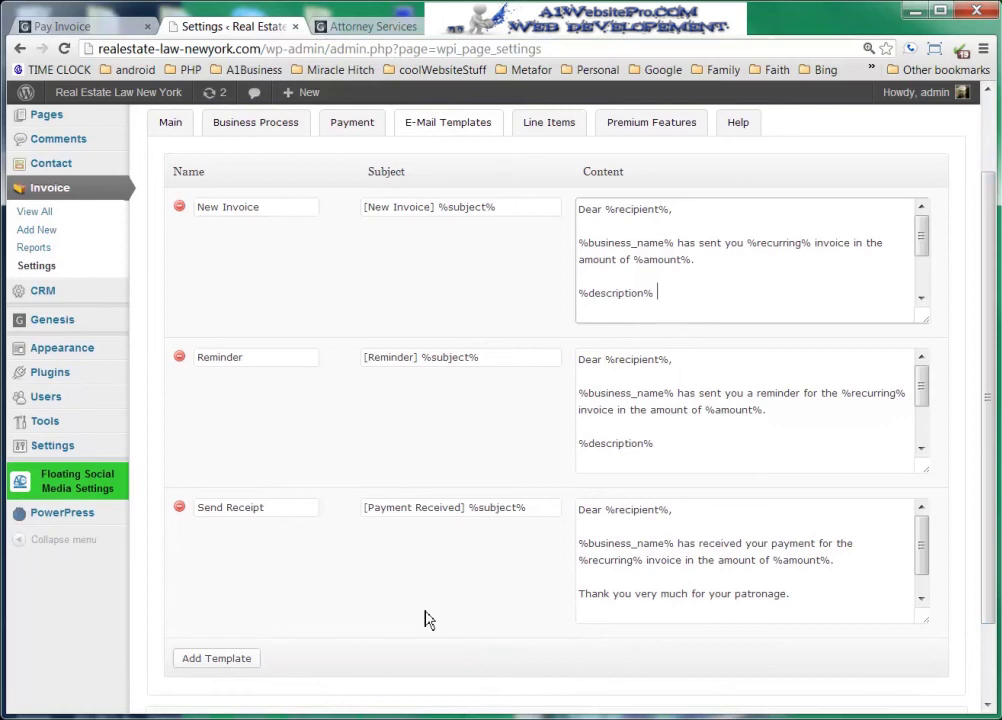
scroll(424, 620, "up", 2)
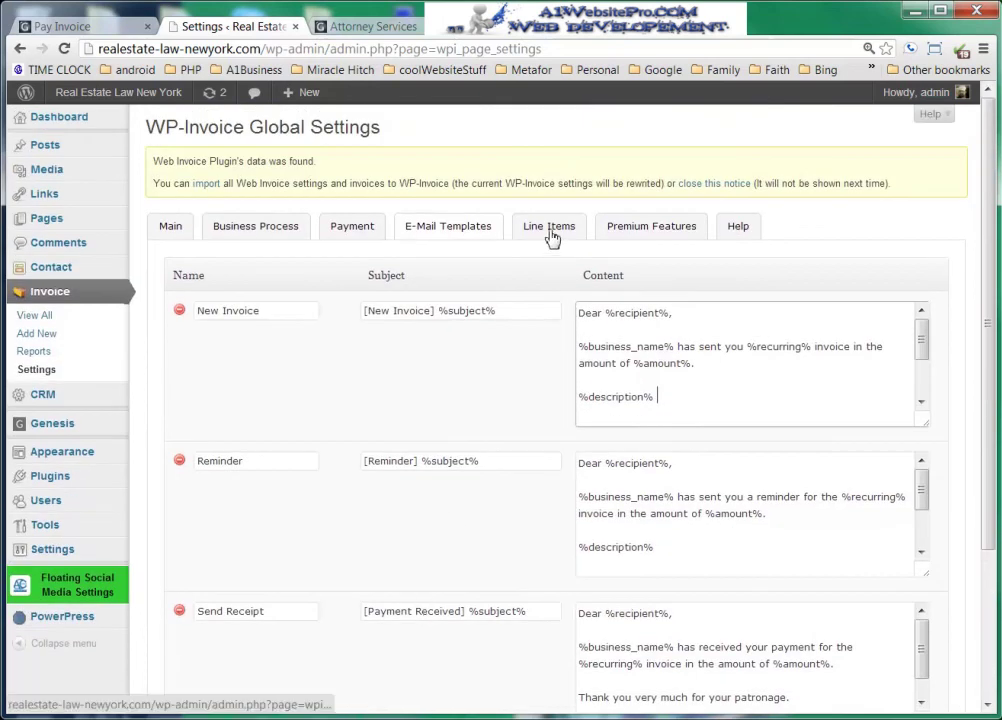
- Browse the Line Items, Premium Features and Help settings tabs, then return to Business settings
left_click(549, 232)
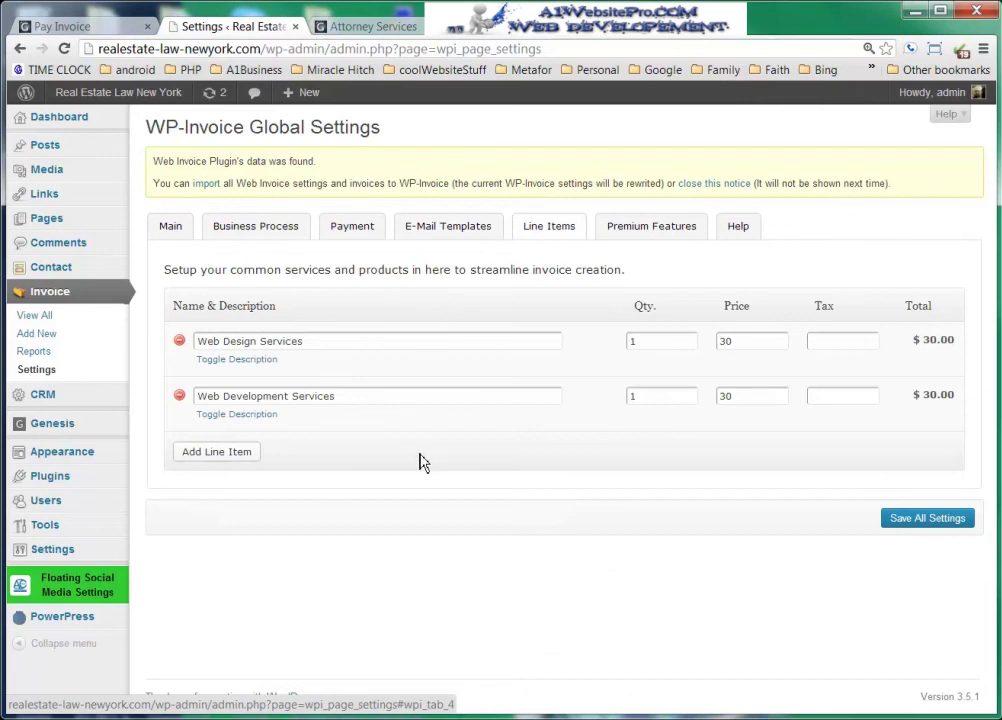
left_click(648, 230)
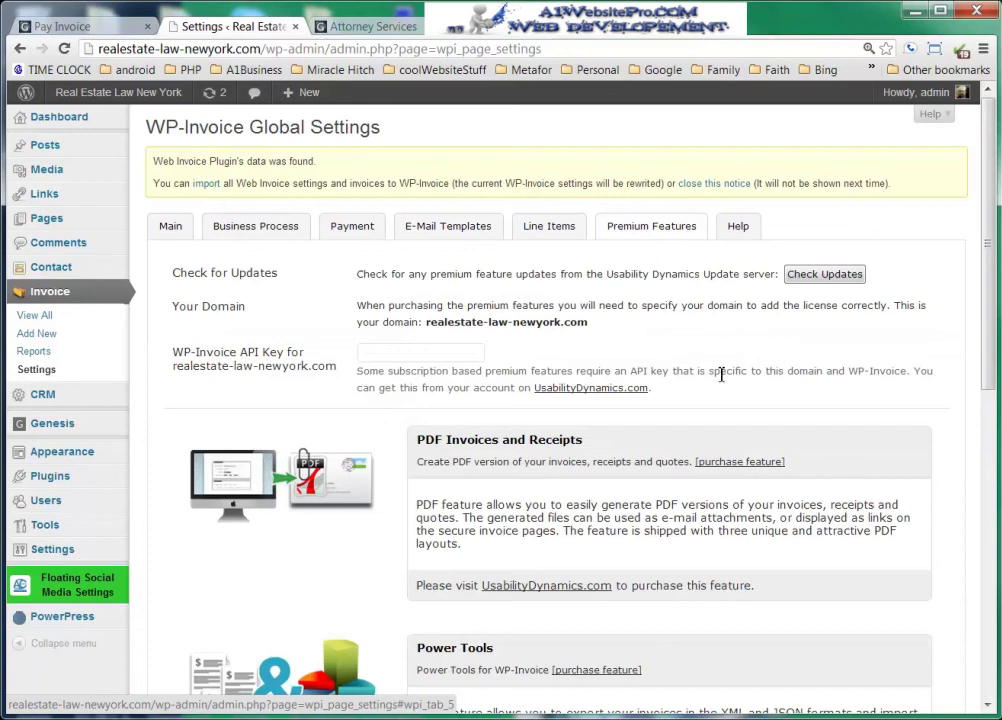
scroll(640, 405, "down", 3)
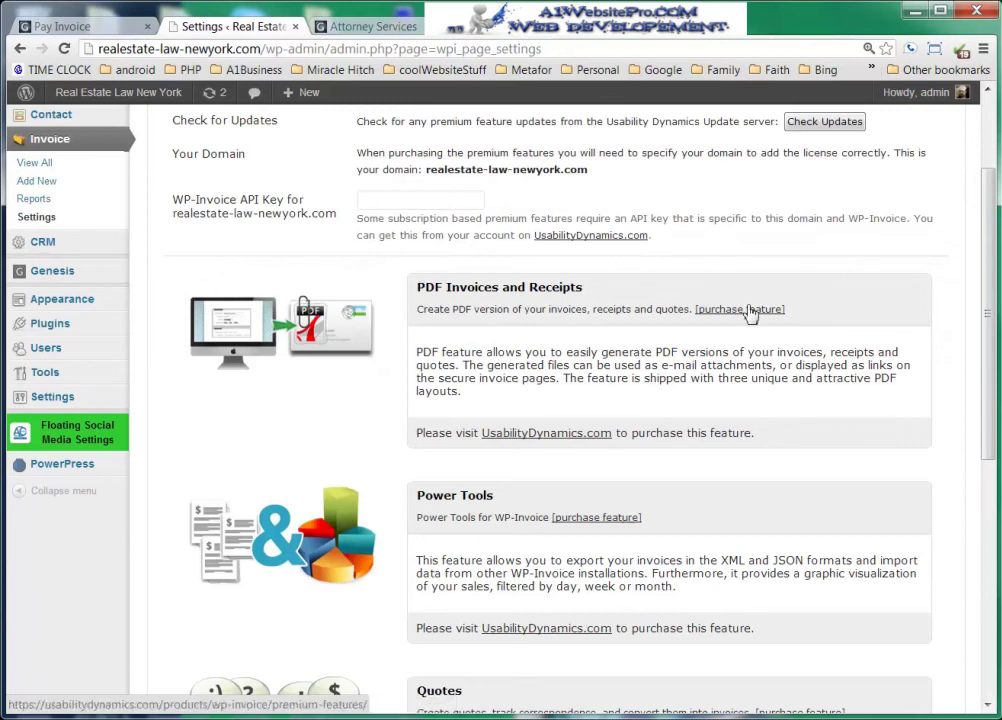
scroll(530, 389, "down", 3)
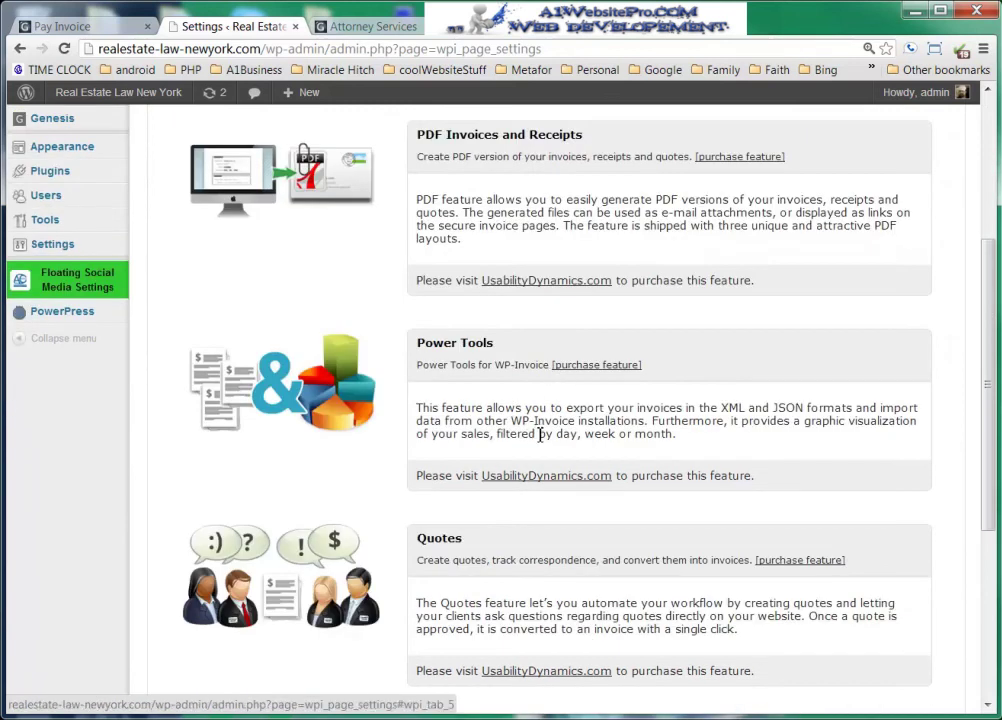
scroll(539, 514, "down", 6)
scroll(540, 514, "up", 10)
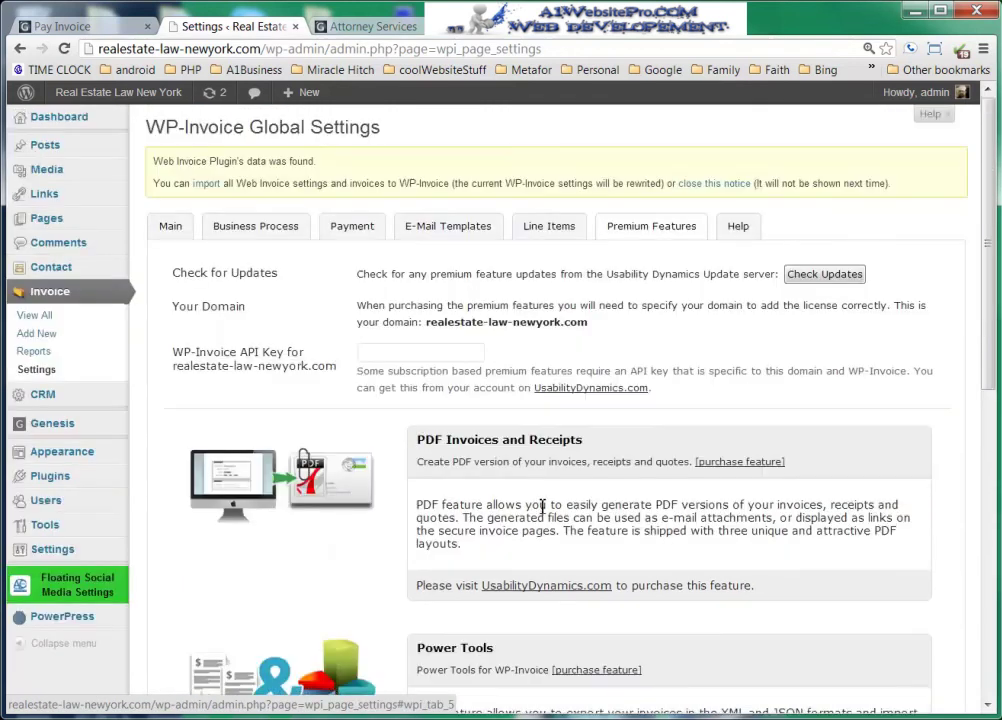
left_click(737, 228)
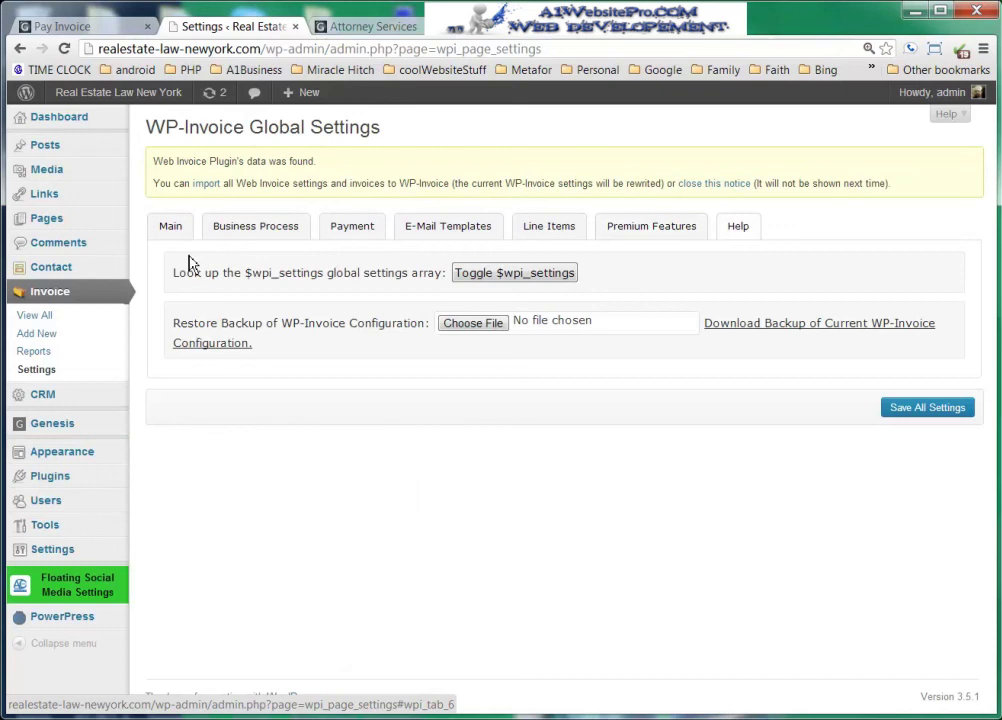
left_click(170, 226)
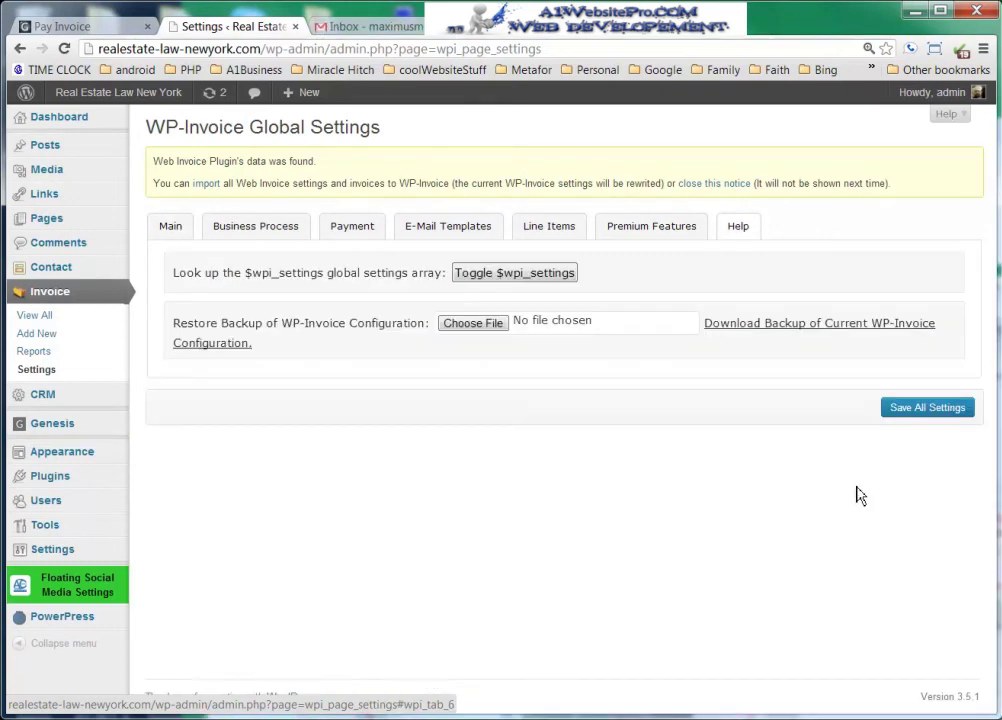
- Send the Attorney Services invoice notification to the client using the New Invoice template
left_click(33, 316)
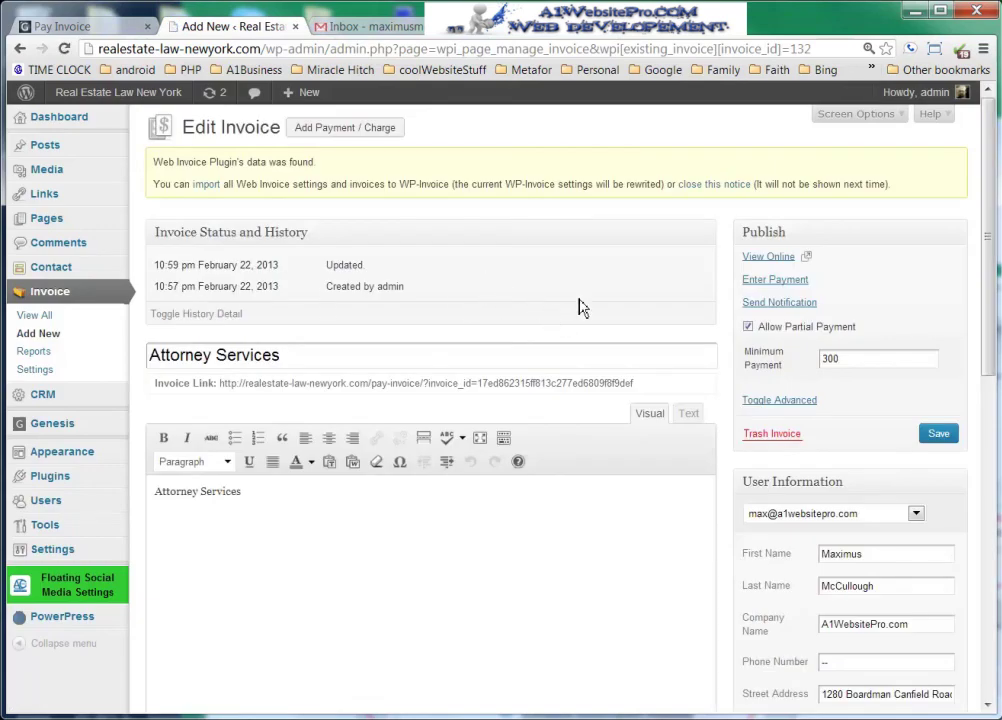
left_click(780, 303)
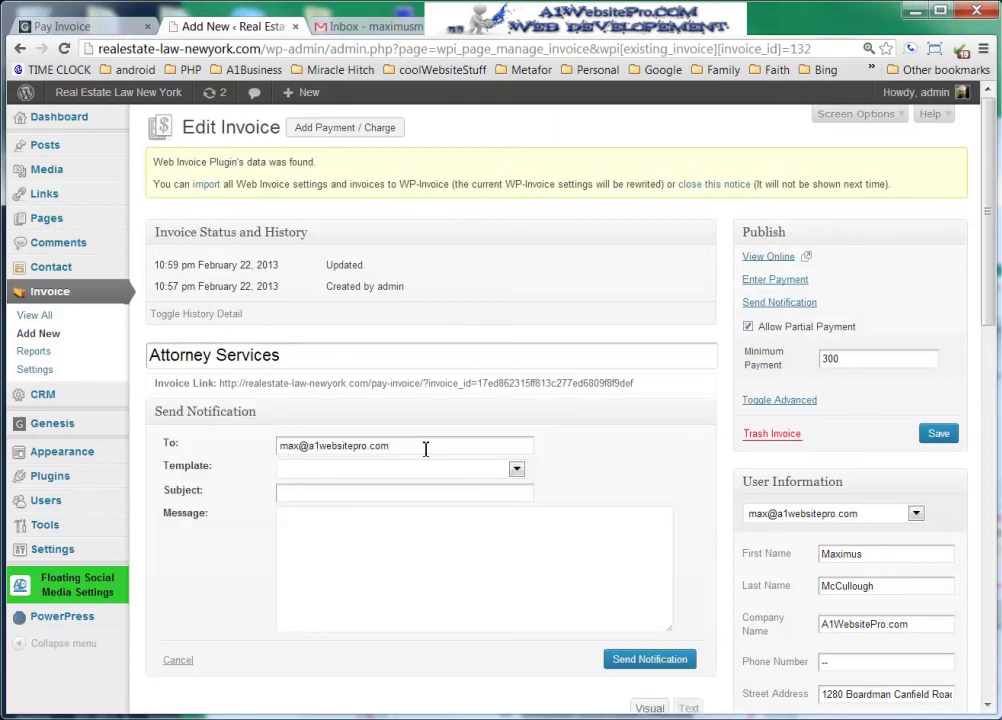
left_click(517, 472)
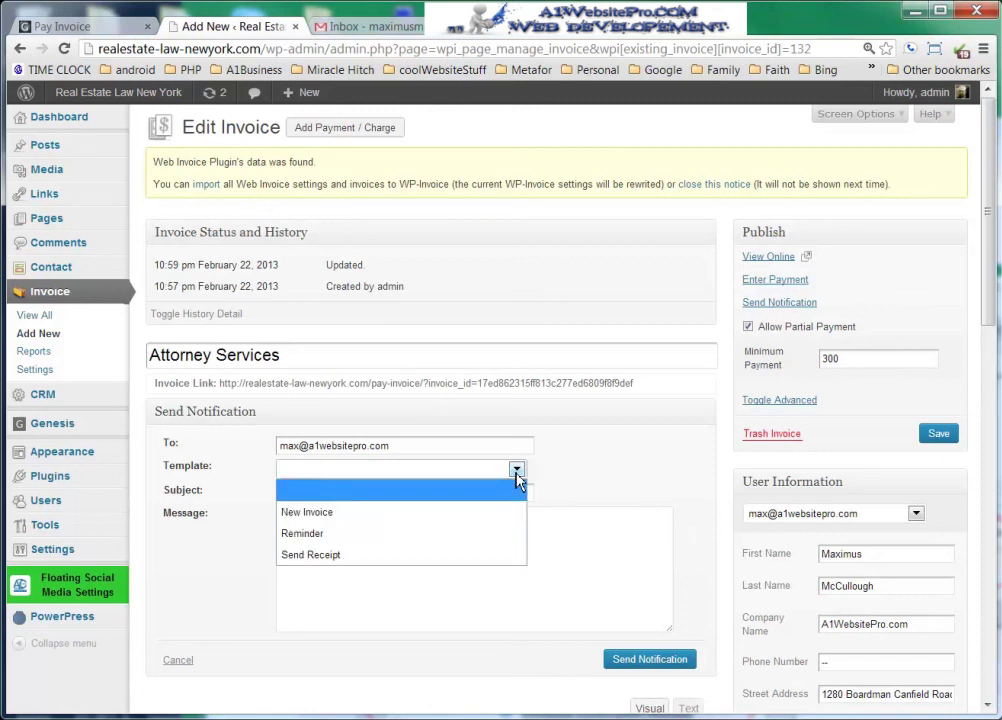
left_click(362, 513)
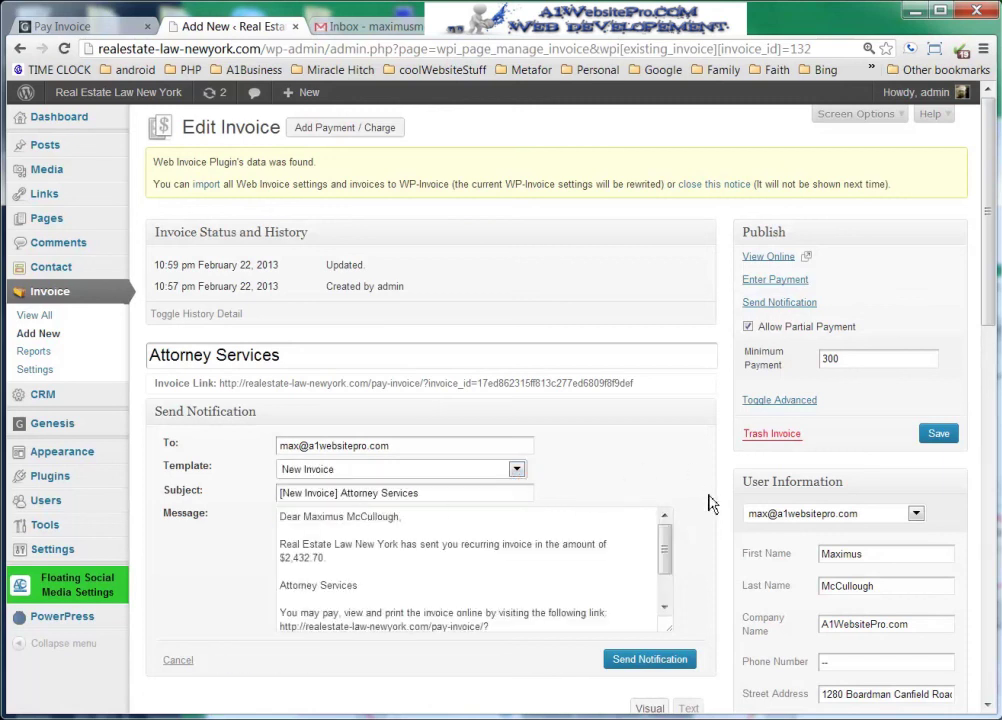
left_click_drag(667, 555, 670, 588)
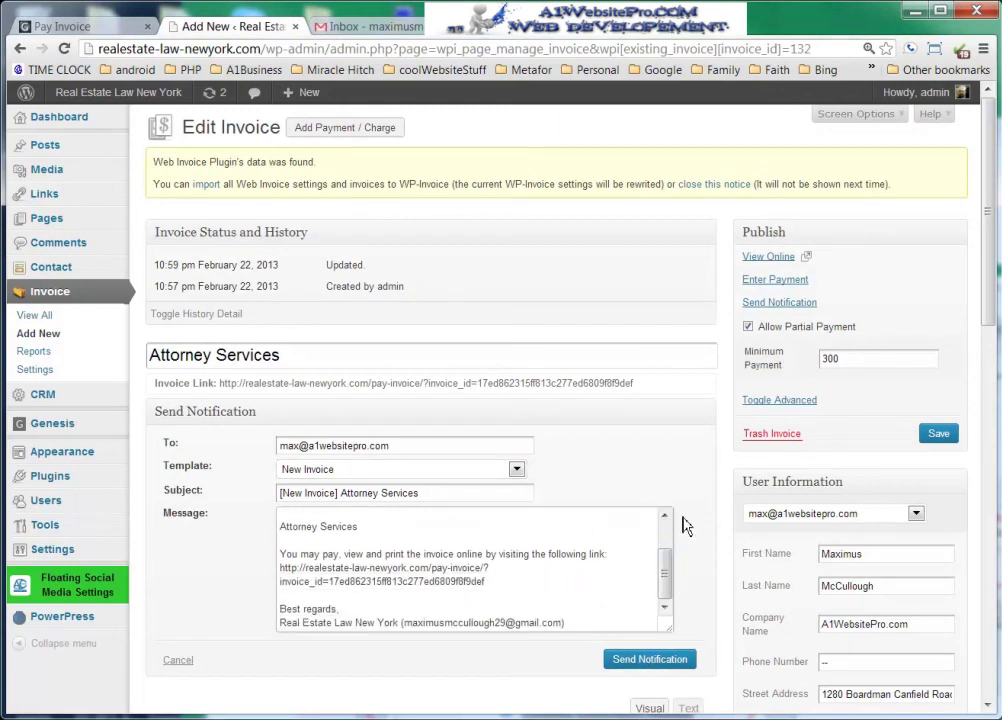
left_click(655, 663)
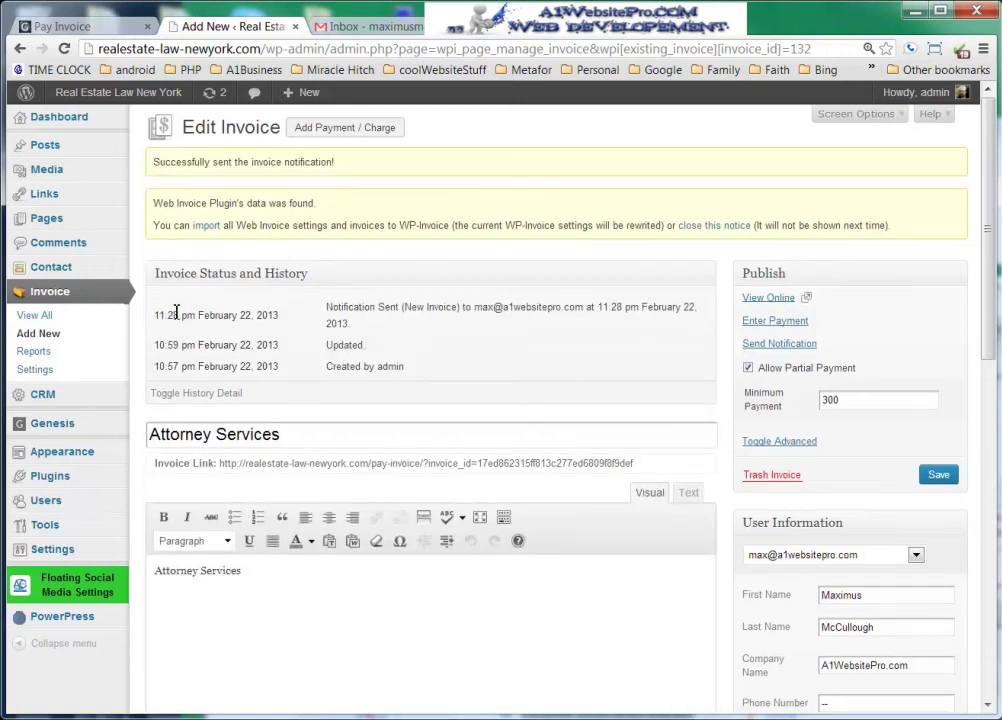
- Check the history for the new Notification Sent entry and its send time
left_click_drag(330, 307, 536, 307)
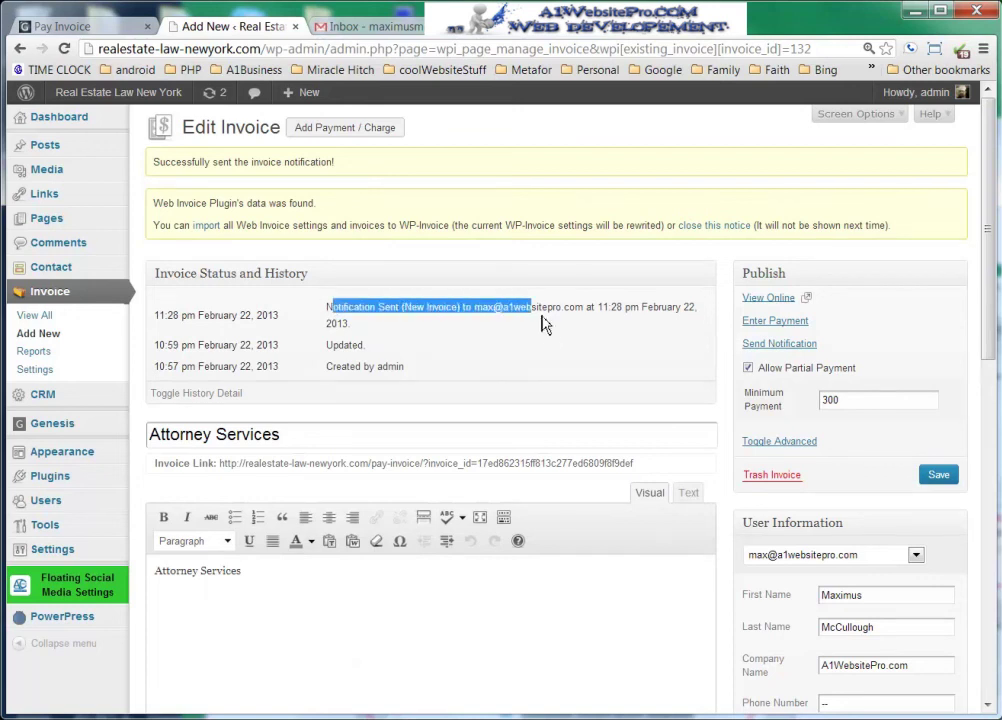
left_click_drag(600, 307, 642, 331)
left_click(567, 333)
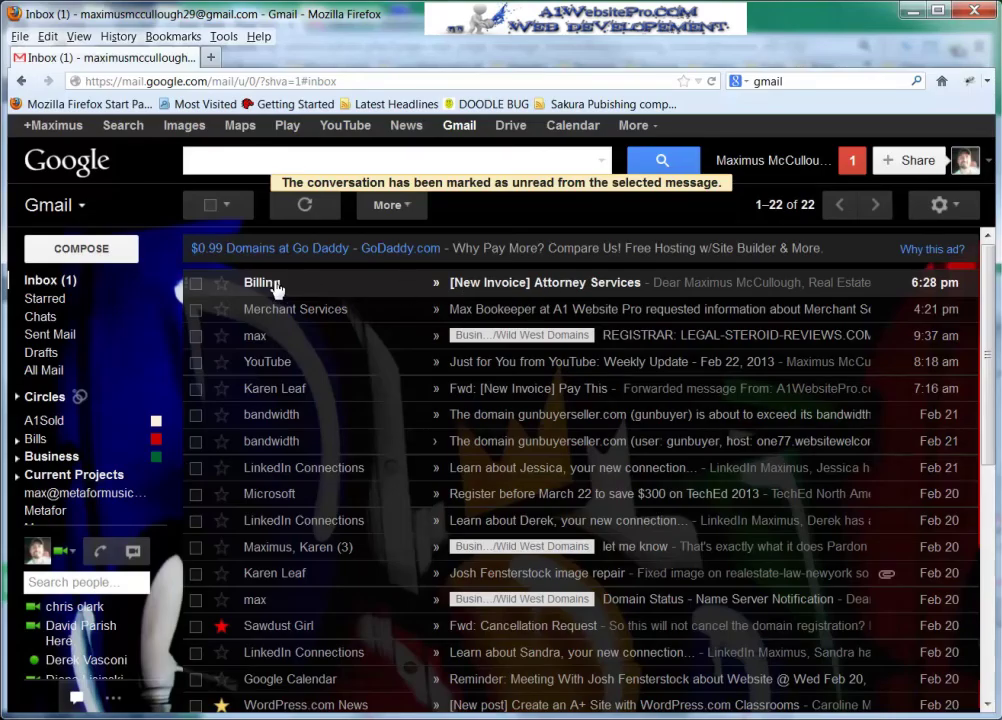
- Open the Billing '[New Invoice] Attorney Services' email and follow its payment link to the online invoice
left_click(516, 290)
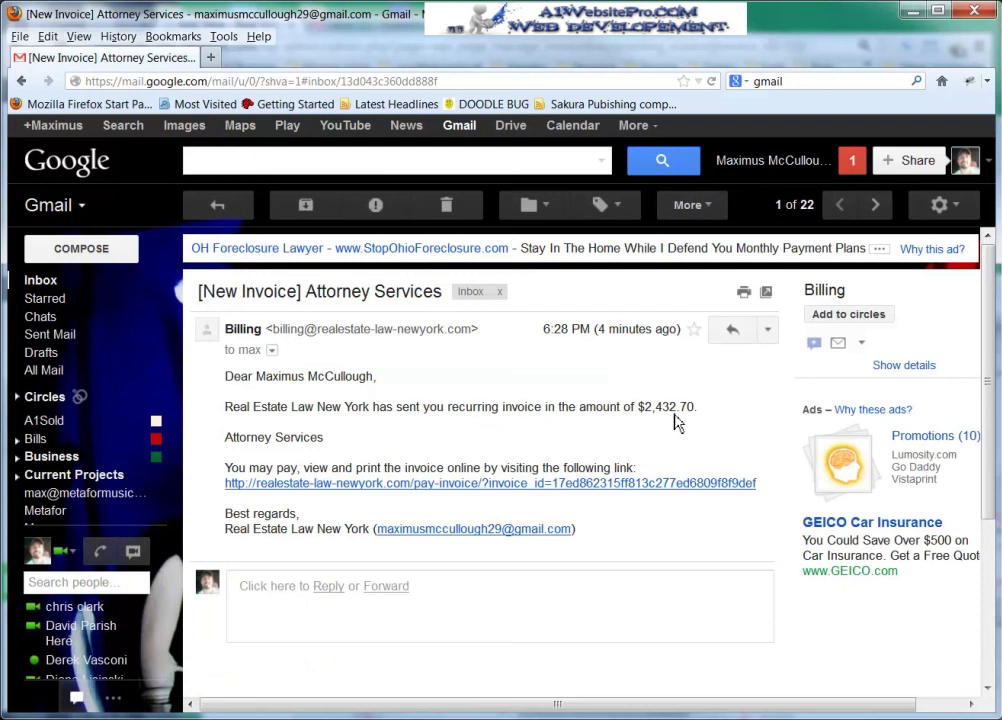
left_click(598, 484)
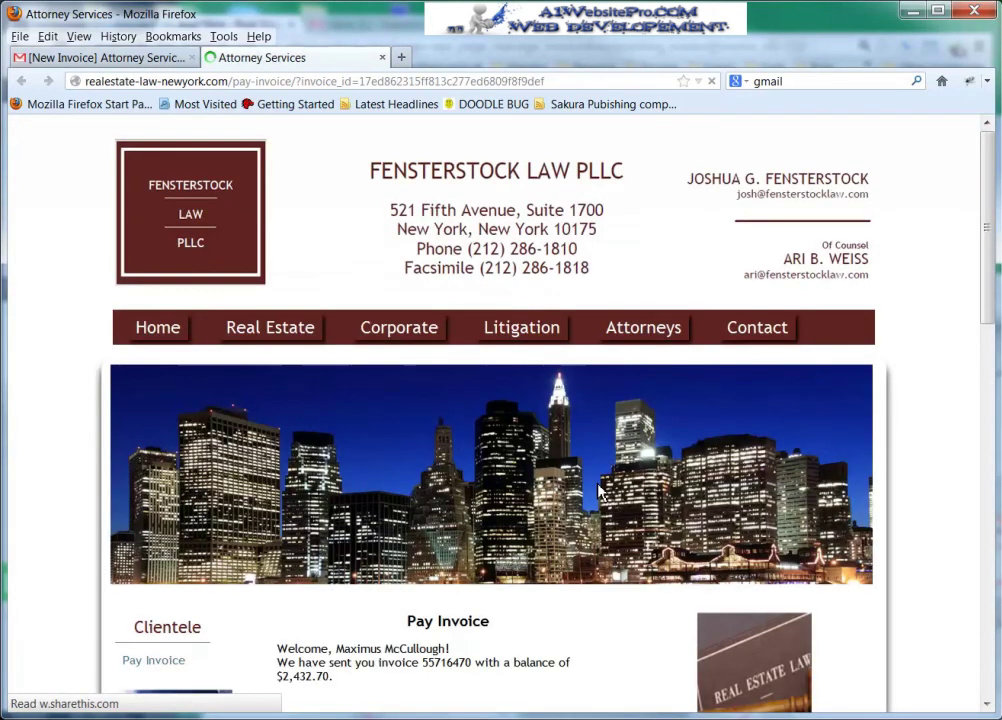
- On the Pay Invoice page choose an Other payment amount of 300, keeping Credit Card as payment method
scroll(550, 503, "down", 5)
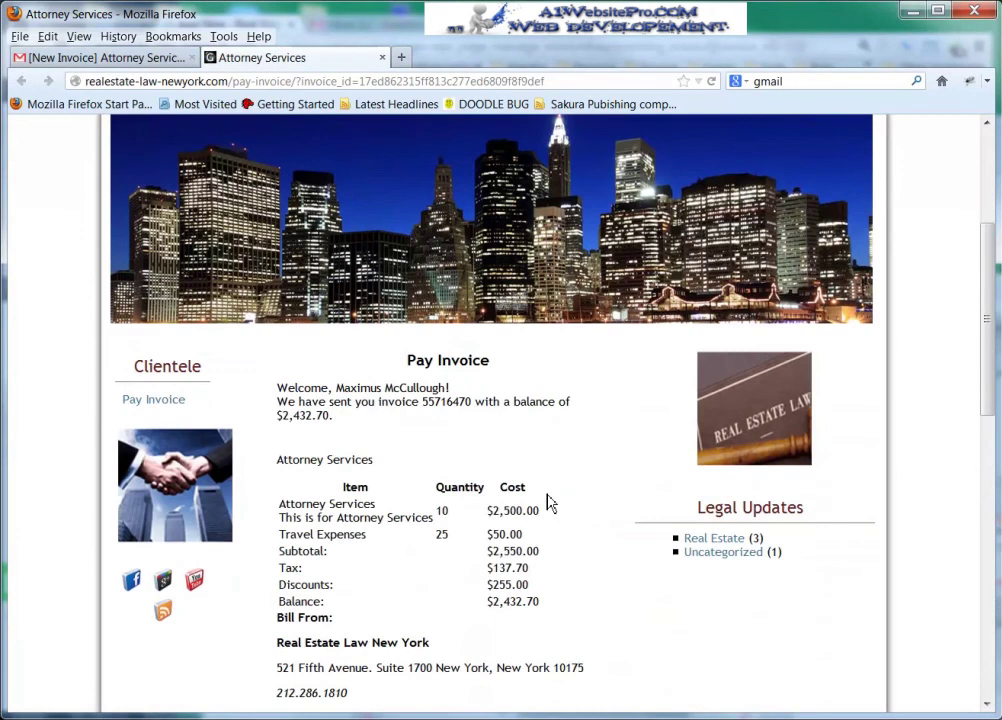
scroll(545, 508, "down", 3)
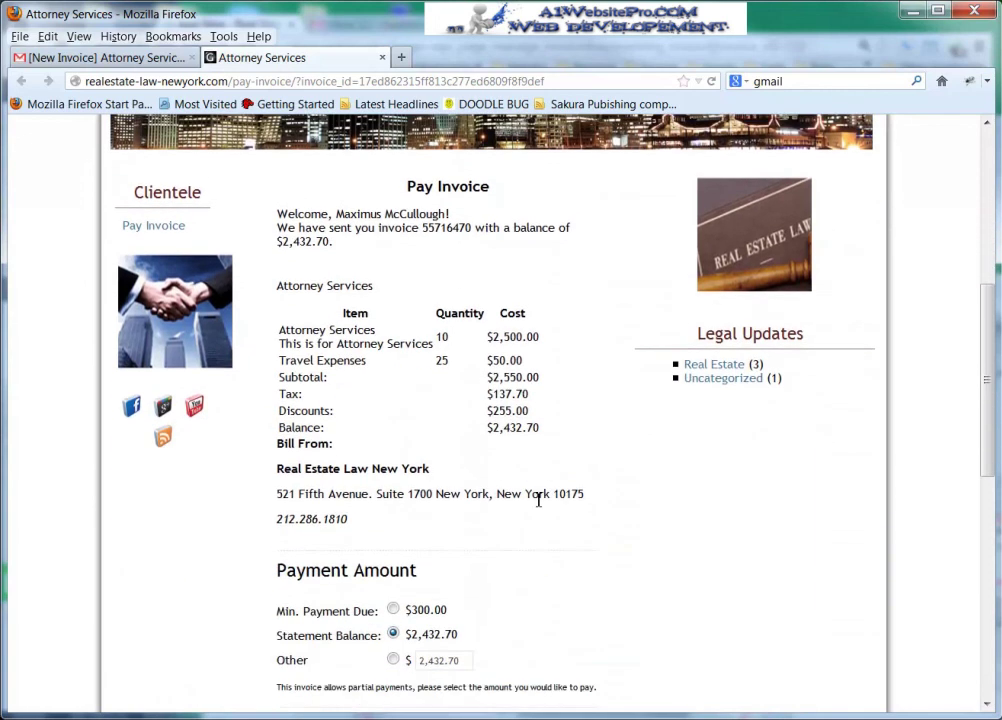
scroll(538, 503, "down", 3)
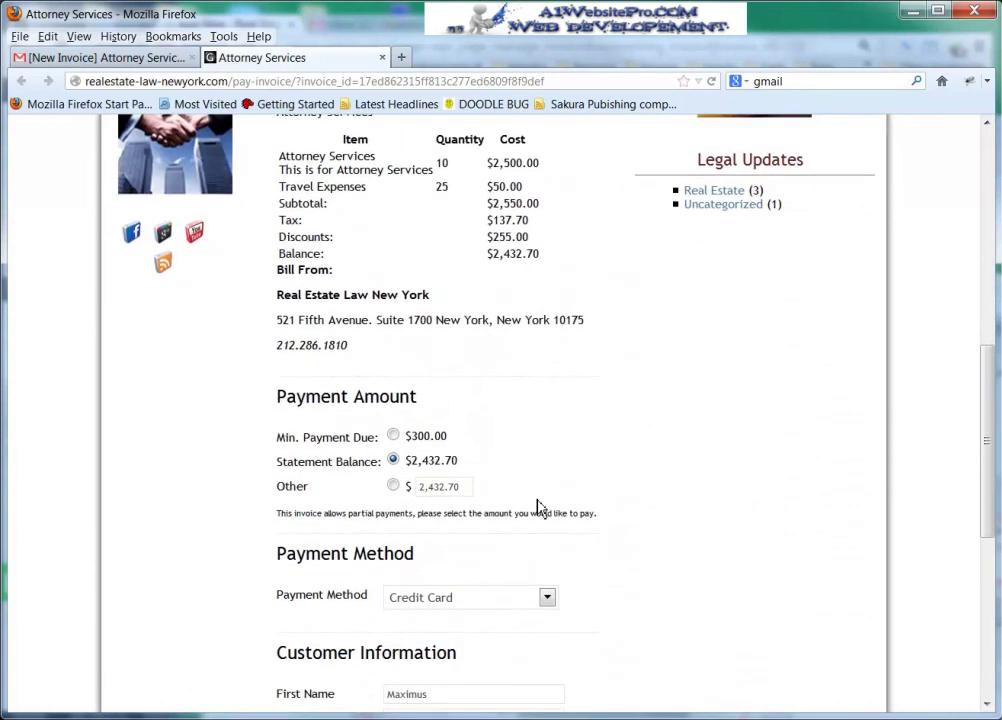
left_click(392, 437)
left_click(393, 485)
scroll(585, 500, "down", 3)
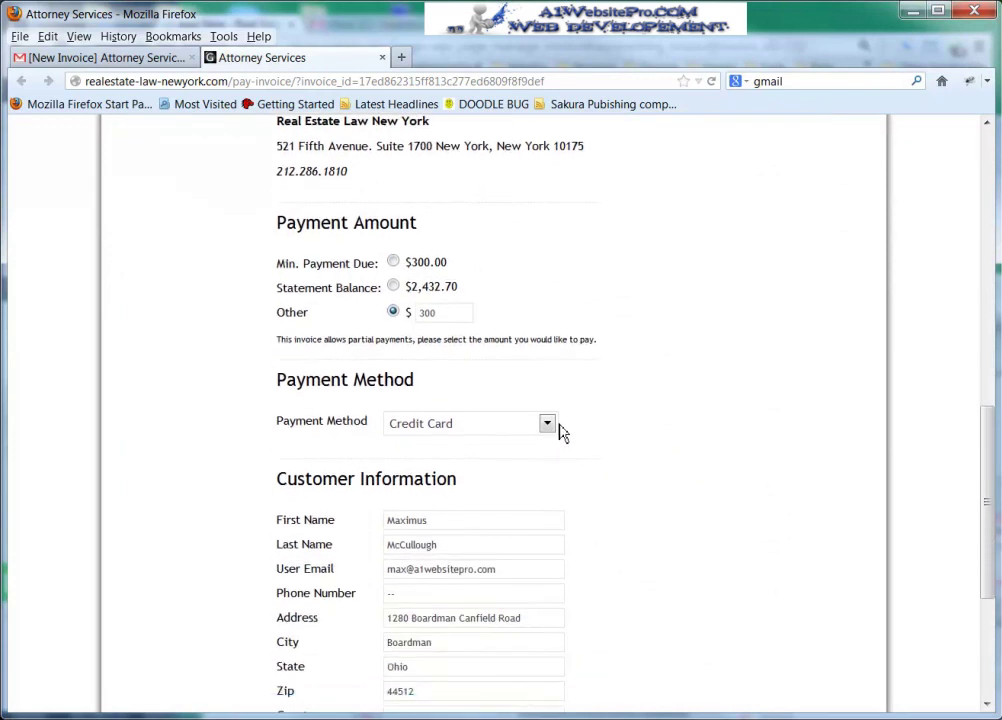
left_click(548, 425)
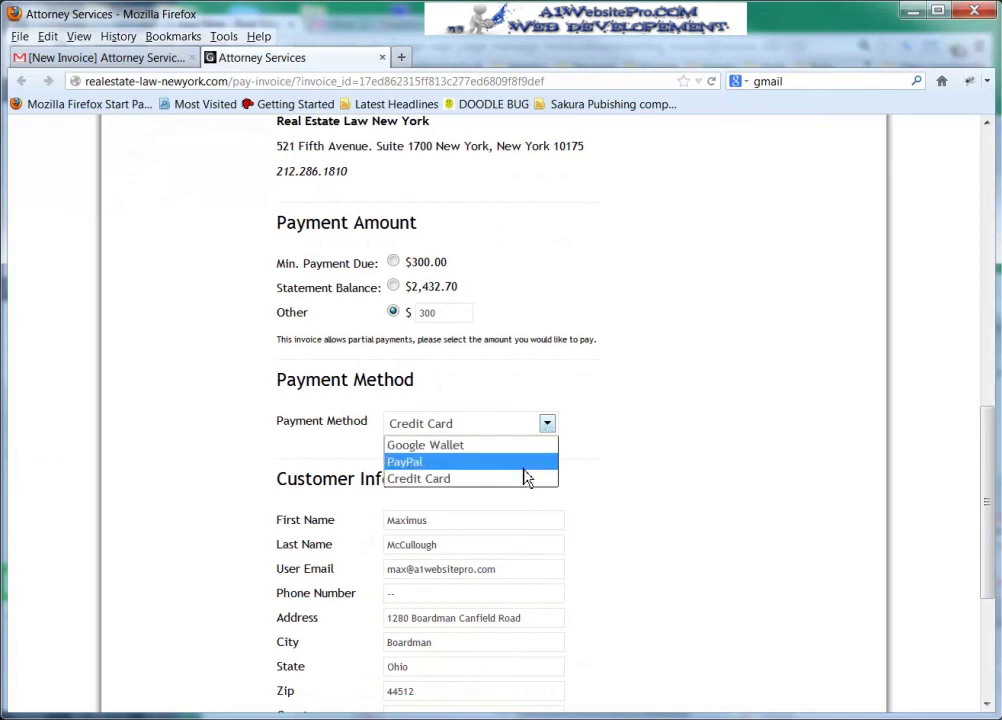
left_click(537, 480)
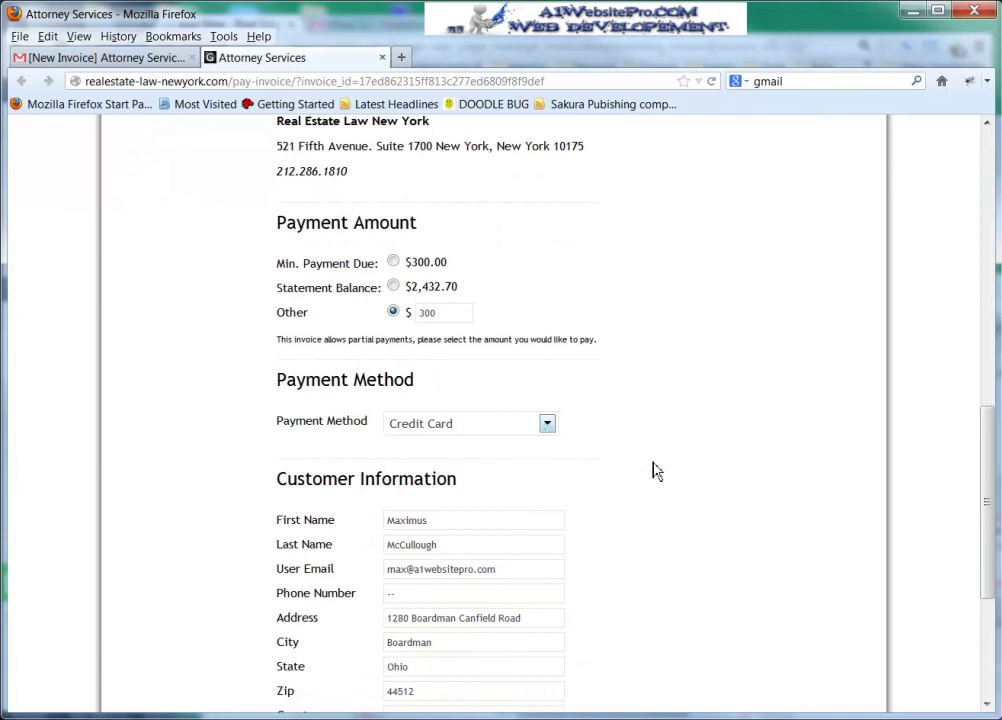
scroll(655, 470, "down", 5)
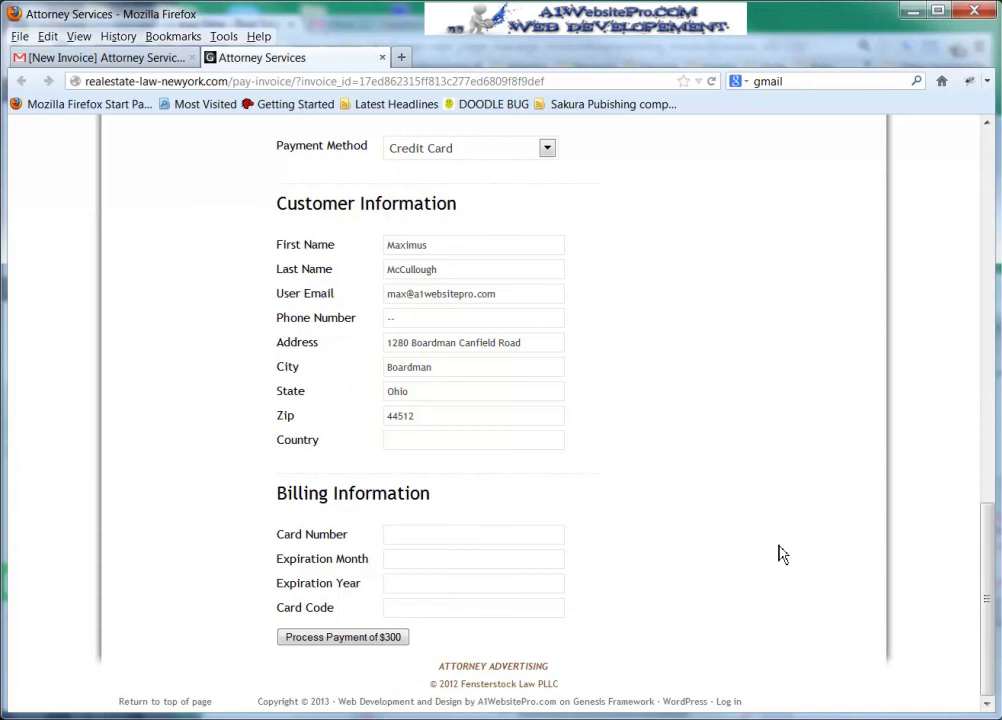
scroll(775, 555, "up", 5)
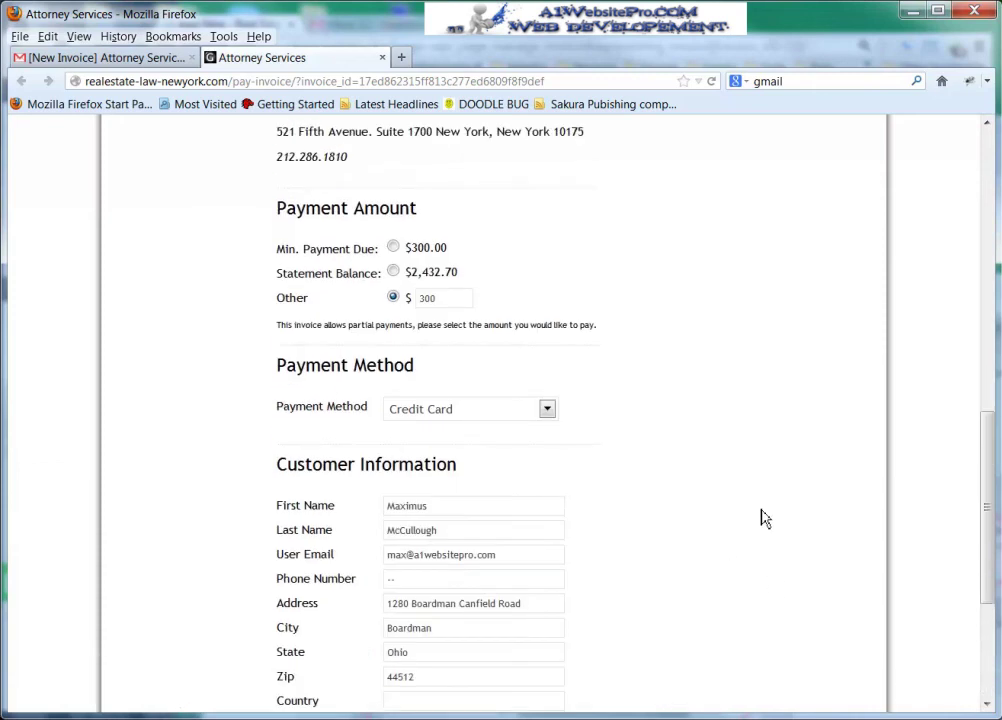
scroll(761, 517, "up", 11)
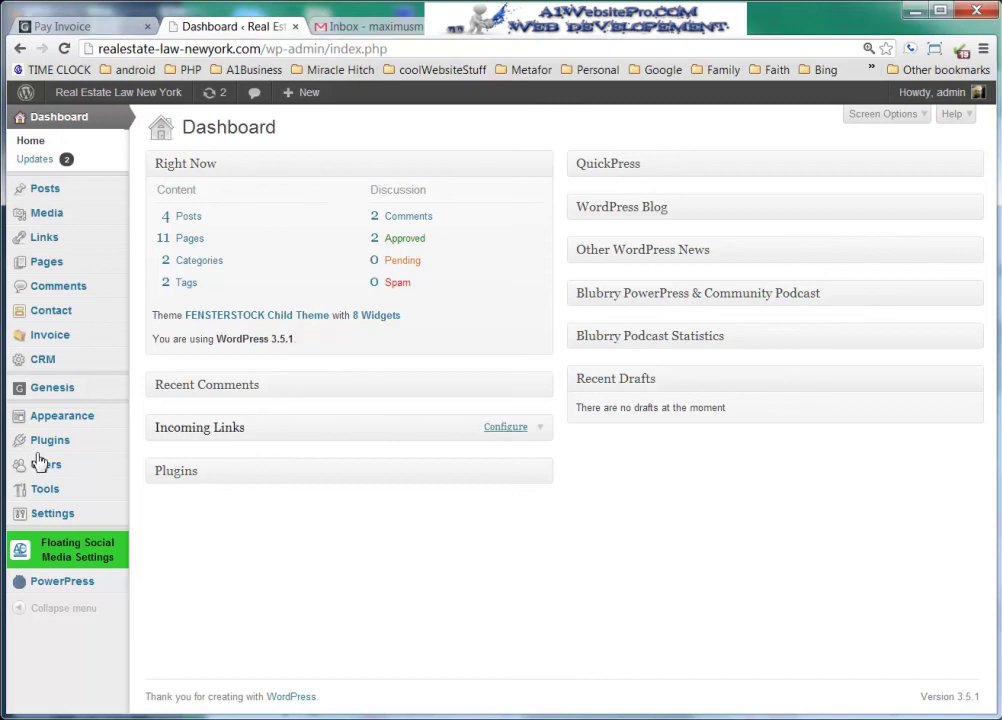
- Open Invoice > View All and highlight the second Attorney Services invoice's collected amount
mouse_move(60, 340)
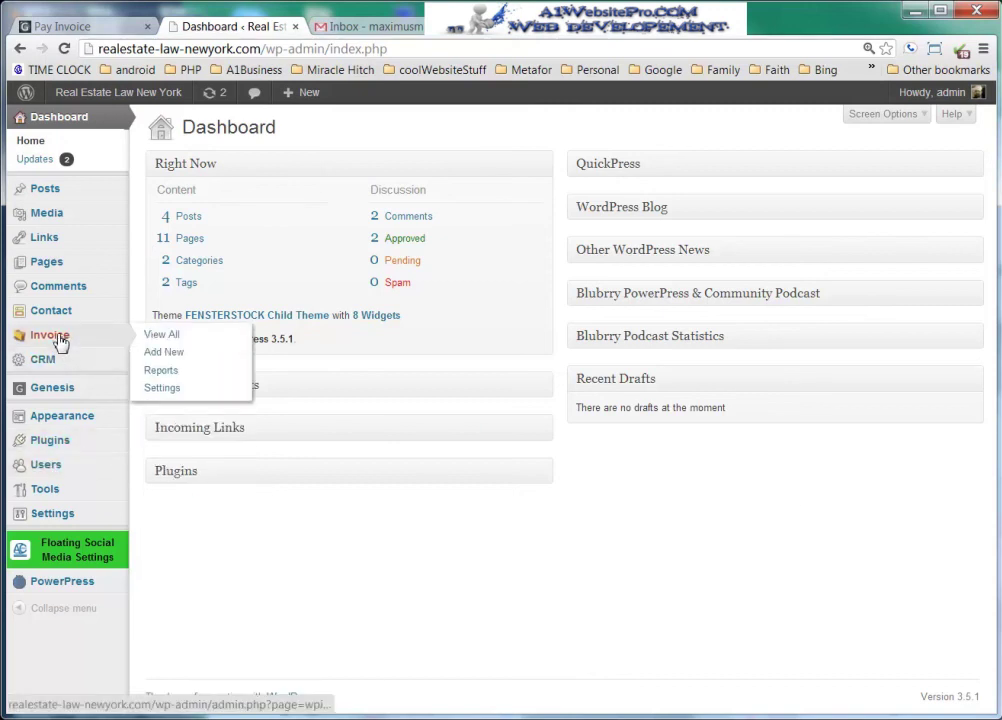
left_click(175, 340)
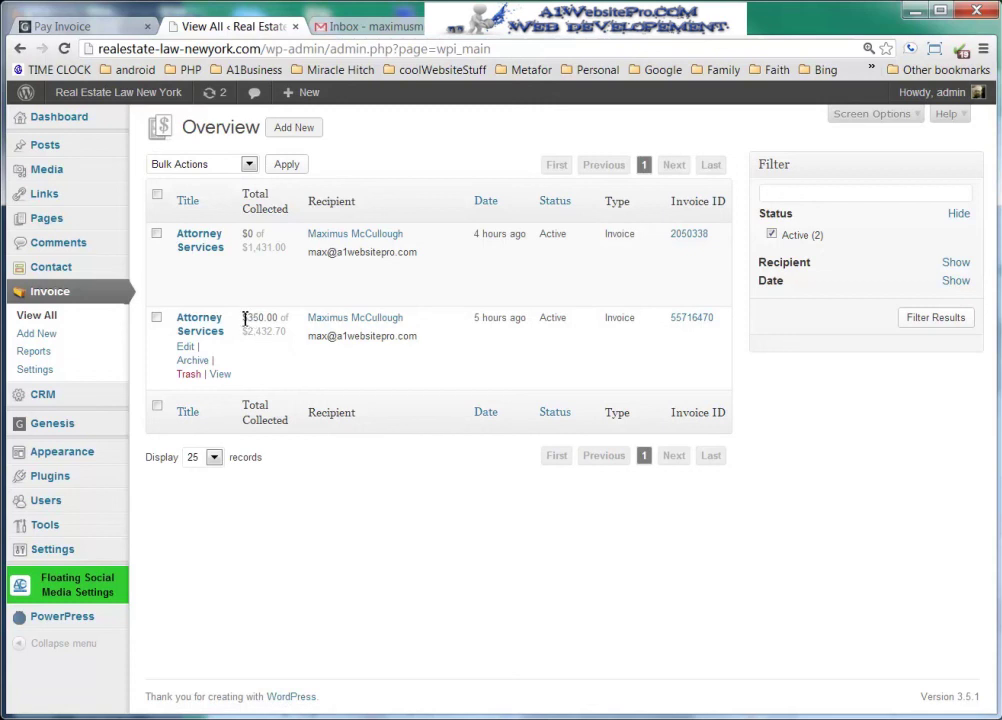
left_click_drag(250, 317, 284, 332)
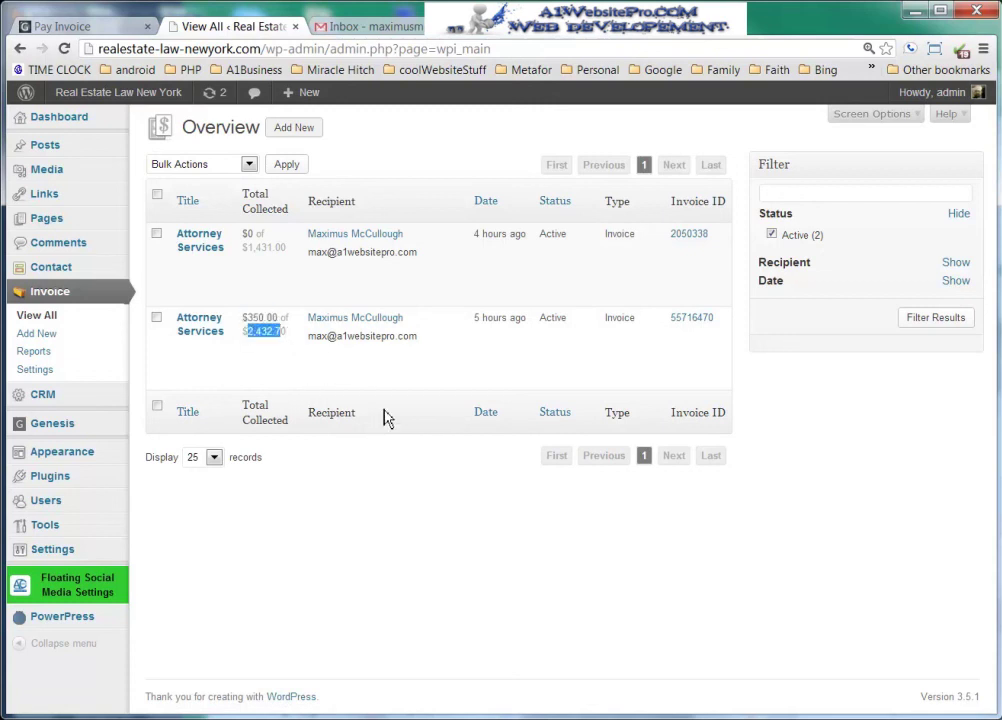